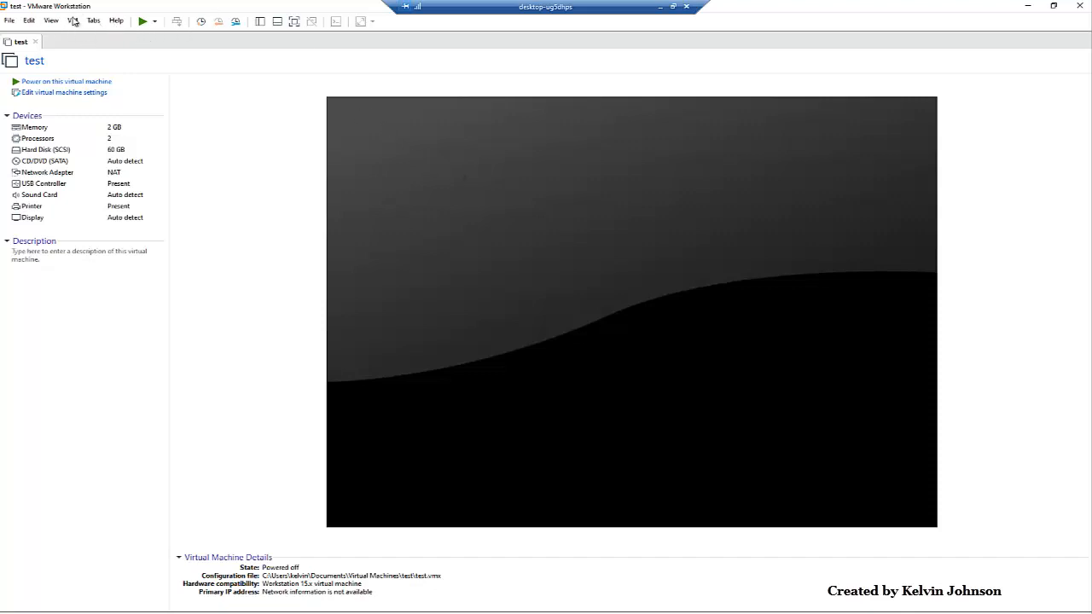
Step: Check VMware Workstation's version and licence details in Help > About
{"action": "left_click", "coordinate": [116, 22]}
{"action": "left_click", "coordinate": [159, 127]}
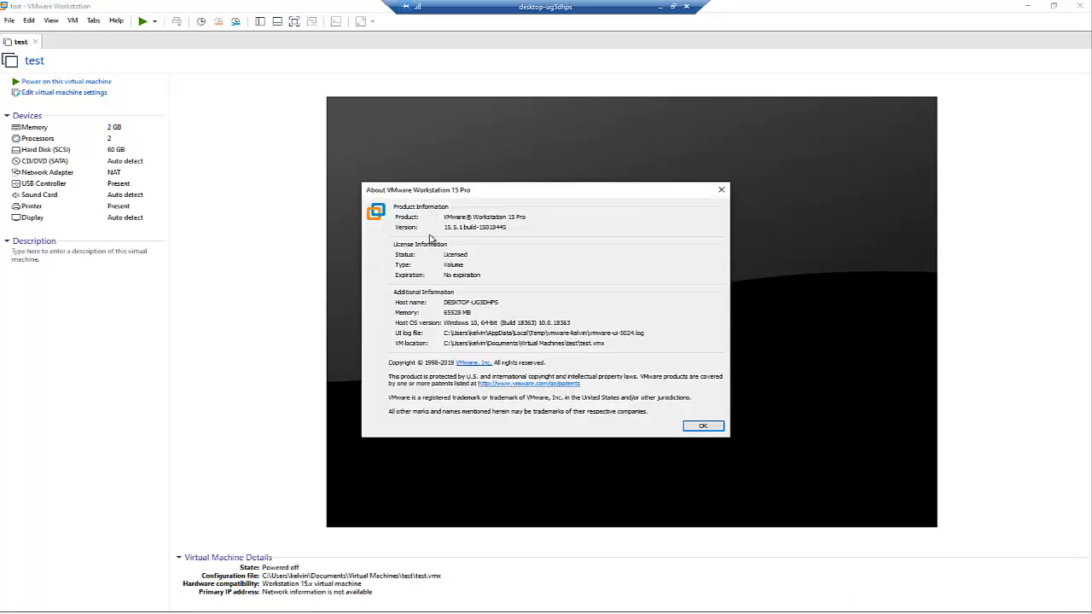
{"action": "left_click", "coordinate": [722, 190]}
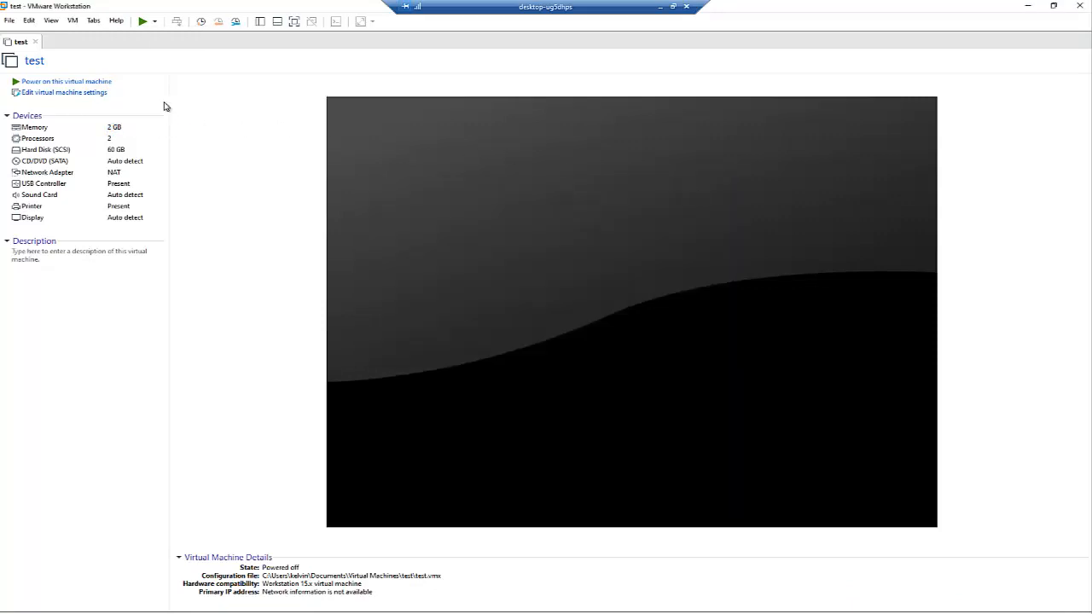
Step: Start a typical new virtual machine, OS installed later, with Windows Server 2016 as guest
{"action": "left_click", "coordinate": [9, 21]}
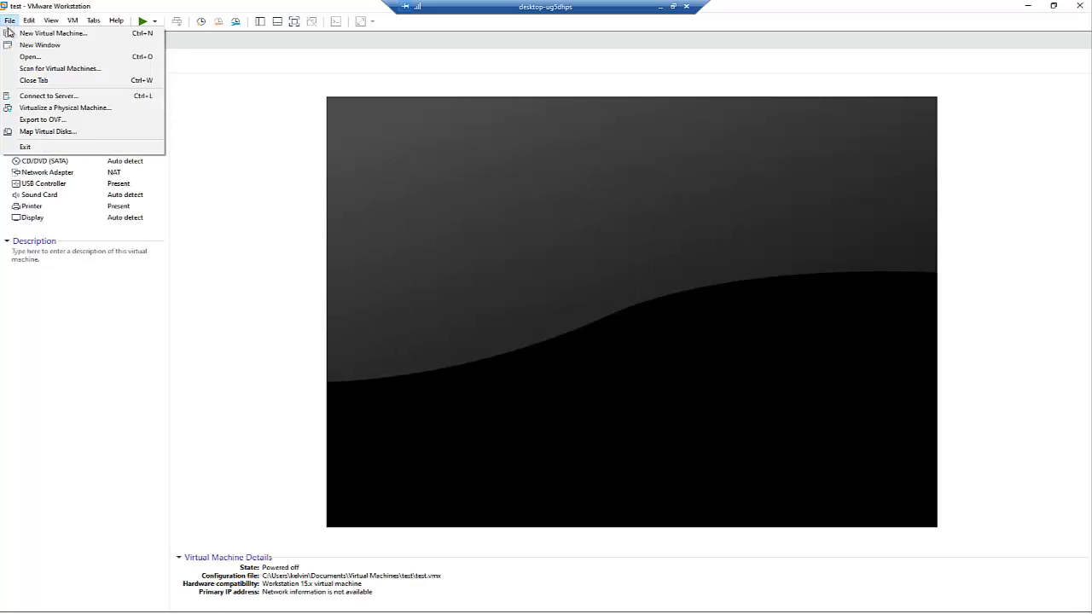
{"action": "left_click", "coordinate": [43, 33]}
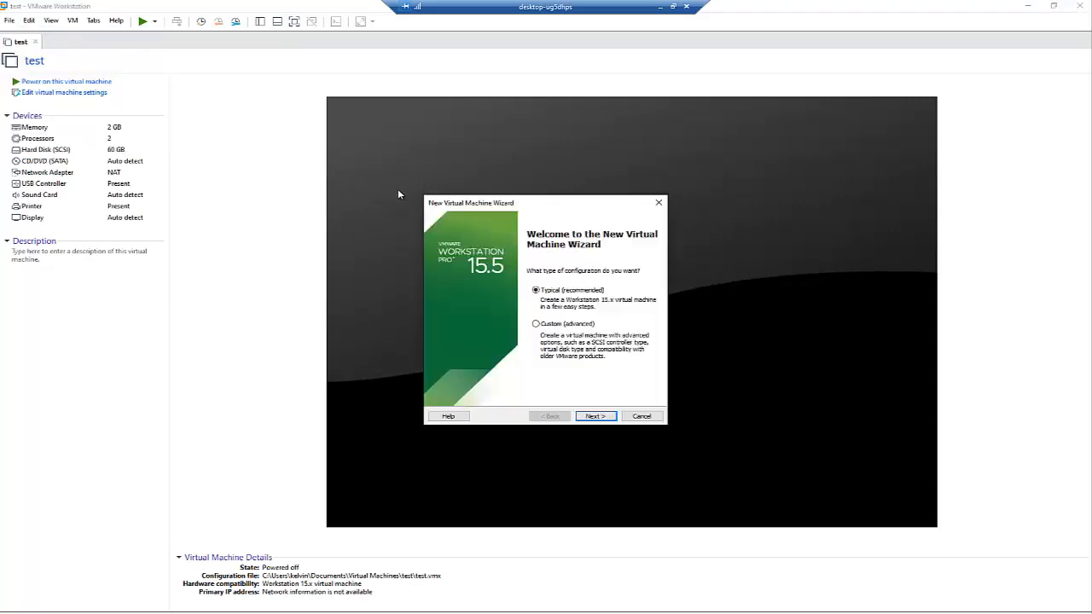
{"action": "left_click", "coordinate": [596, 417]}
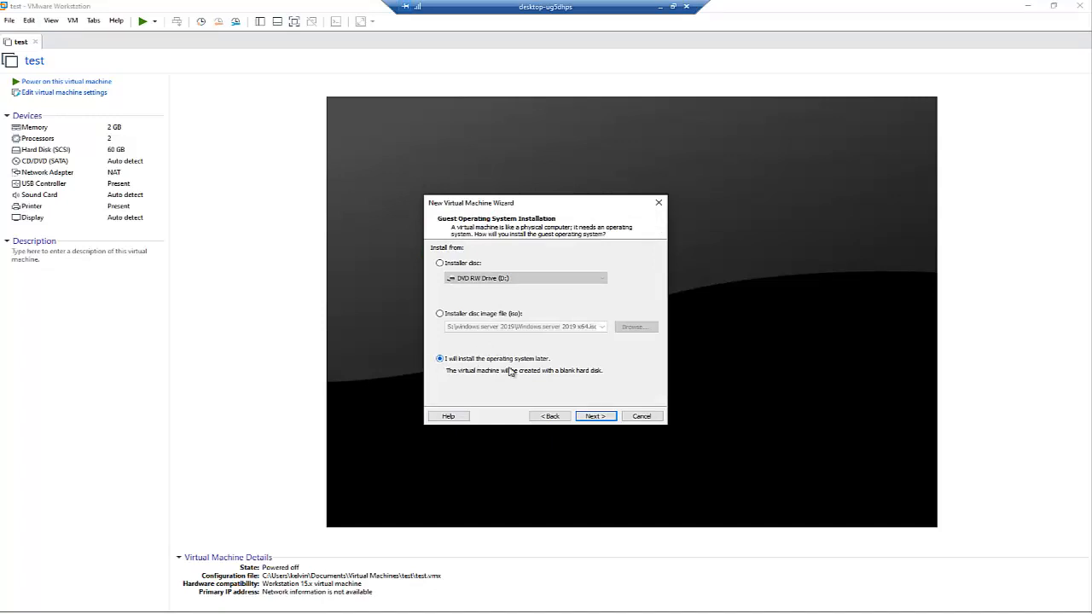
{"action": "left_click", "coordinate": [596, 417]}
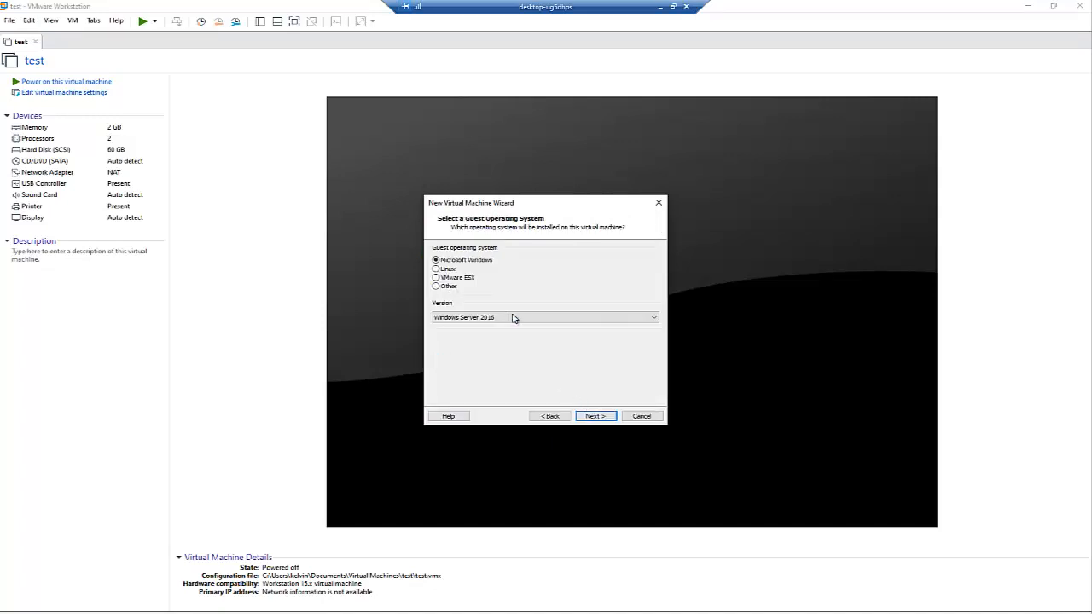
{"action": "left_click", "coordinate": [514, 318]}
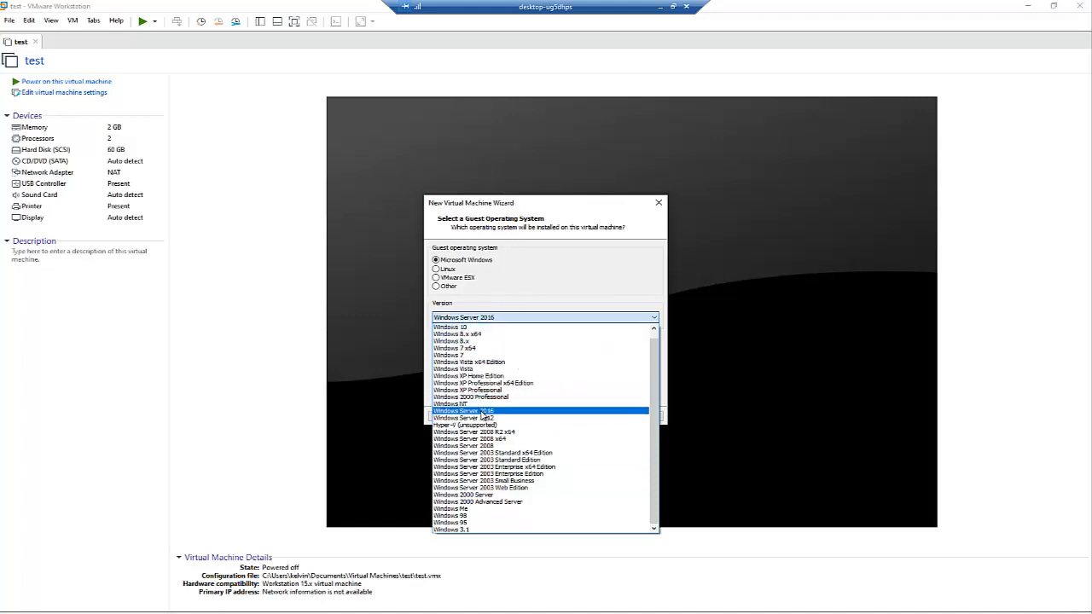
{"action": "left_click", "coordinate": [484, 413]}
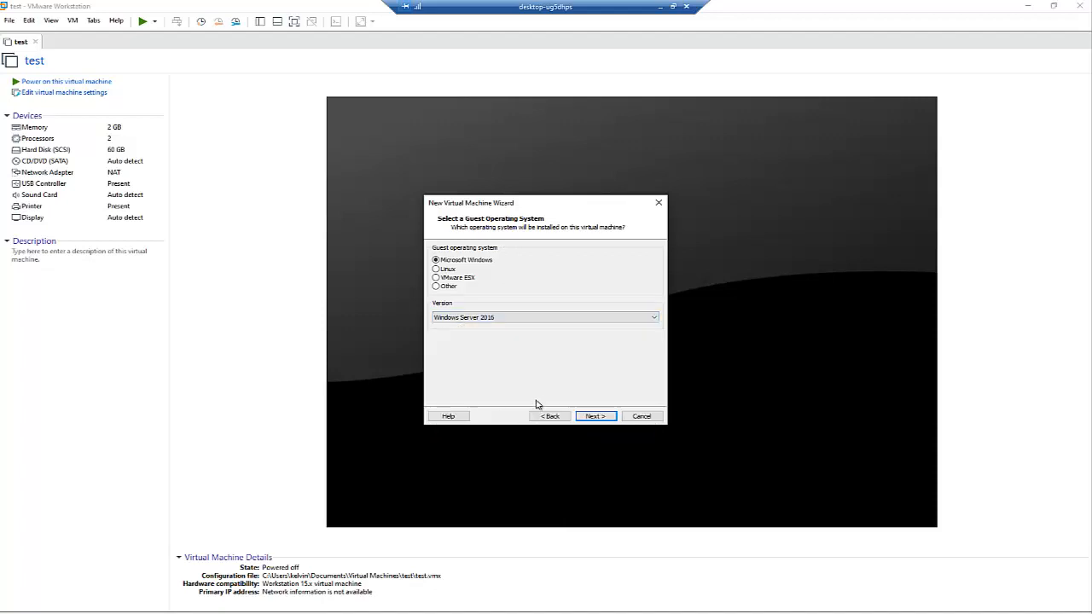
{"action": "left_click", "coordinate": [596, 415]}
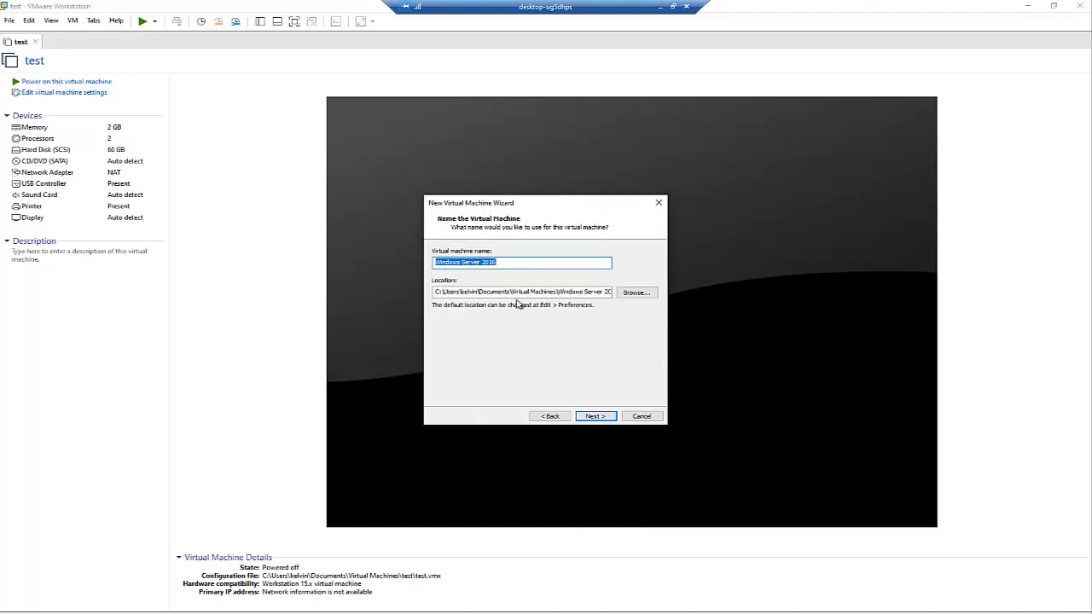
Step: Create a DOM001 folder under VMWARE as the location and name the machine DOM001
{"action": "left_click", "coordinate": [636, 293]}
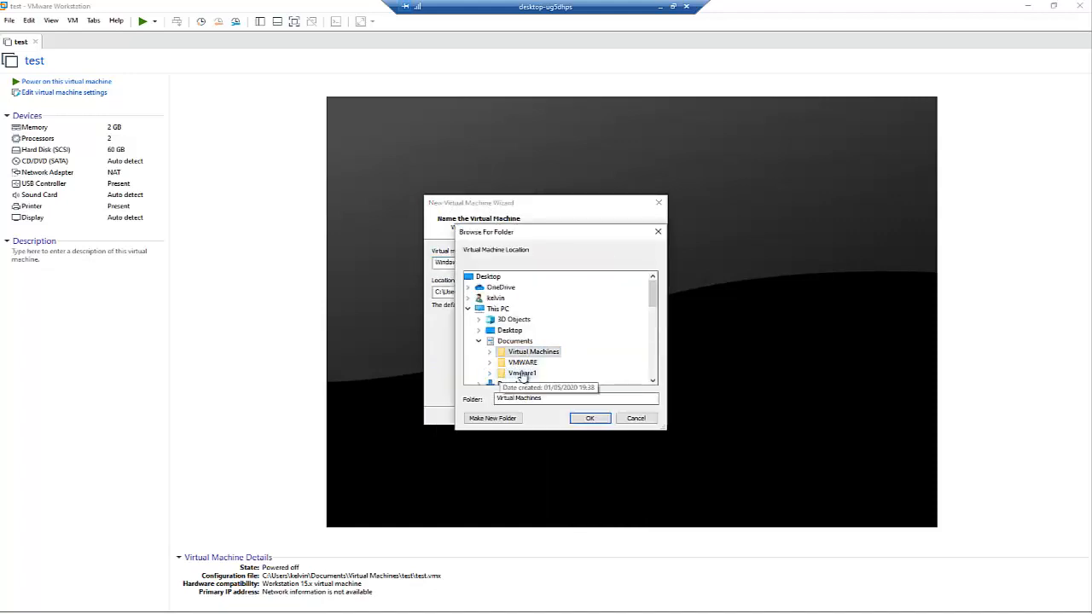
{"action": "left_click", "coordinate": [489, 362]}
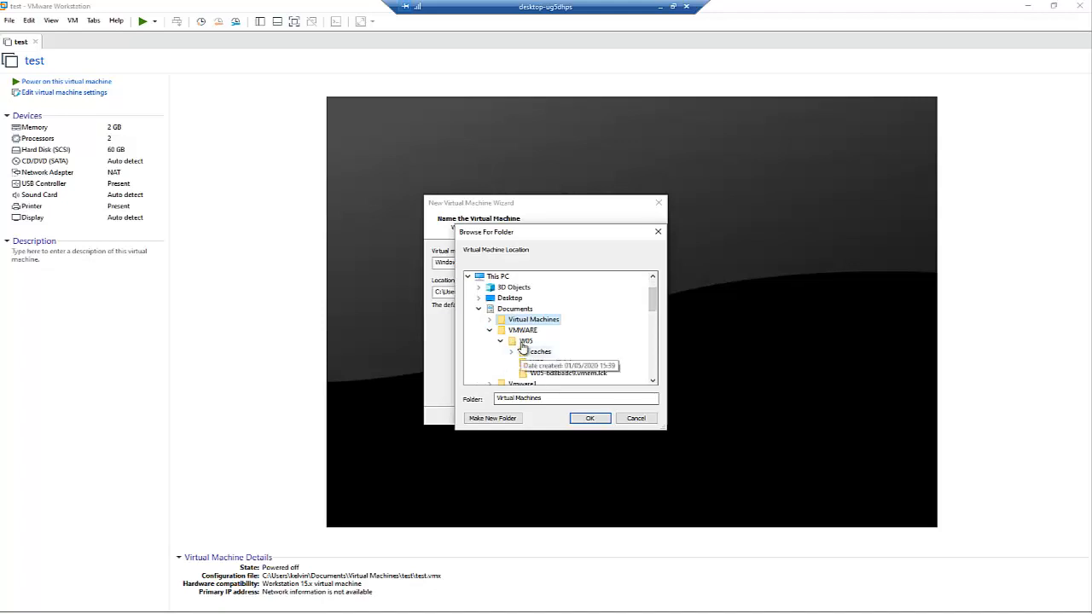
{"action": "left_click", "coordinate": [522, 330]}
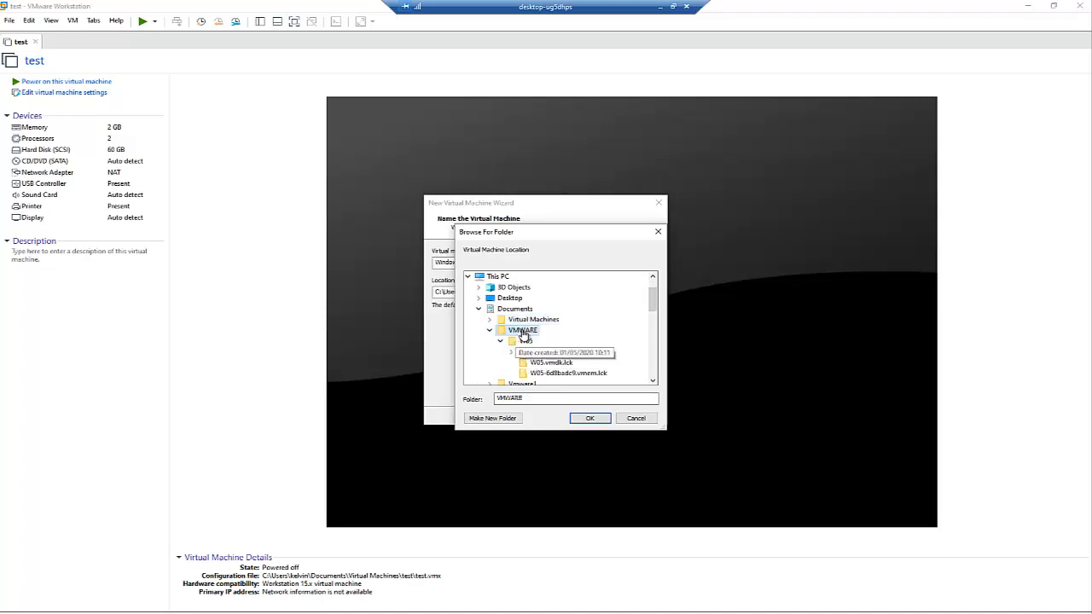
{"action": "left_click", "coordinate": [493, 418]}
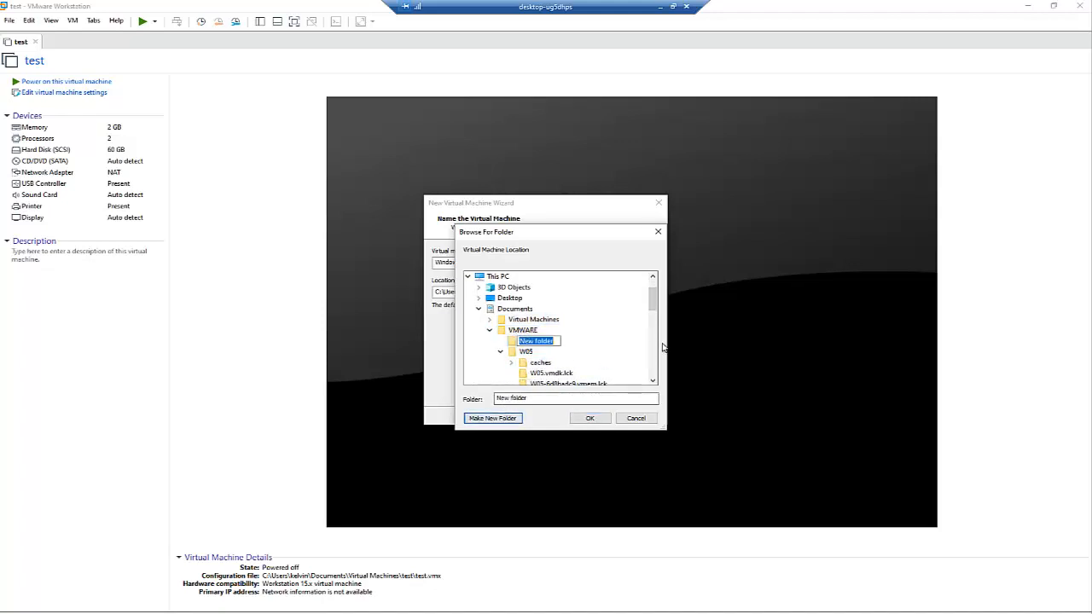
{"action": "type", "text": "DOM001"}
{"action": "key", "text": "Return"}
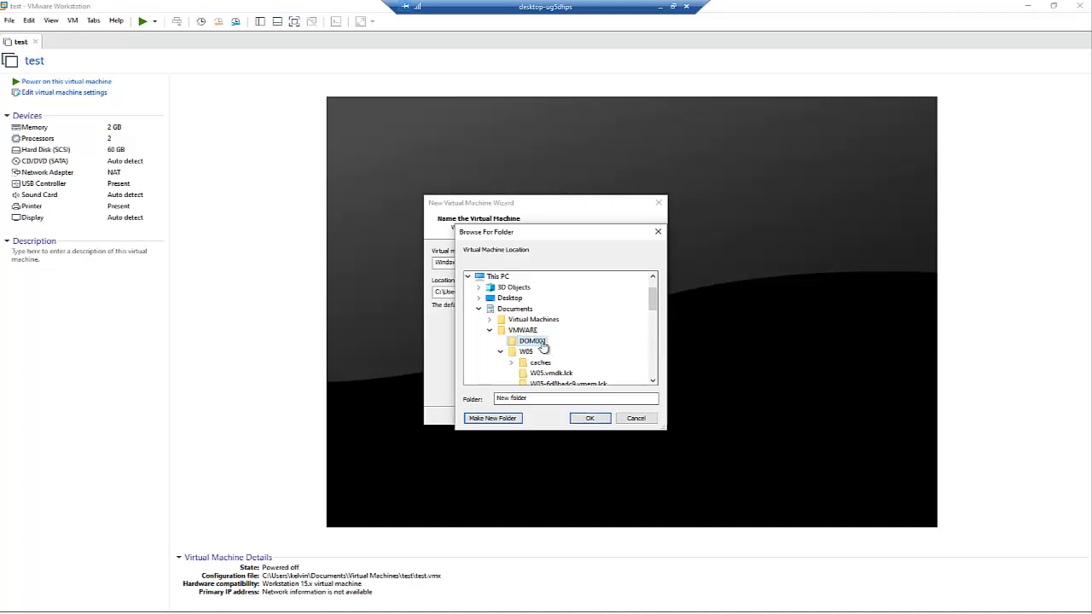
{"action": "left_click", "coordinate": [589, 418]}
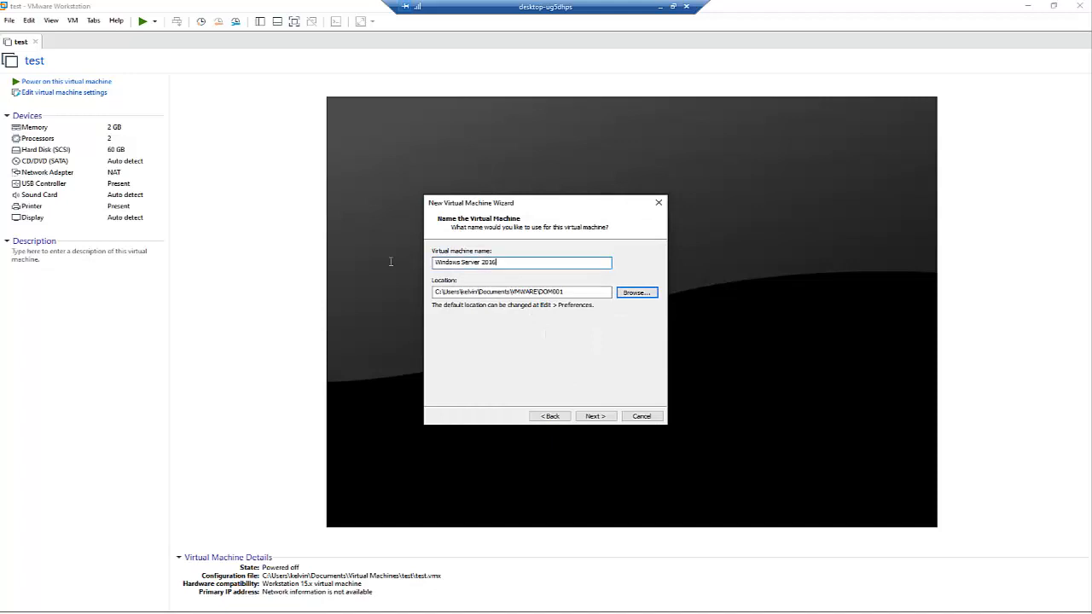
{"action": "type", "text": "DOM001"}
Step: Give the machine a 150 GB virtual disk stored as a single file
{"action": "left_click", "coordinate": [578, 415]}
{"action": "left_click", "coordinate": [473, 316]}
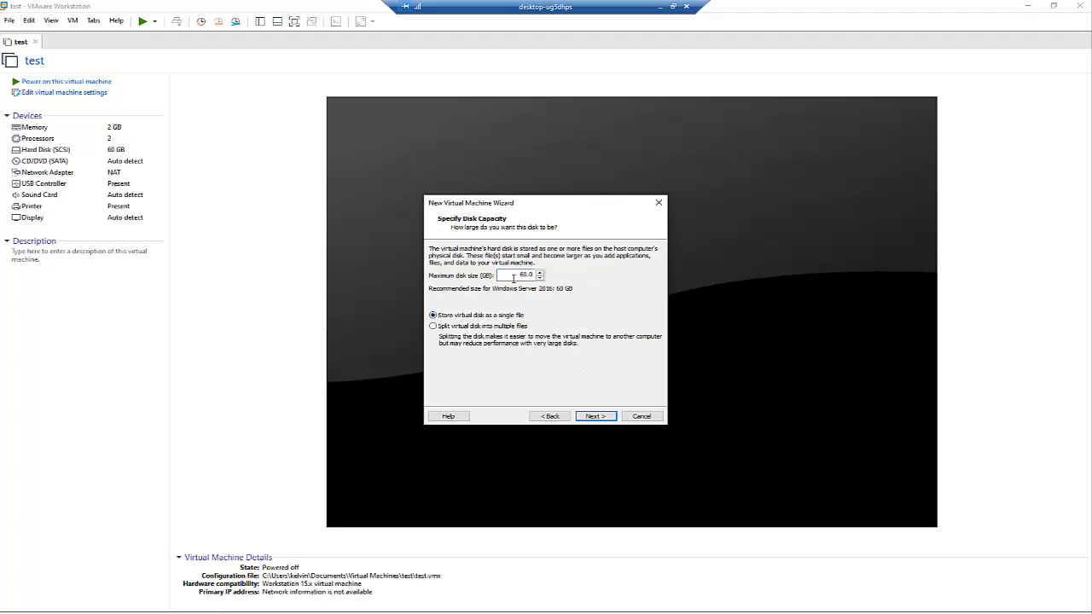
{"action": "type", "text": "150"}
{"action": "left_click", "coordinate": [594, 415]}
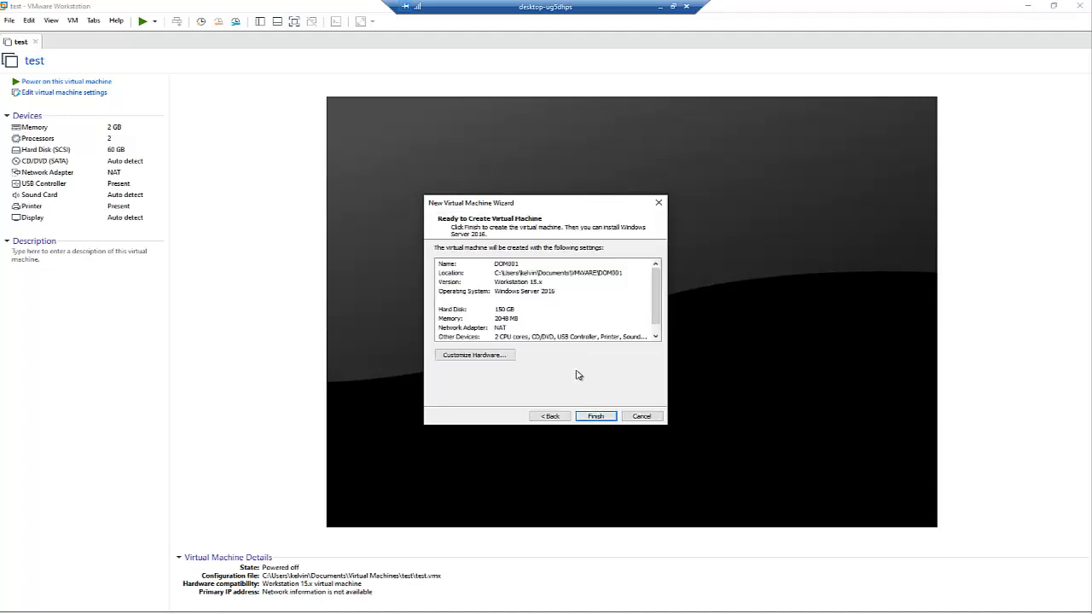
Step: Set DOM001's memory to 4096 MB, review processors and network adapter, and finish creation
{"action": "left_click", "coordinate": [479, 355]}
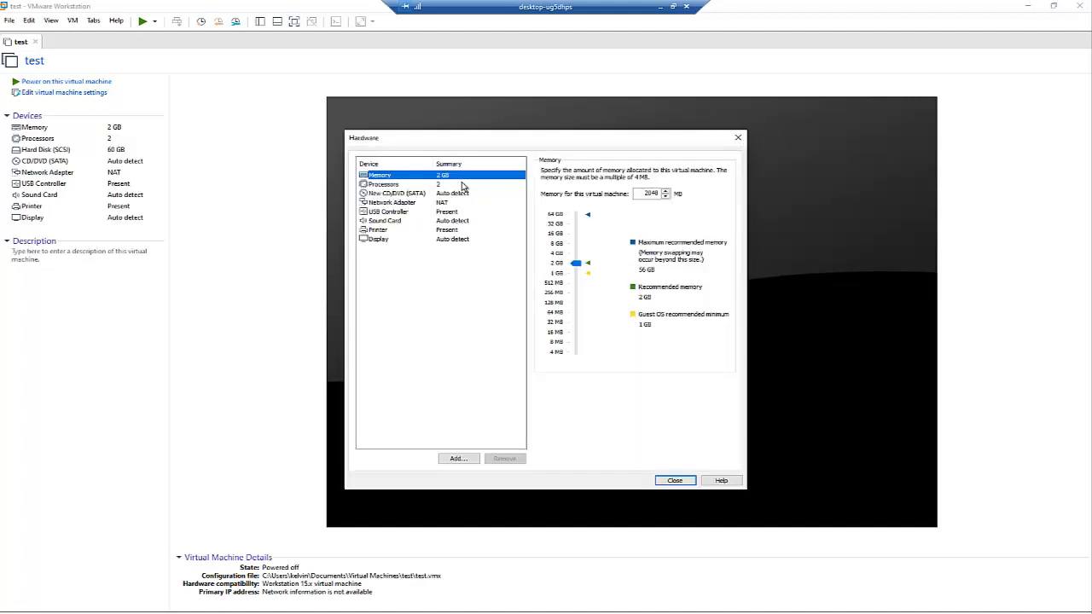
{"action": "left_click", "coordinate": [393, 185]}
{"action": "left_click", "coordinate": [380, 175]}
{"action": "left_click", "coordinate": [390, 203]}
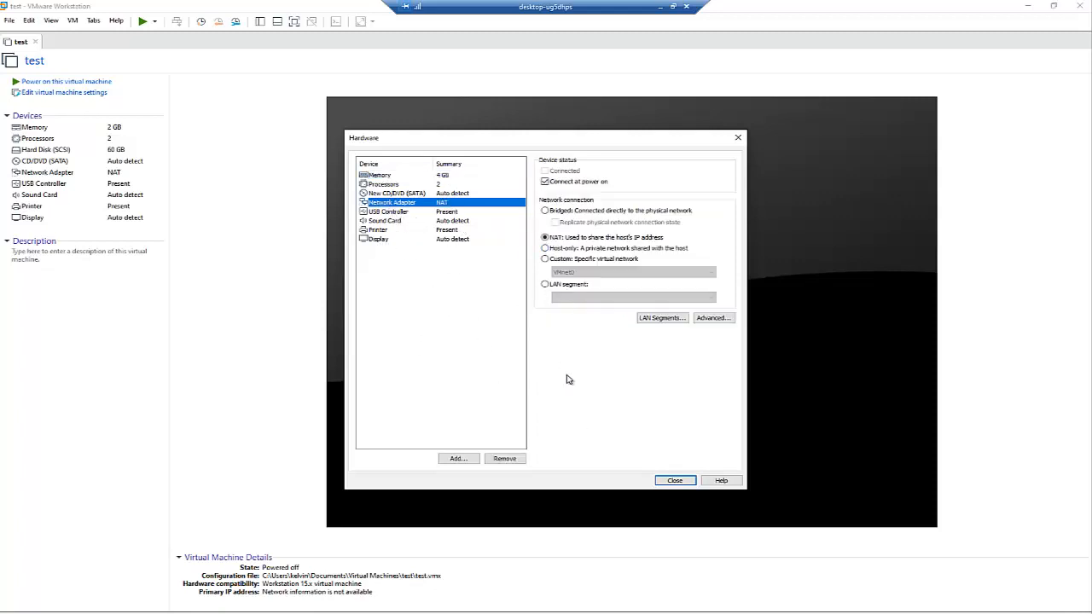
{"action": "left_click", "coordinate": [675, 480]}
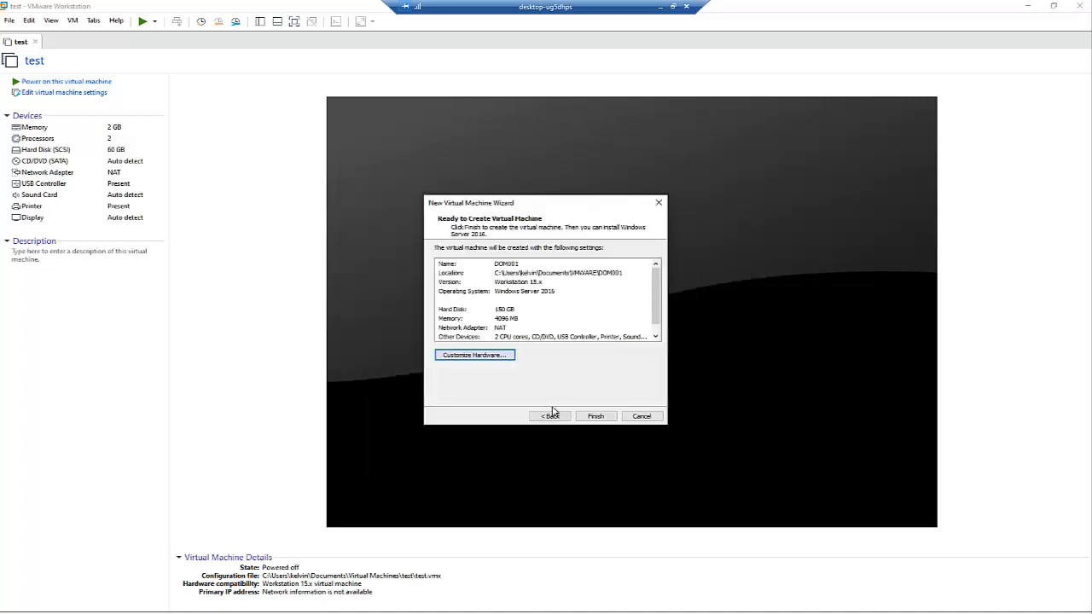
{"action": "left_click", "coordinate": [591, 416]}
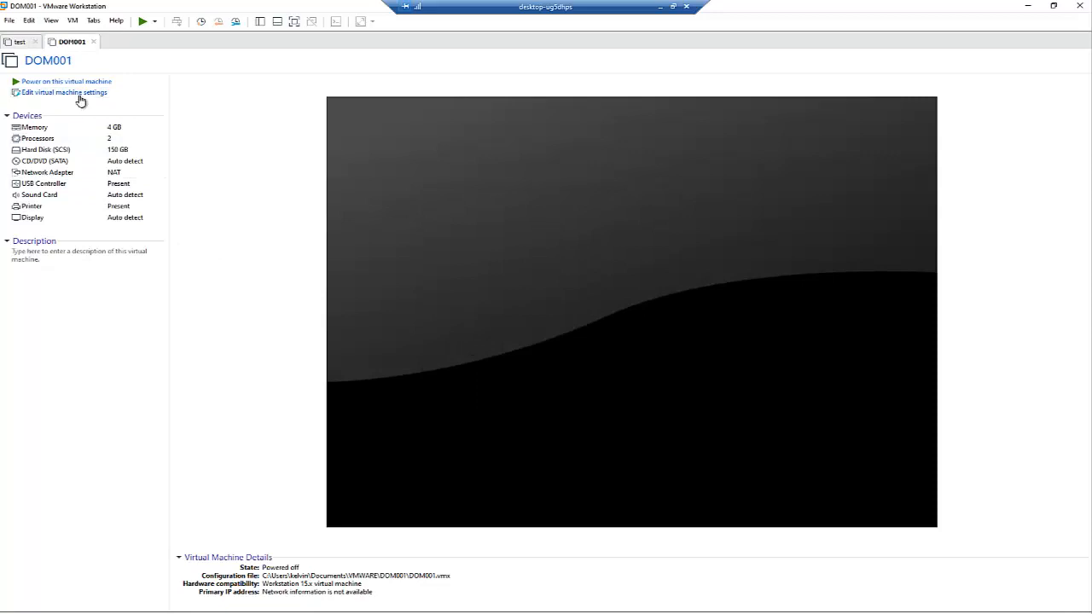
Step: Point DOM001's CD/DVD (SATA) drive at the Windows server 2019 x64 ISO on S:
{"action": "left_click", "coordinate": [75, 95]}
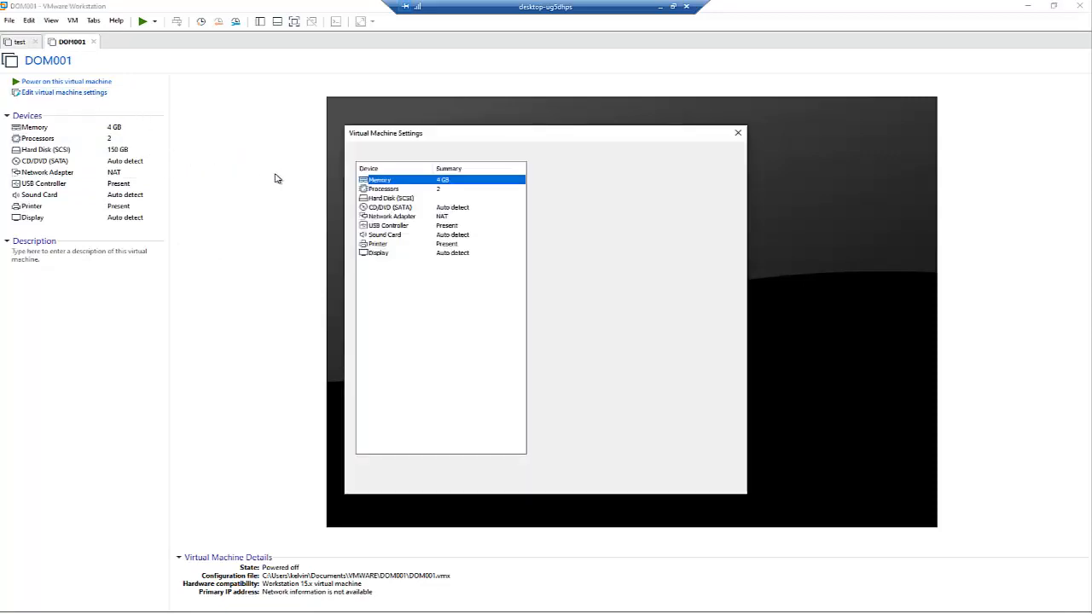
{"action": "left_click", "coordinate": [388, 208]}
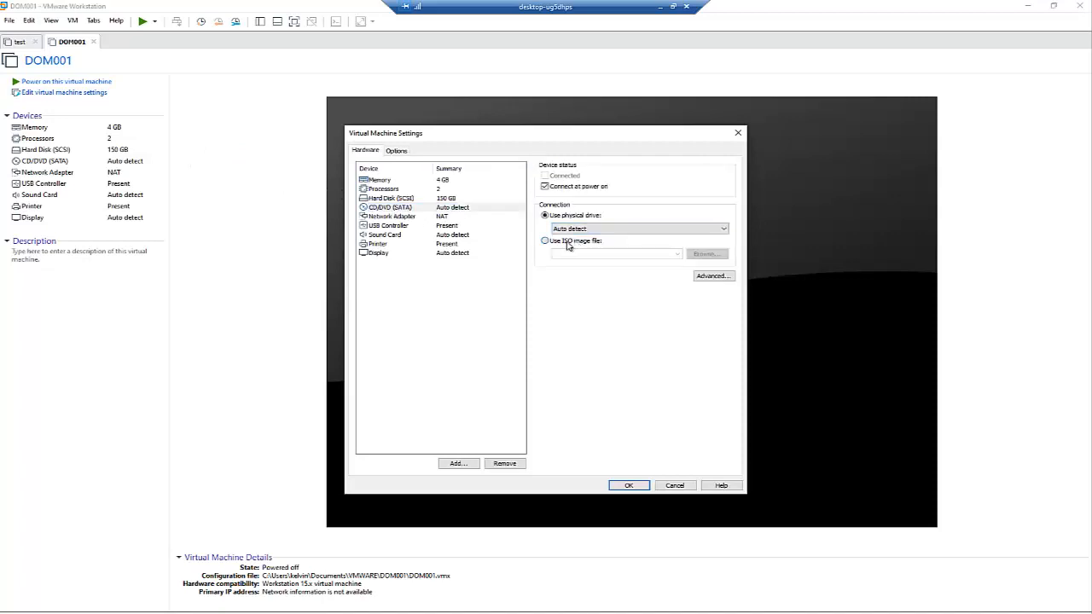
{"action": "left_click", "coordinate": [567, 244]}
{"action": "left_click", "coordinate": [703, 254]}
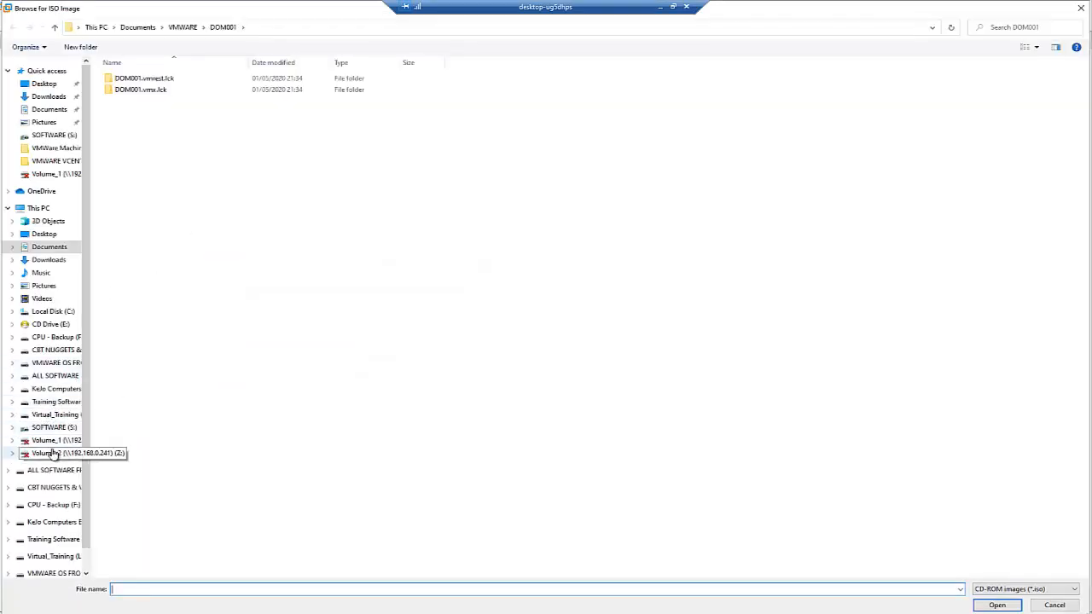
{"action": "left_click", "coordinate": [54, 427]}
{"action": "double_click", "coordinate": [153, 175]}
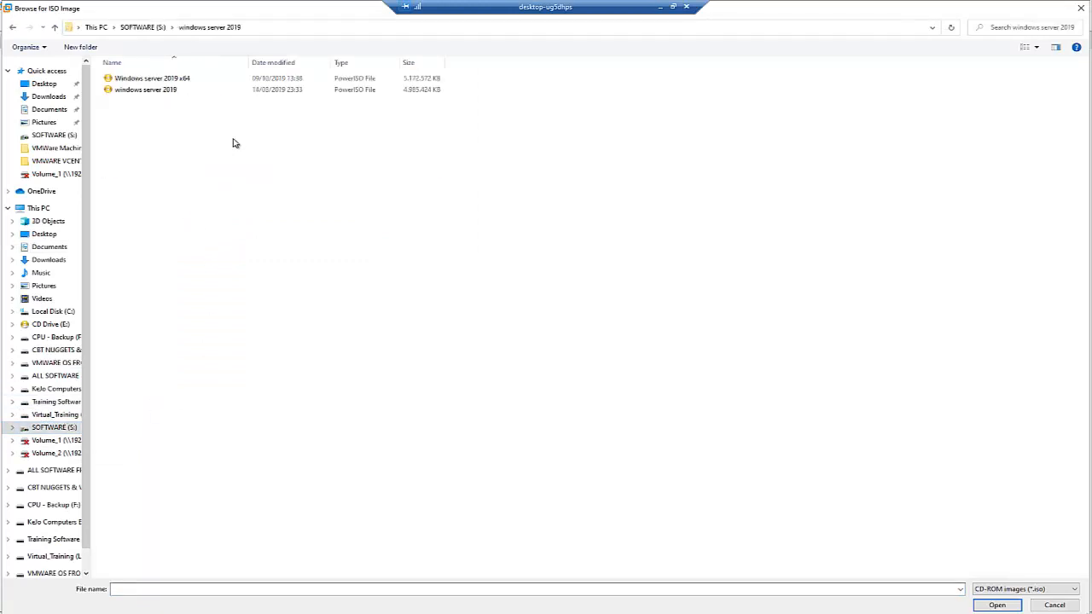
{"action": "left_click", "coordinate": [161, 80]}
{"action": "left_click", "coordinate": [996, 606]}
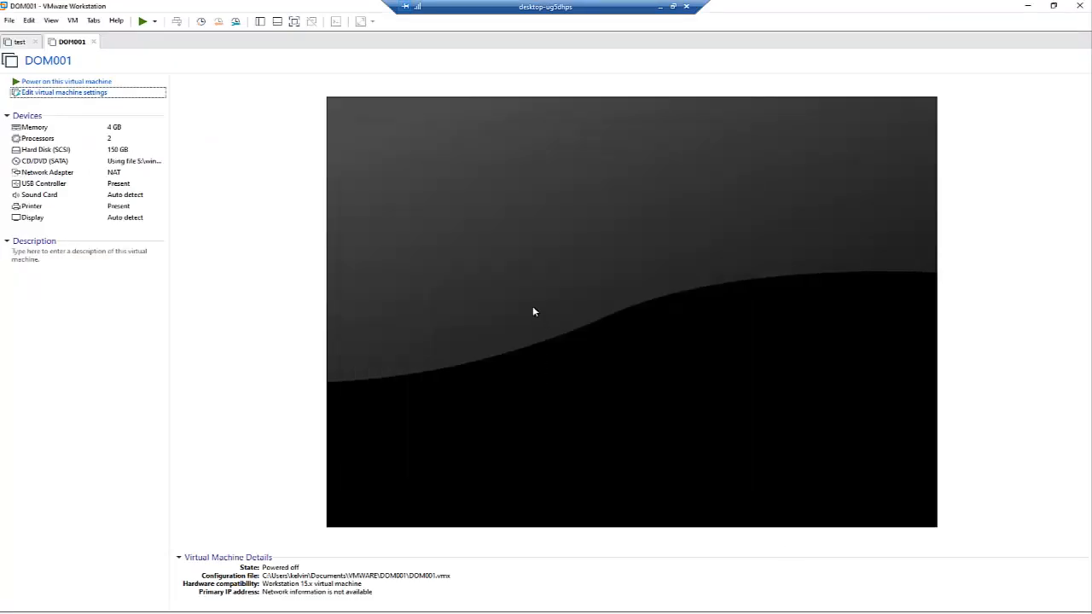
Step: Start a second typical new virtual machine with Windows 10 as the guest OS
{"action": "left_click", "coordinate": [9, 20]}
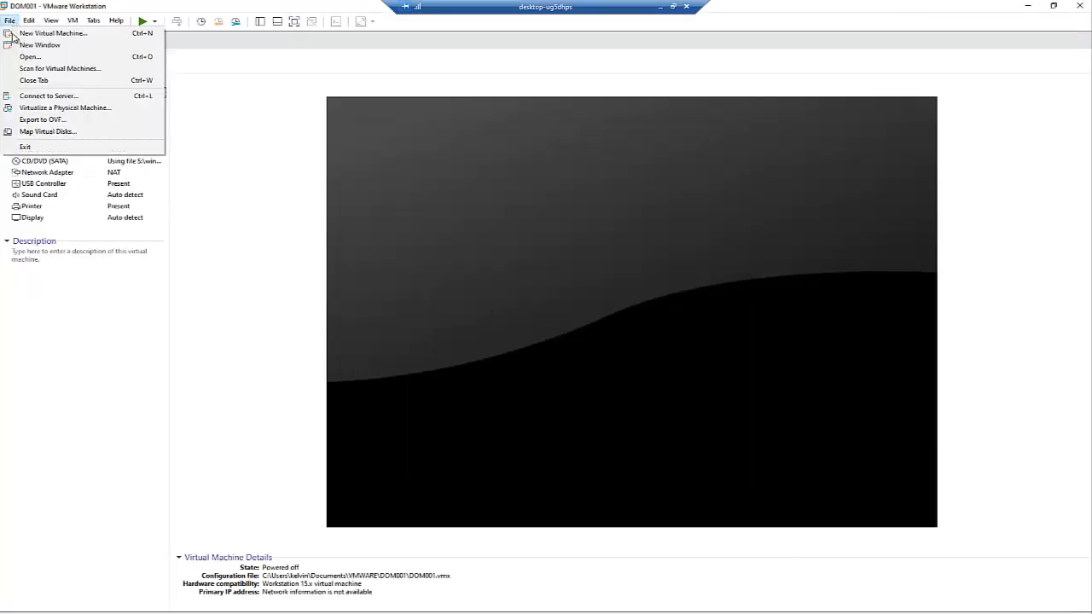
{"action": "left_click", "coordinate": [42, 34]}
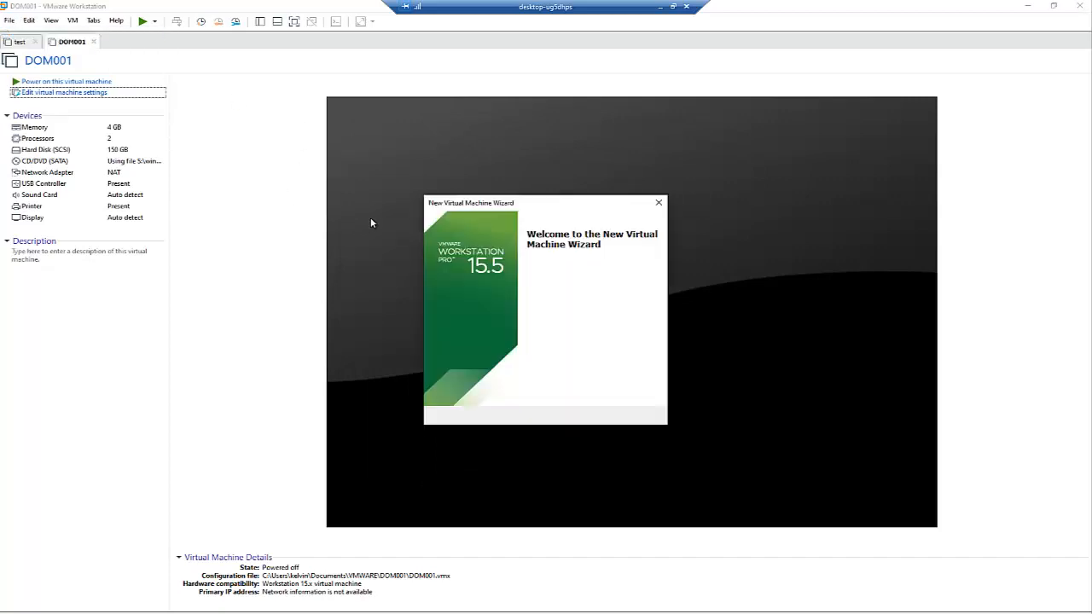
{"action": "left_click", "coordinate": [597, 415]}
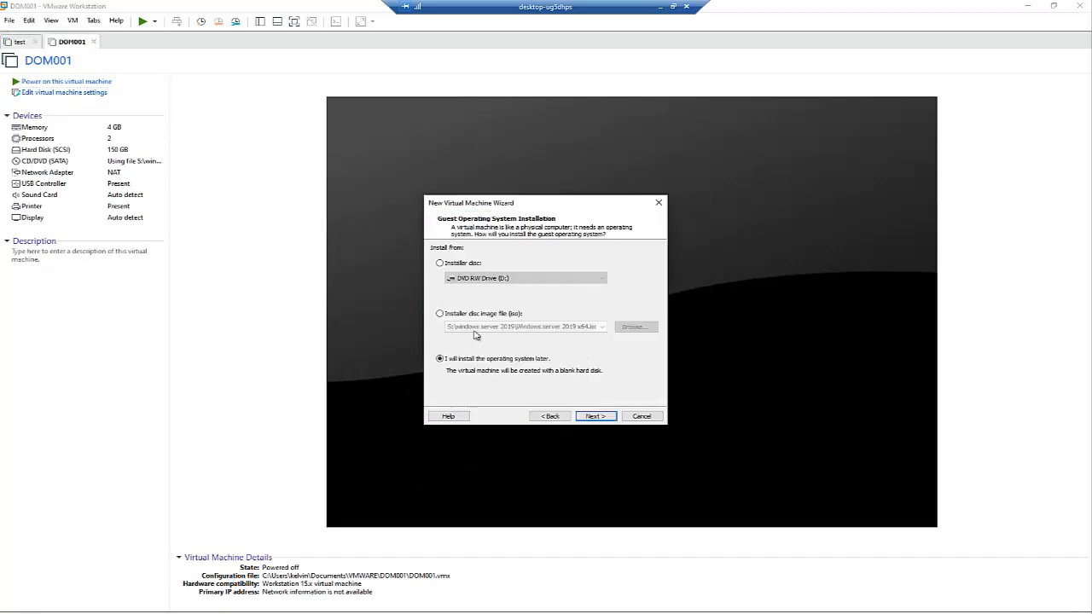
{"action": "left_click", "coordinate": [592, 417]}
{"action": "left_click", "coordinate": [474, 316]}
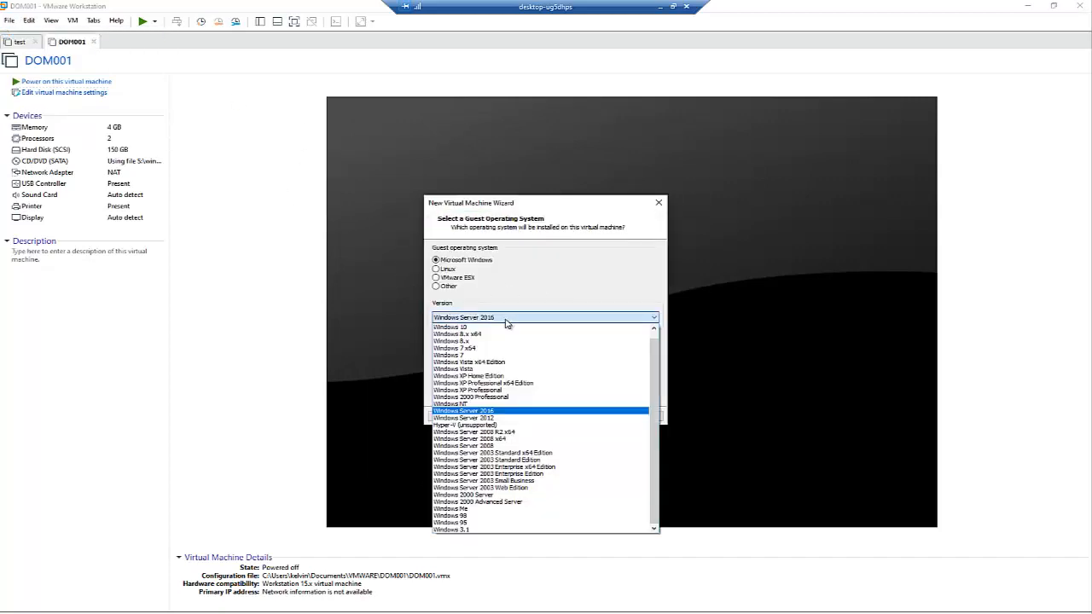
{"action": "left_click", "coordinate": [481, 328]}
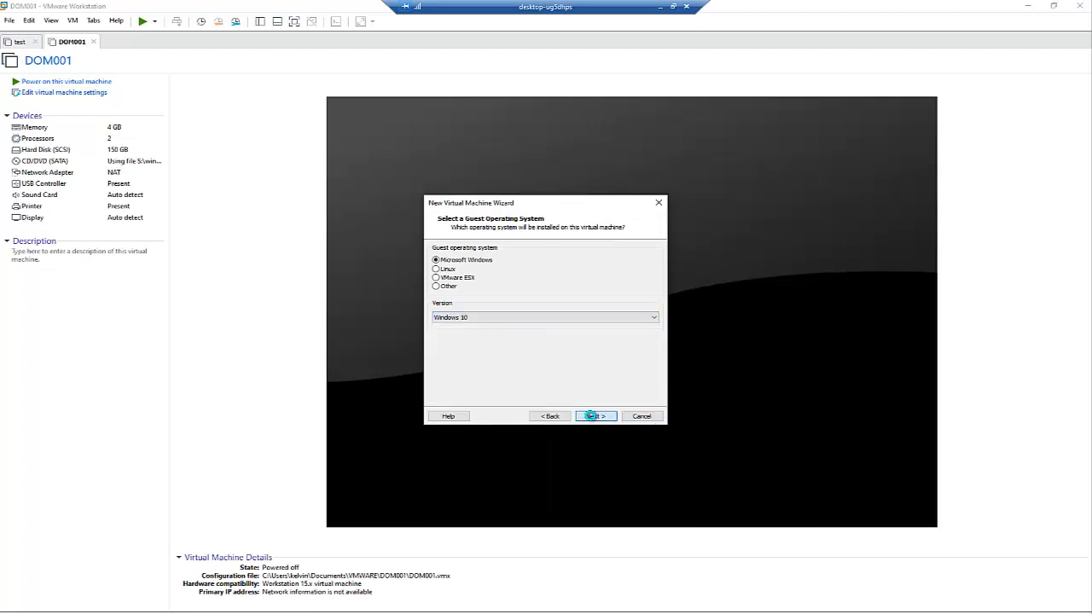
{"action": "left_click", "coordinate": [595, 416]}
Step: Create a W001 folder under VMWARE as the location and select the default machine name
{"action": "left_click", "coordinate": [636, 293]}
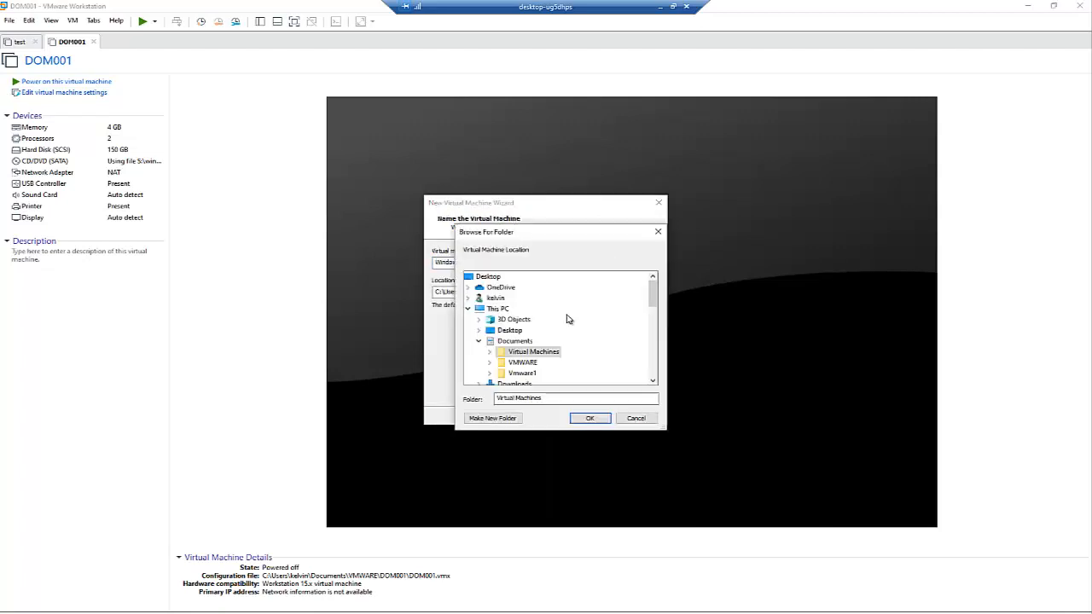
{"action": "left_click", "coordinate": [489, 363]}
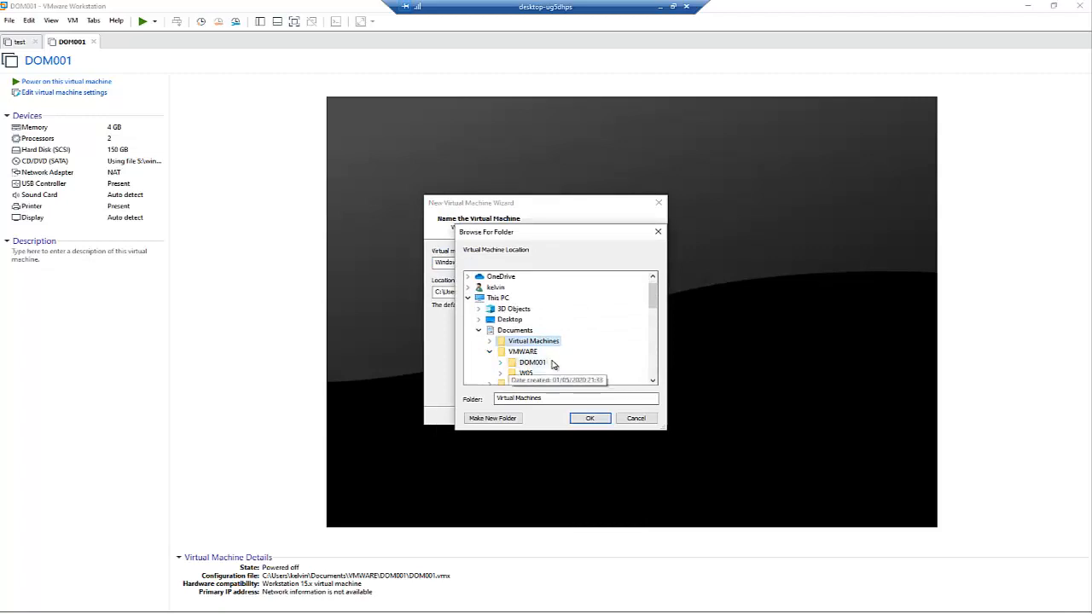
{"action": "left_click", "coordinate": [523, 353]}
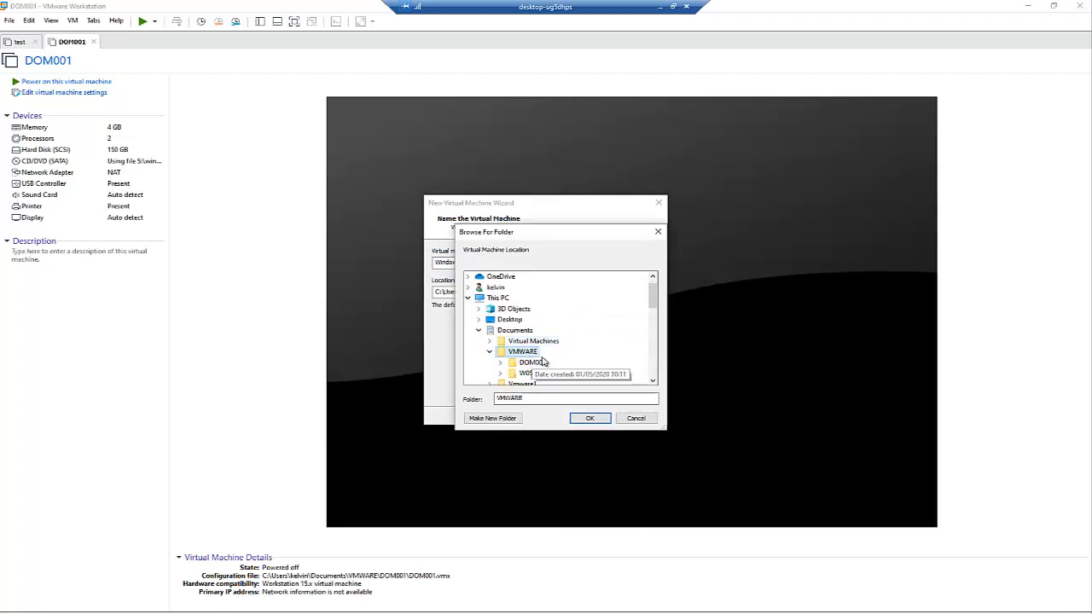
{"action": "left_click", "coordinate": [492, 419]}
{"action": "type", "text": "W"}
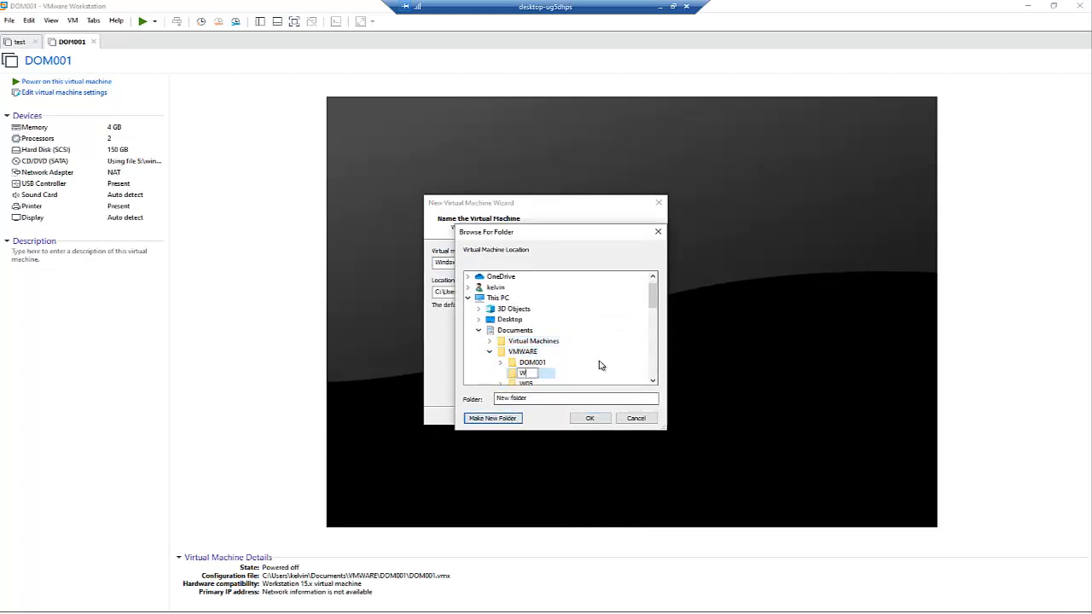
{"action": "type", "text": "001"}
{"action": "key", "text": "Return"}
{"action": "left_click", "coordinate": [592, 419]}
{"action": "left_click_drag", "start_coordinate": [487, 262], "coordinate": [392, 279]}
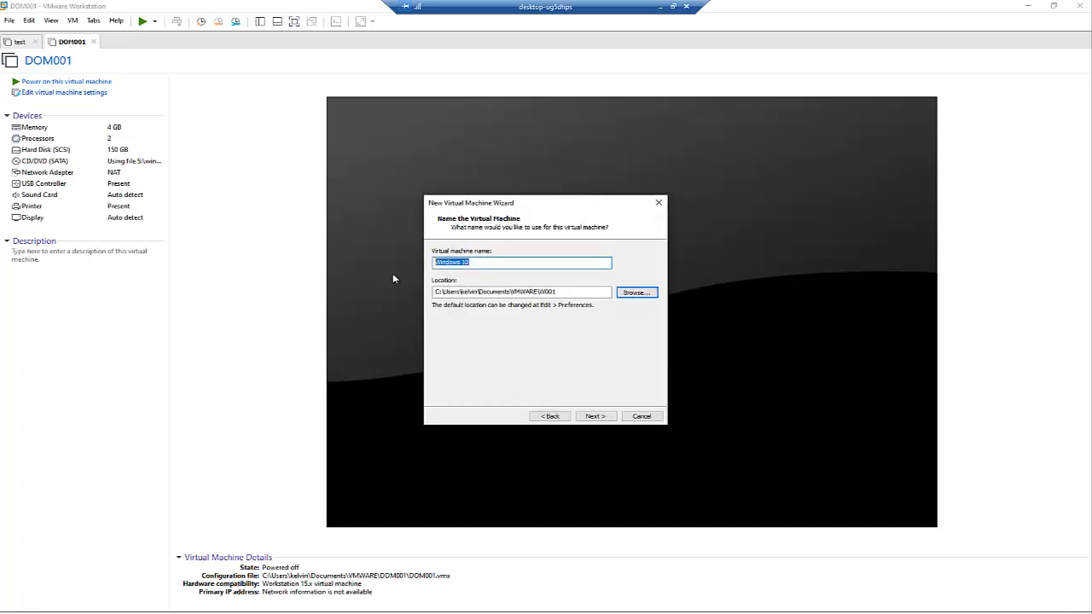
Step: Name the machine W001, keep a 60 GB single-file disk, set 4 GB memory and finish
{"action": "type", "text": "W001"}
{"action": "left_click", "coordinate": [596, 417]}
{"action": "left_click", "coordinate": [434, 315]}
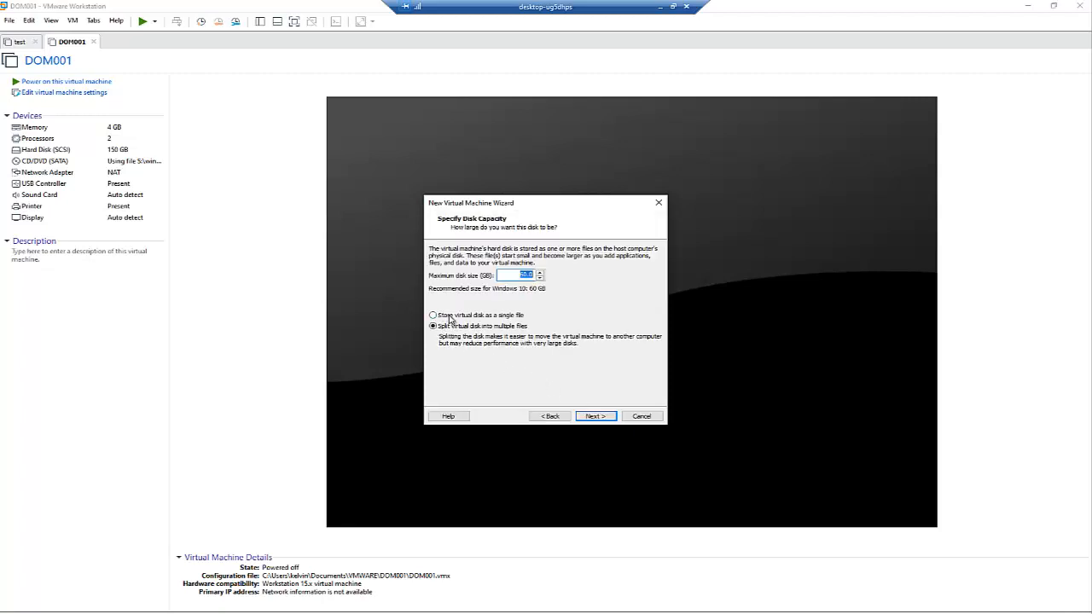
{"action": "left_click", "coordinate": [591, 416]}
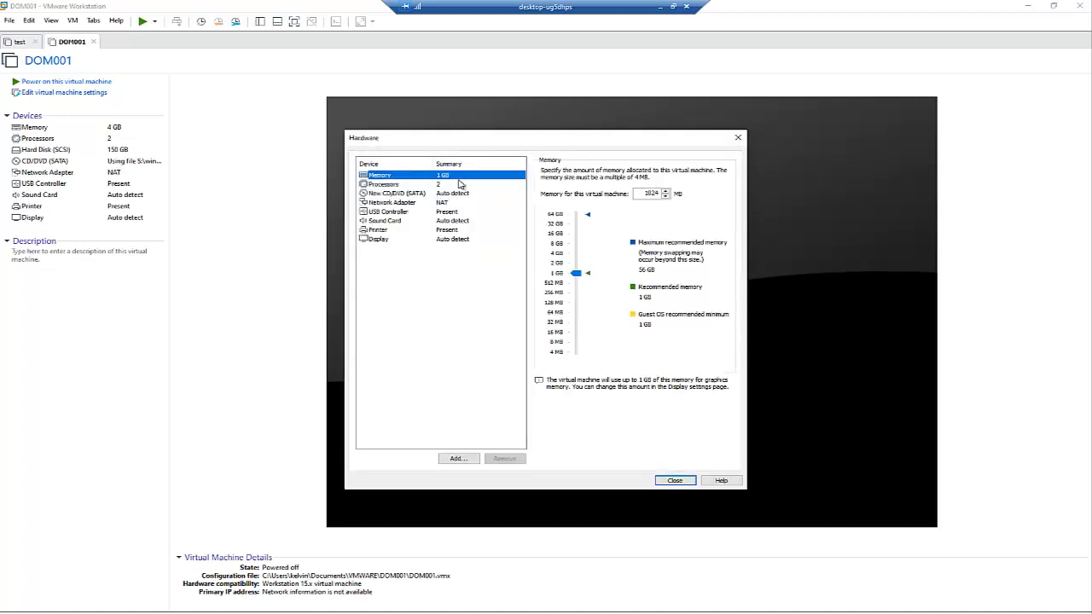
{"action": "left_click", "coordinate": [556, 254]}
{"action": "left_click", "coordinate": [674, 481]}
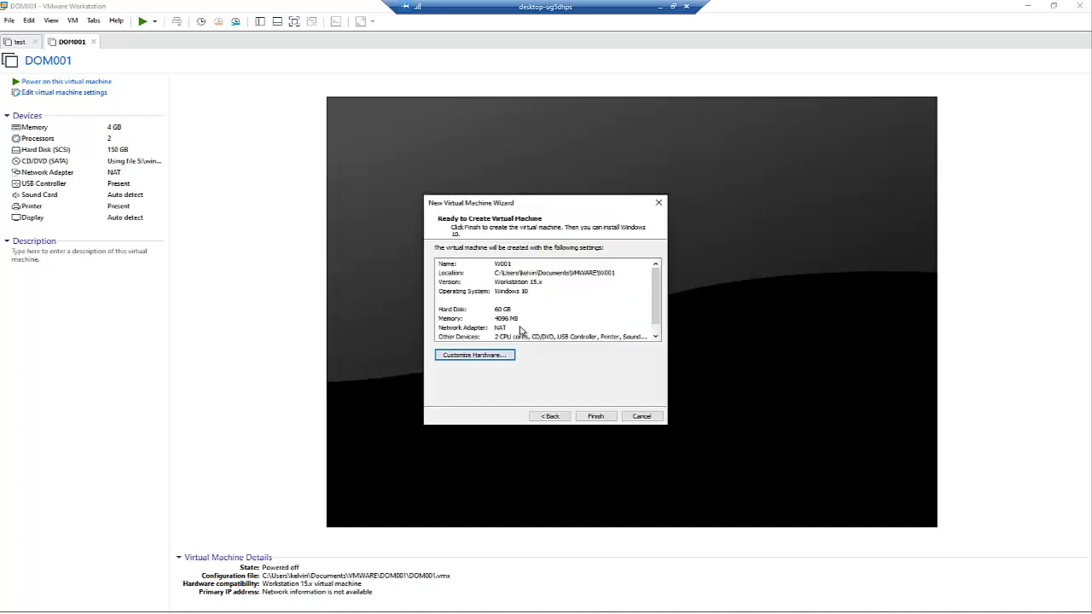
{"action": "left_click", "coordinate": [589, 415]}
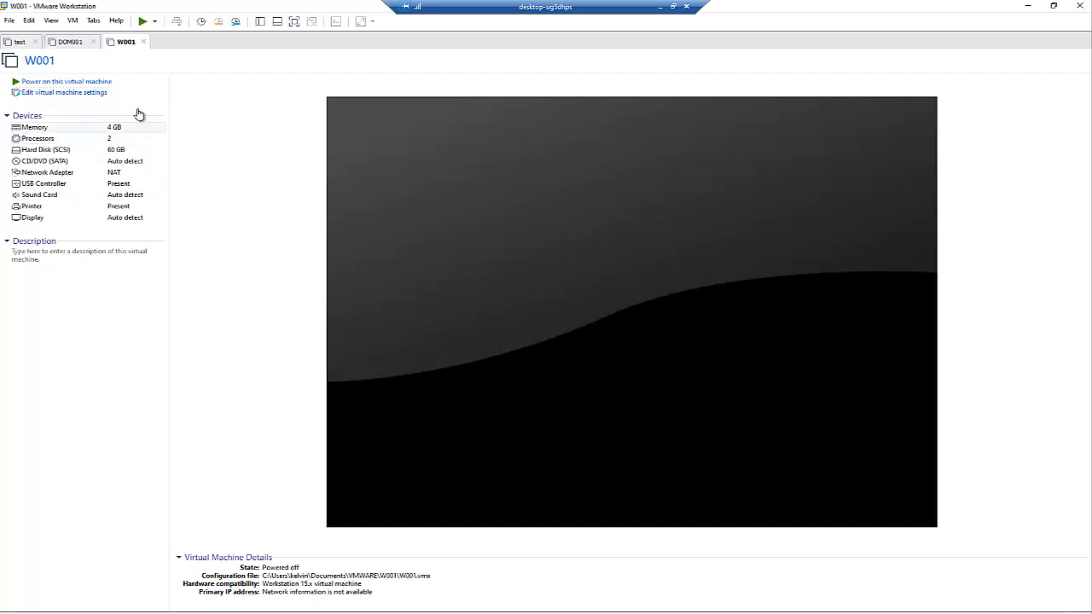
Step: Attach the Windows 10 Enterprise ISO from S: to W001's CD/DVD drive, then return to DOM001
{"action": "left_click", "coordinate": [74, 93]}
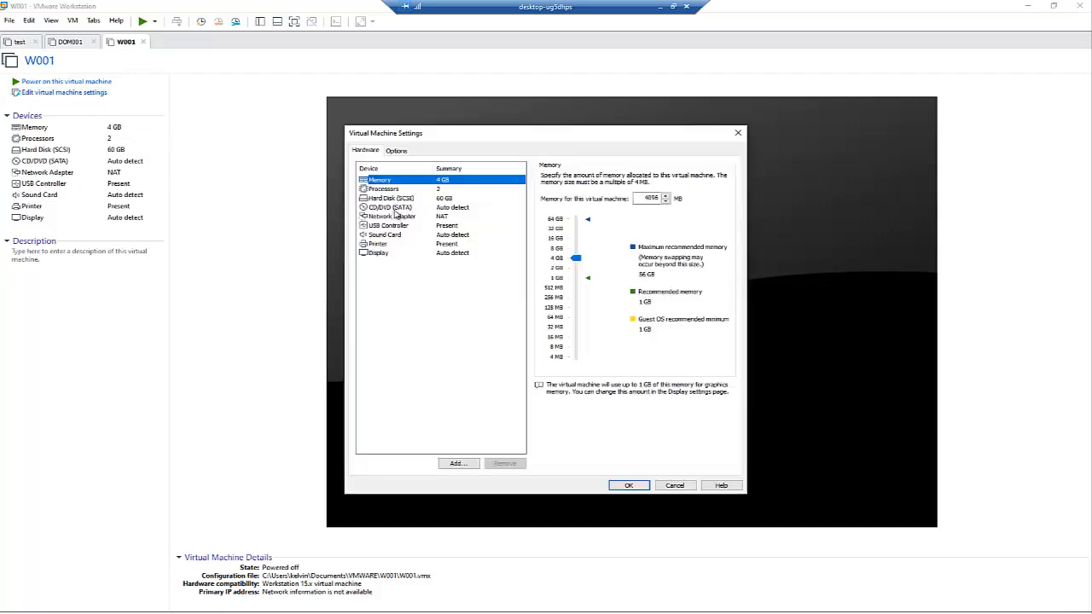
{"action": "left_click", "coordinate": [398, 208]}
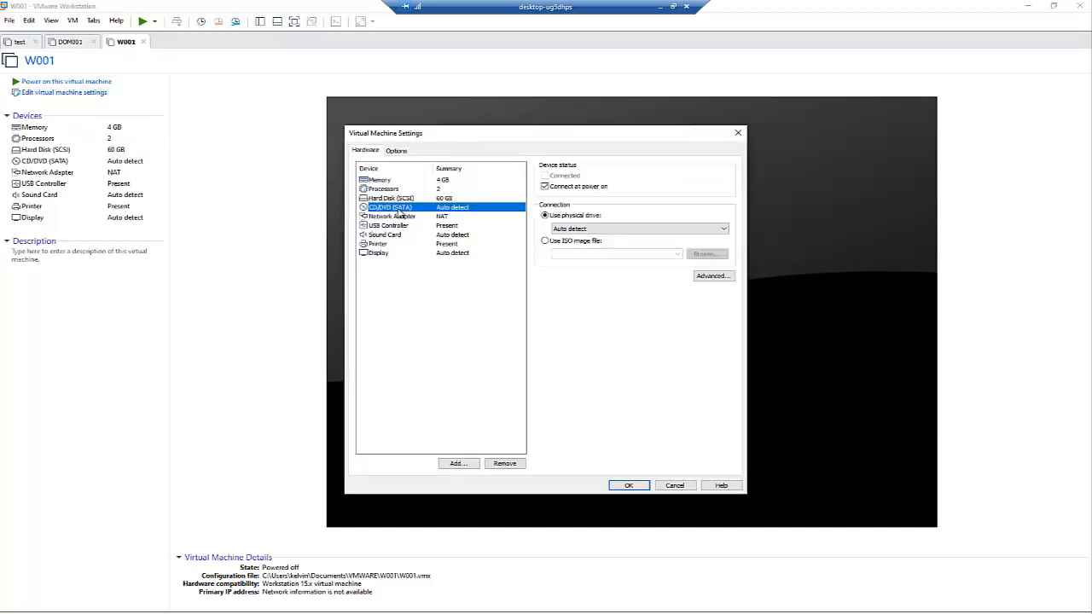
{"action": "left_click", "coordinate": [550, 243]}
{"action": "left_click", "coordinate": [707, 253]}
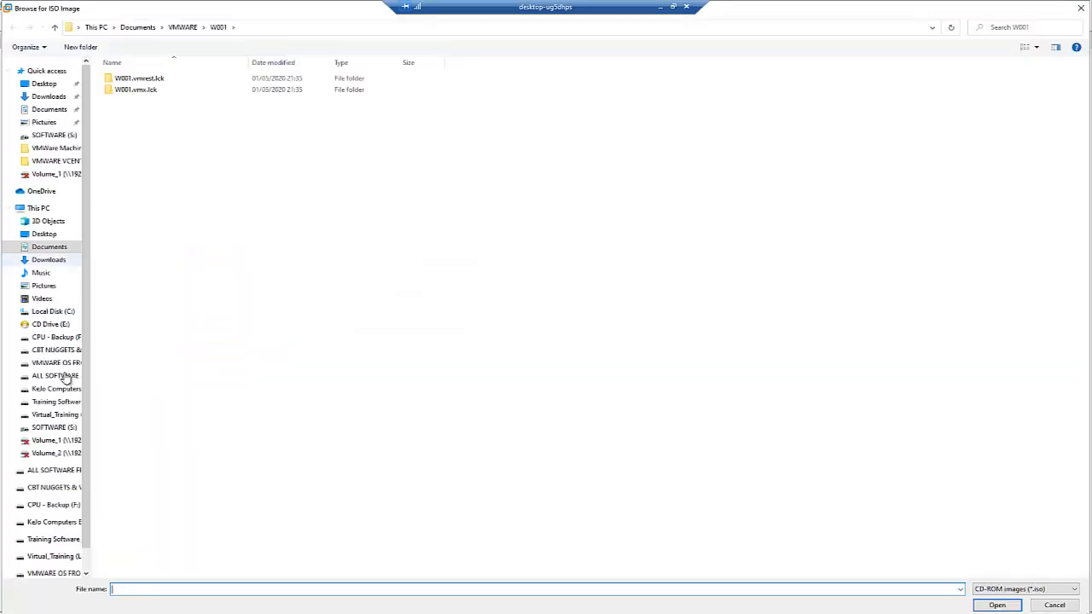
{"action": "left_click", "coordinate": [60, 428]}
{"action": "double_click", "coordinate": [160, 147]}
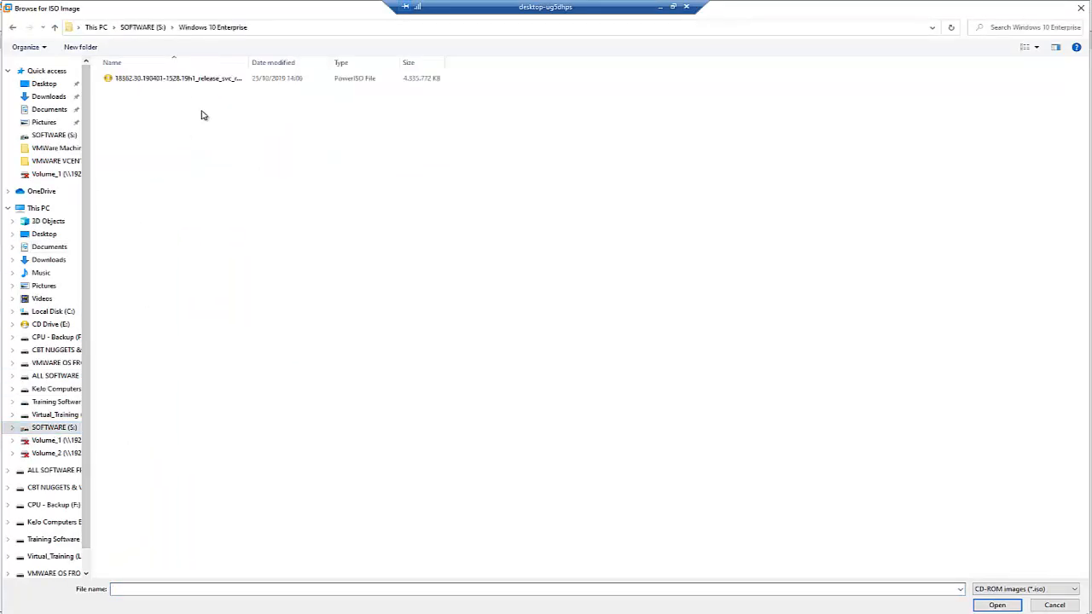
{"action": "left_click", "coordinate": [189, 78]}
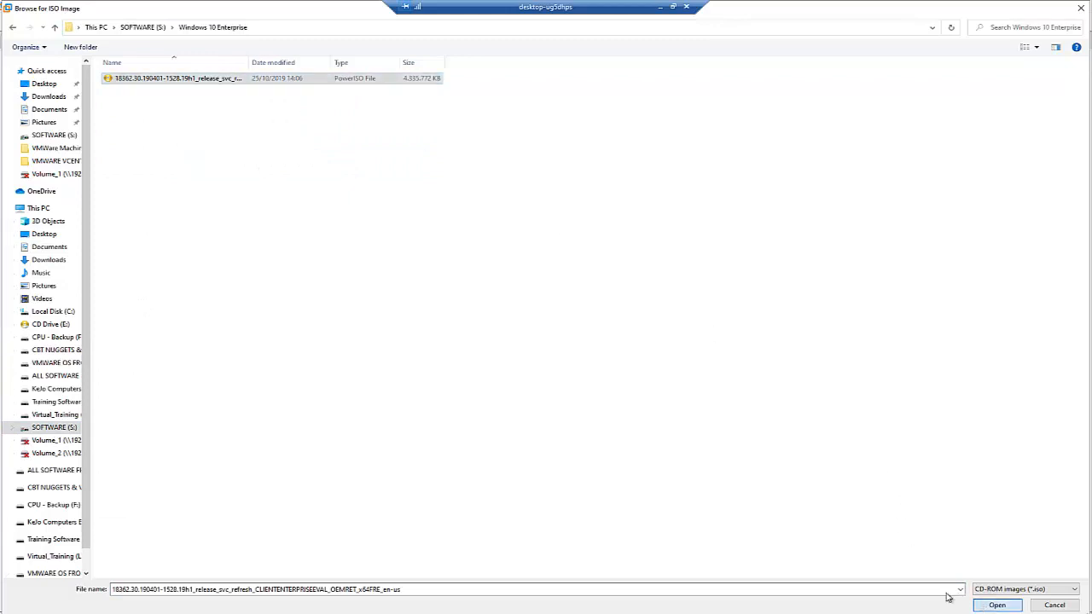
{"action": "left_click", "coordinate": [996, 605]}
{"action": "left_click", "coordinate": [623, 484]}
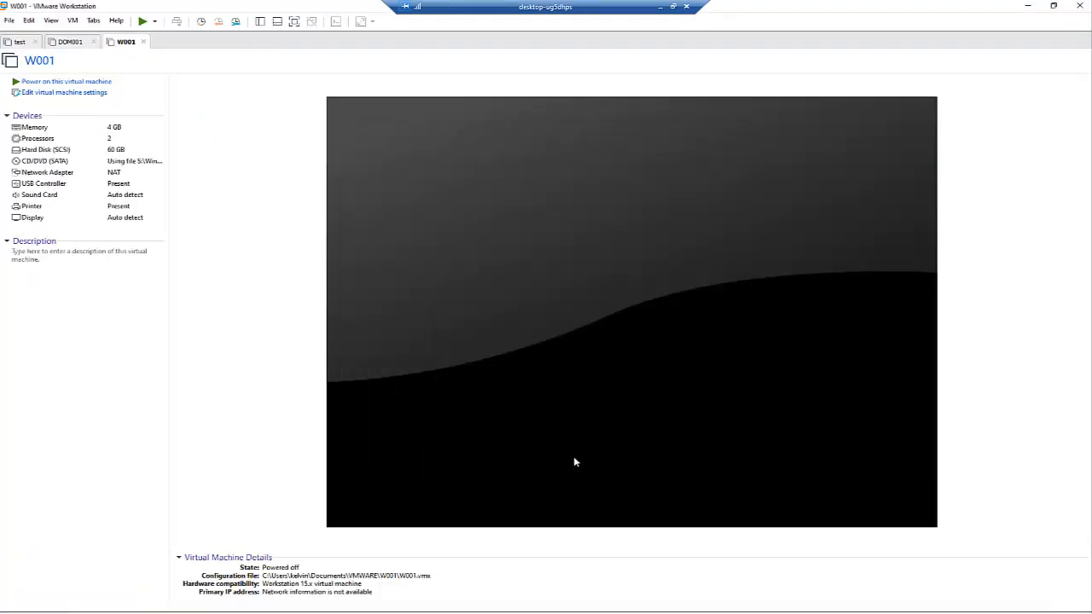
{"action": "left_click", "coordinate": [74, 43]}
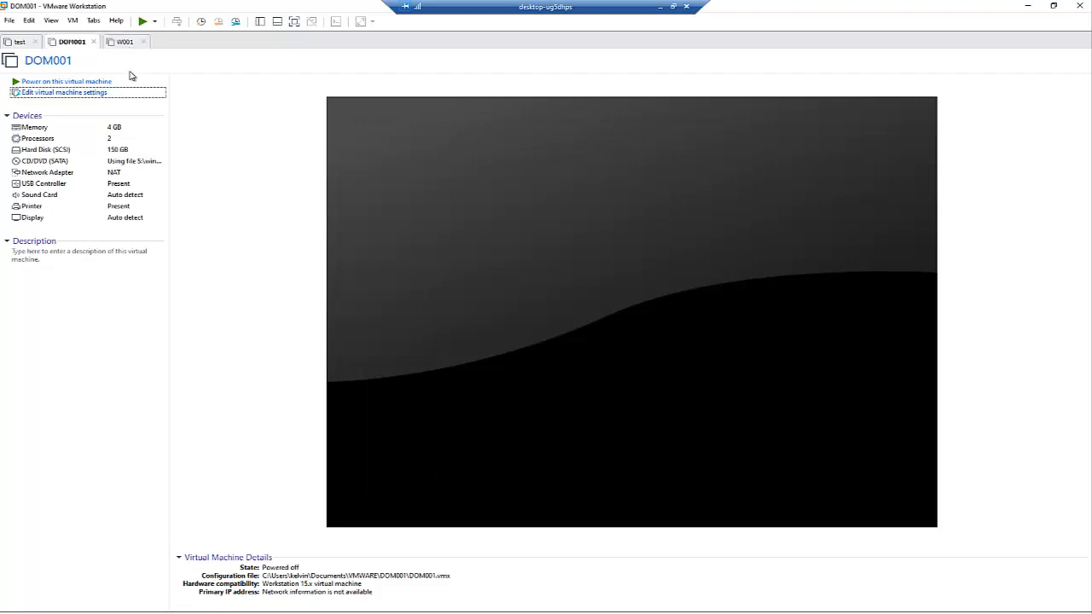
Step: Power on DOM001 and pick Dutch (Belgium) format with English (United States) install language
{"action": "left_click", "coordinate": [78, 82]}
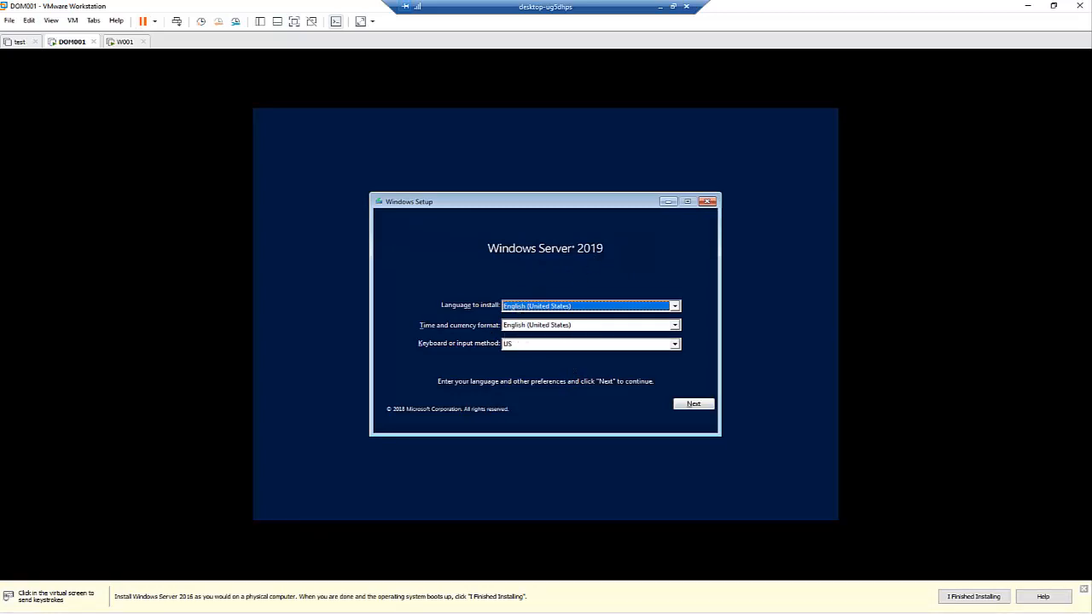
{"action": "left_click", "coordinate": [539, 326]}
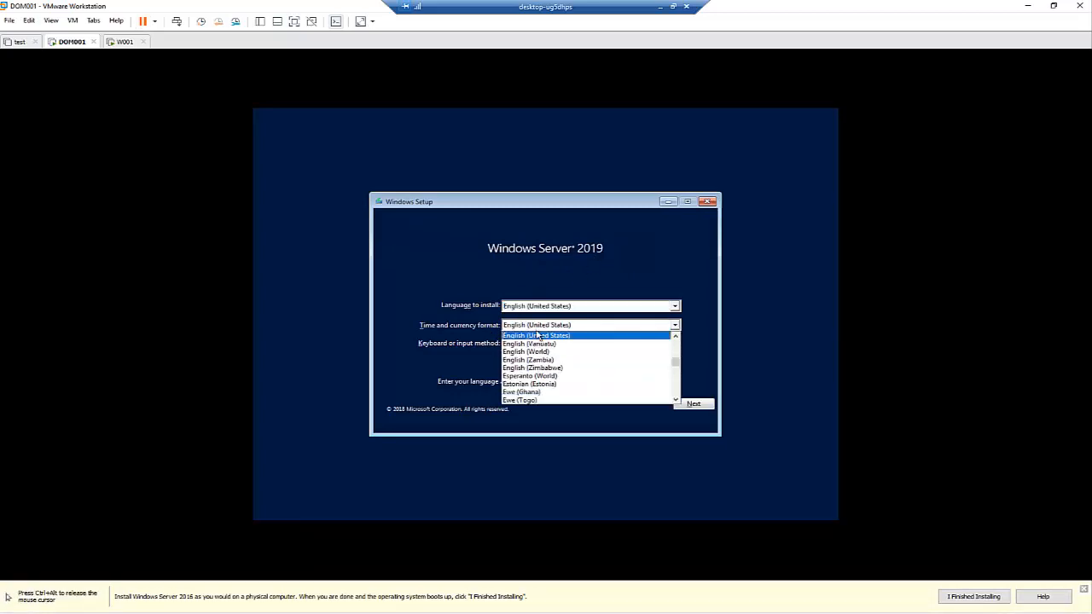
{"action": "key", "text": "d"}
{"action": "left_click", "coordinate": [538, 385]}
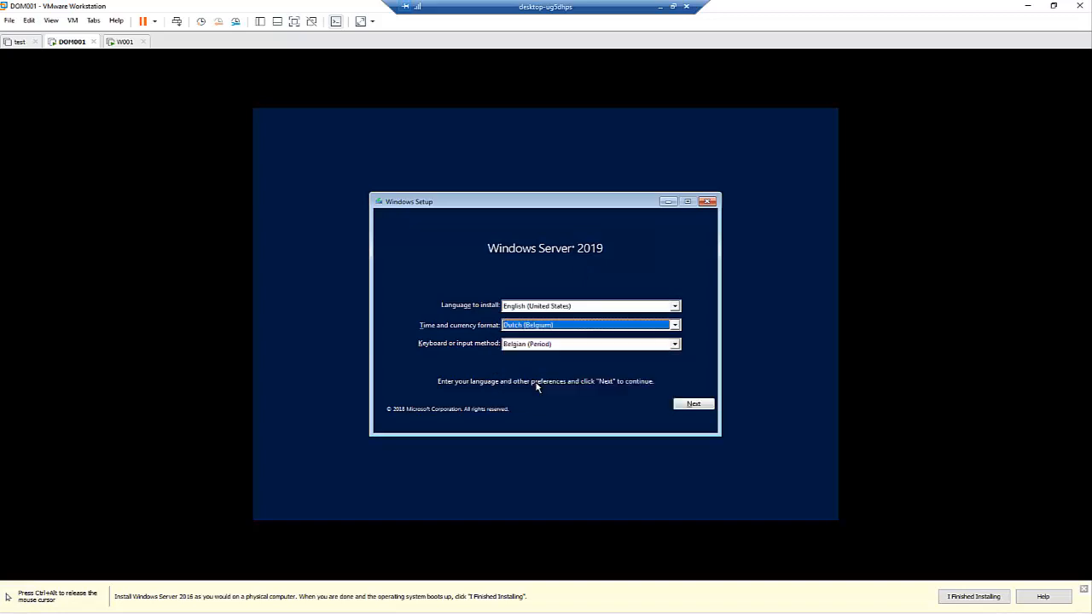
{"action": "left_click", "coordinate": [561, 306]}
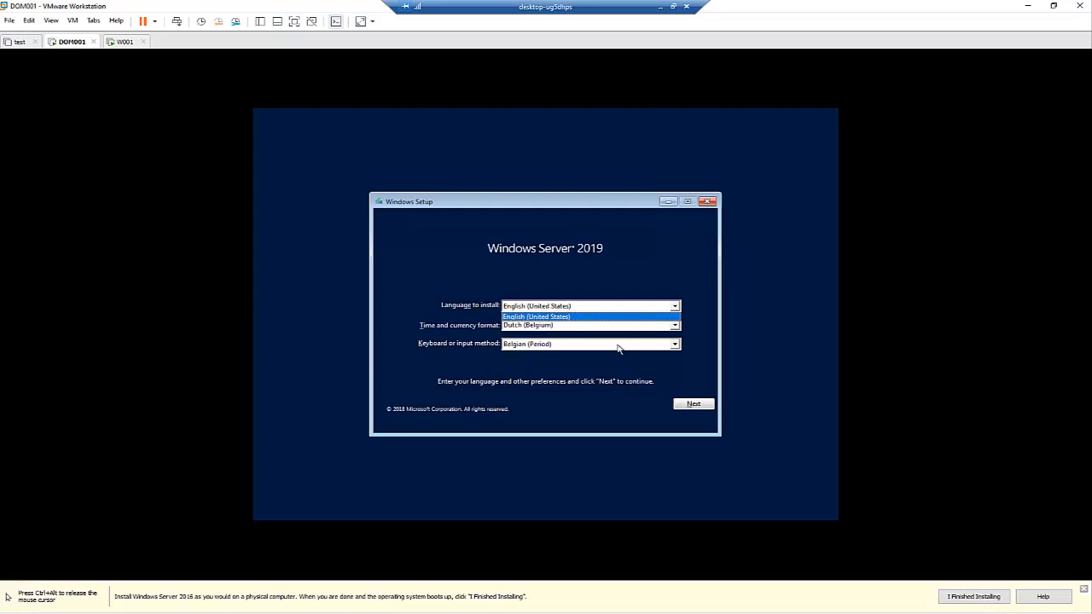
{"action": "left_click", "coordinate": [698, 407]}
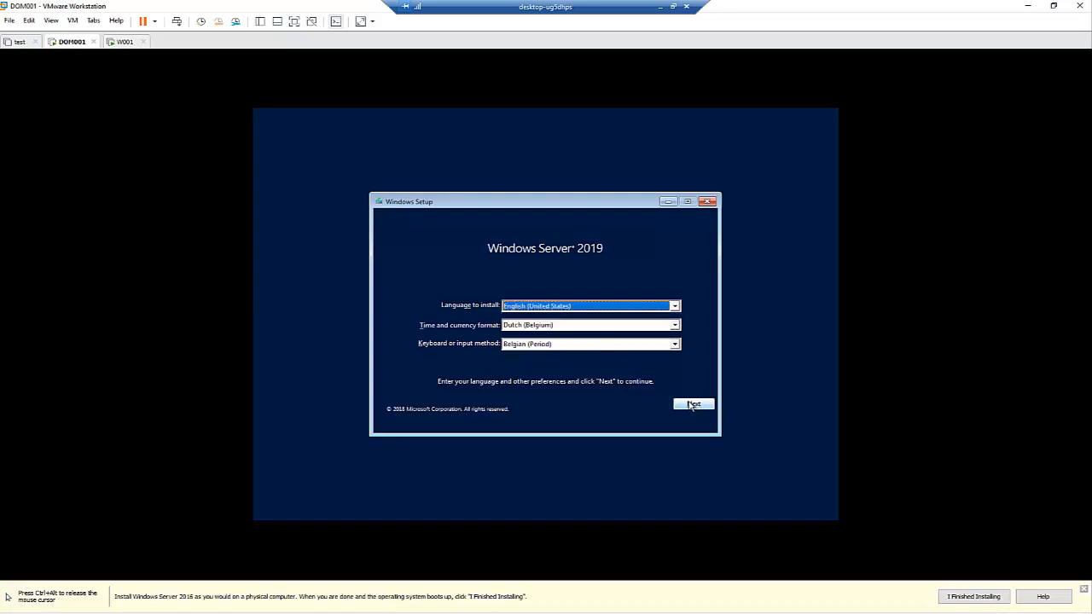
{"action": "left_click", "coordinate": [694, 405]}
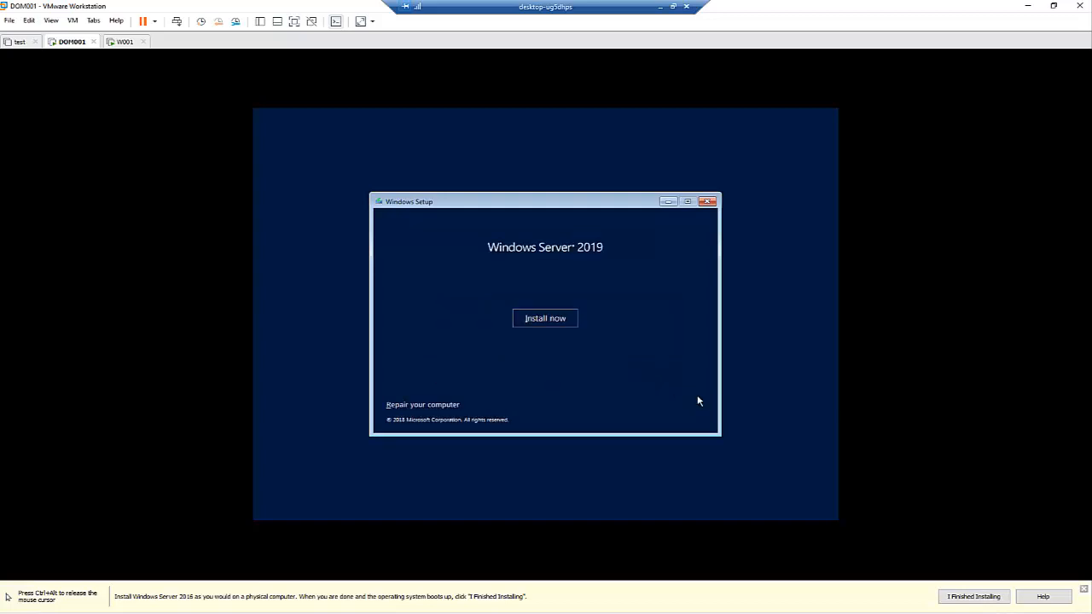
Step: Begin installation and select Windows Server 2019 Datacenter Evaluation (Desktop Experience)
{"action": "left_click", "coordinate": [565, 325]}
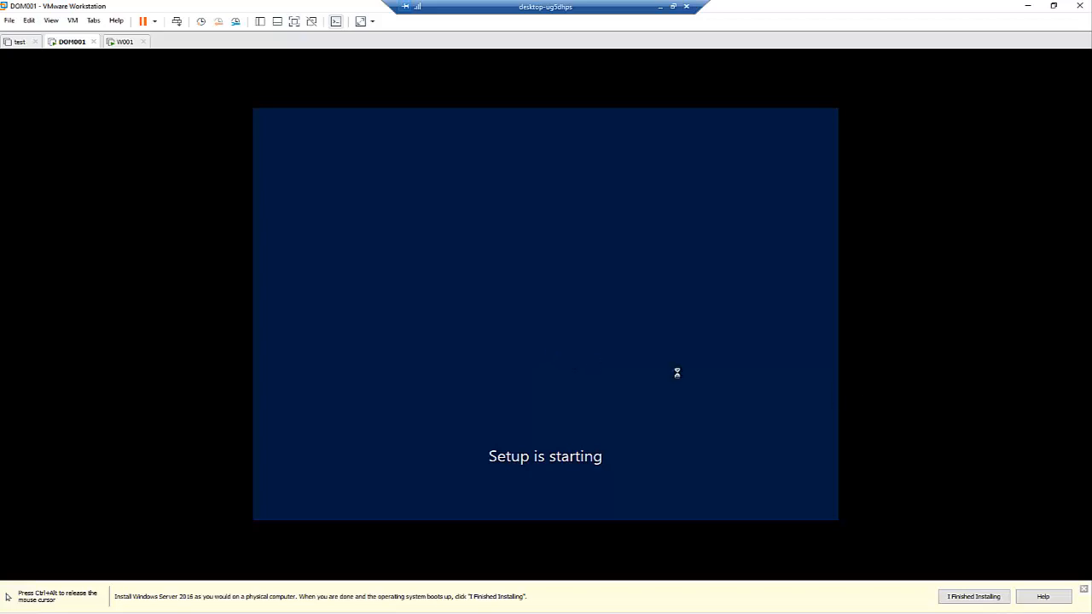
{"action": "key", "text": "ctrl+alt"}
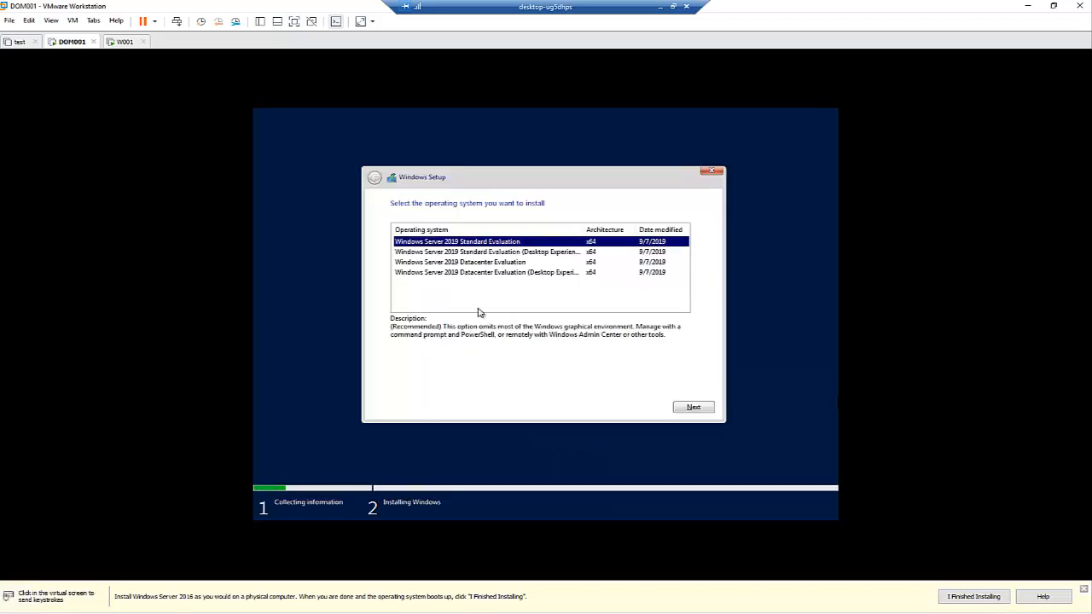
{"action": "left_click", "coordinate": [483, 265]}
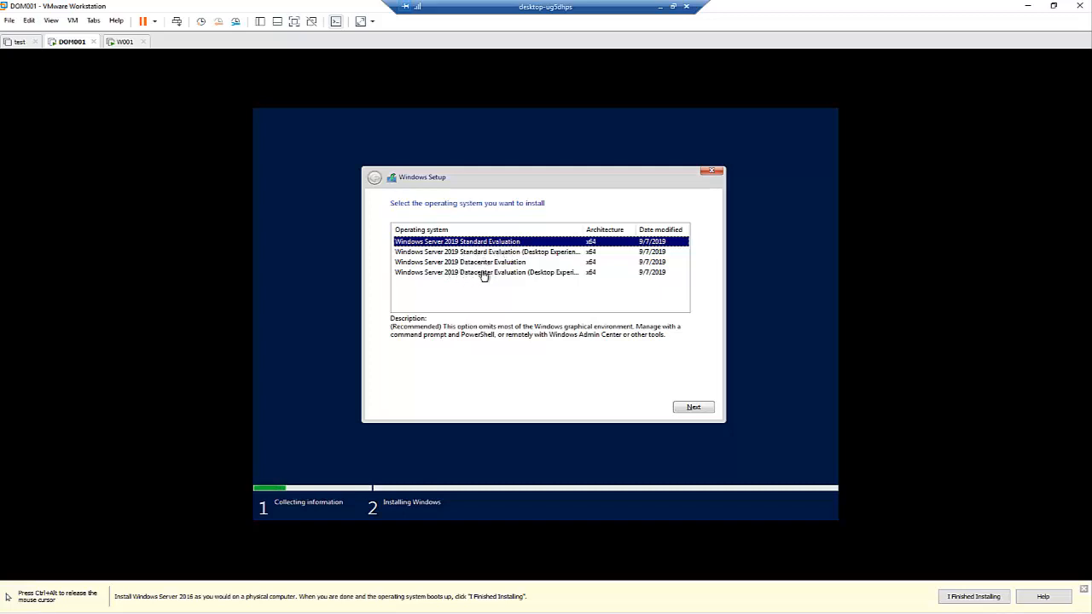
{"action": "left_click", "coordinate": [492, 273]}
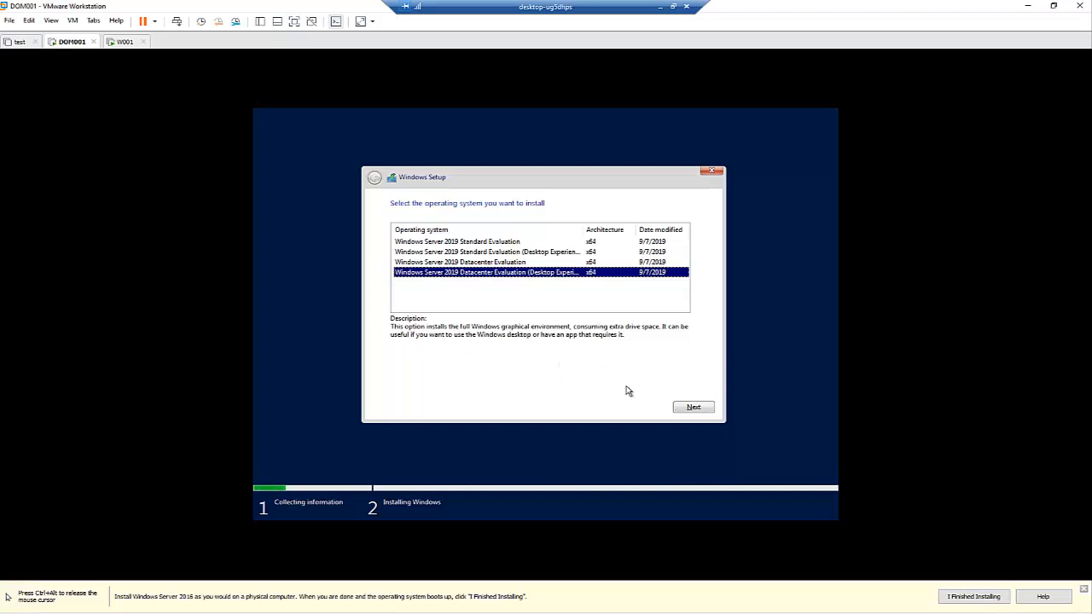
{"action": "left_click", "coordinate": [686, 407]}
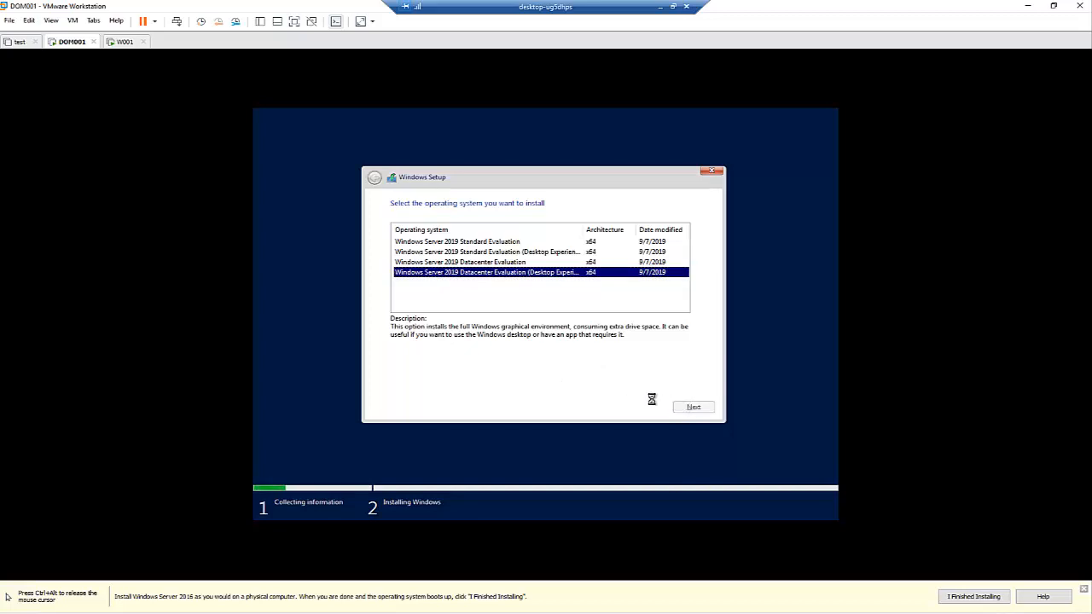
{"action": "key", "text": "ctrl+alt"}
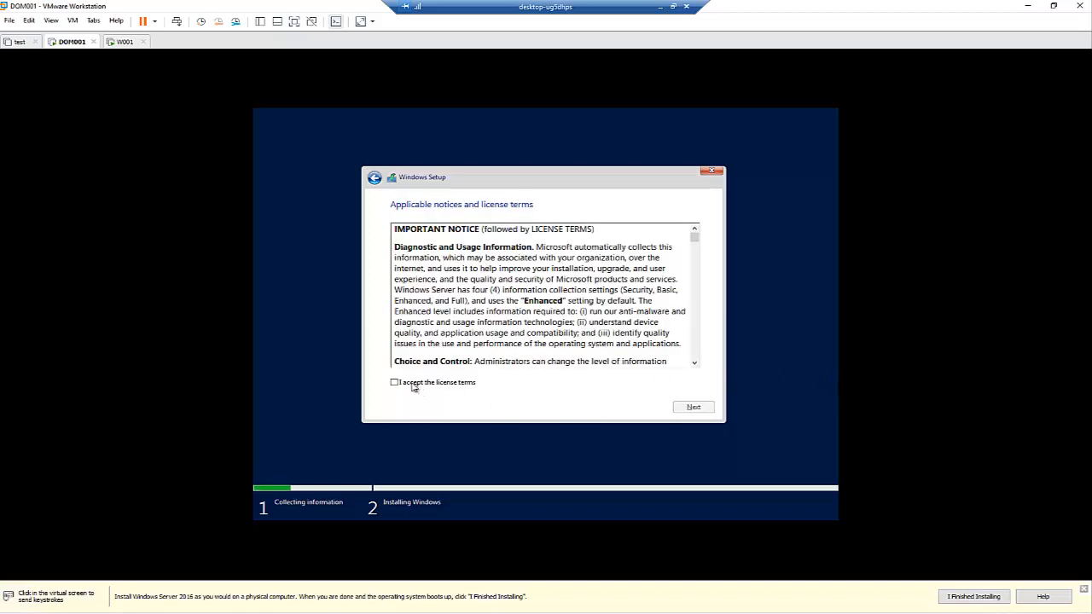
Step: Accept the license, choose Custom install, and install onto the 150 GB unallocated Drive 0
{"action": "left_click", "coordinate": [418, 384]}
{"action": "left_click", "coordinate": [694, 407]}
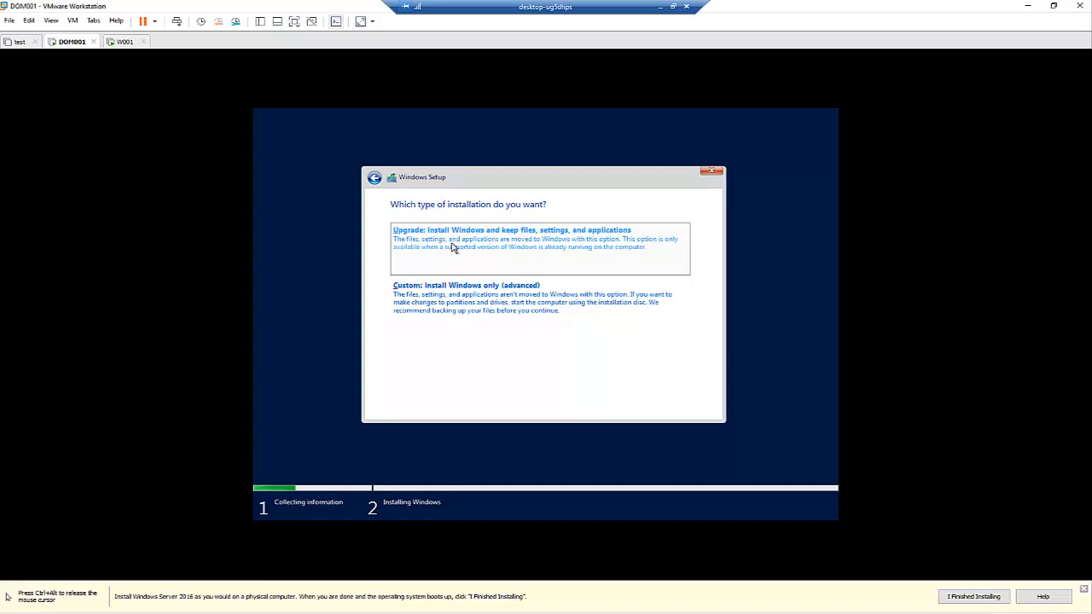
{"action": "left_click", "coordinate": [489, 297]}
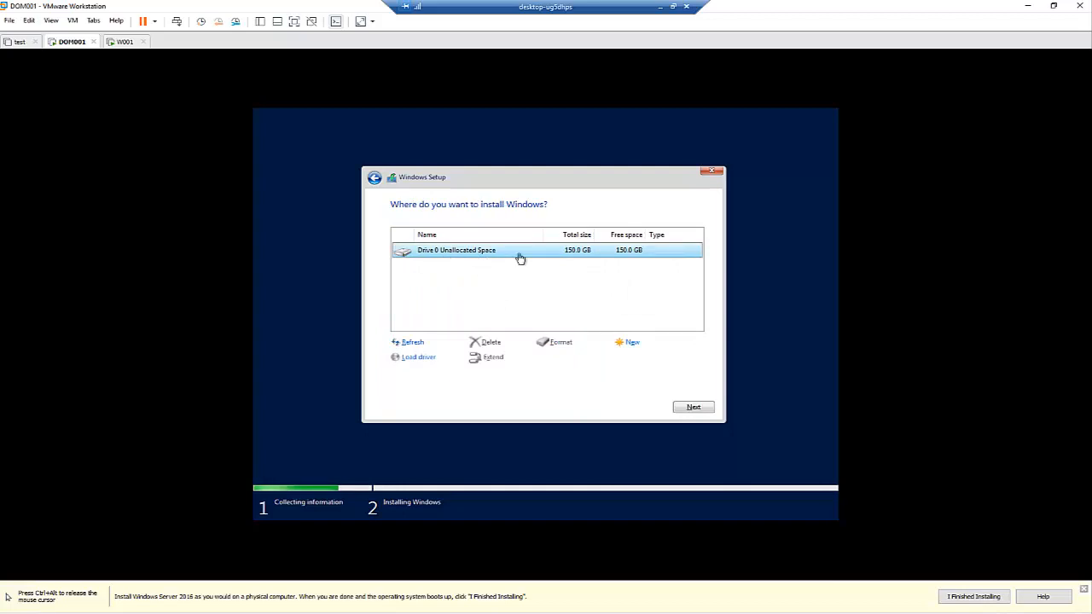
{"action": "left_click", "coordinate": [687, 407]}
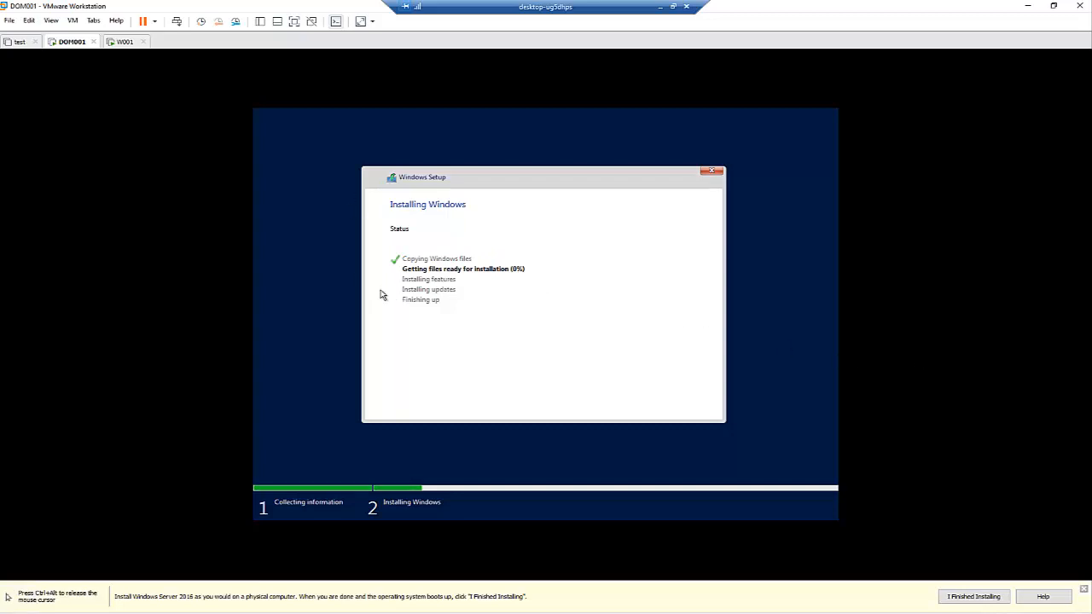
{"action": "key", "text": "ctrl+alt"}
Step: On W001, set the time and currency format to Dutch (Belgium) and start the Windows installation
{"action": "left_click", "coordinate": [122, 43]}
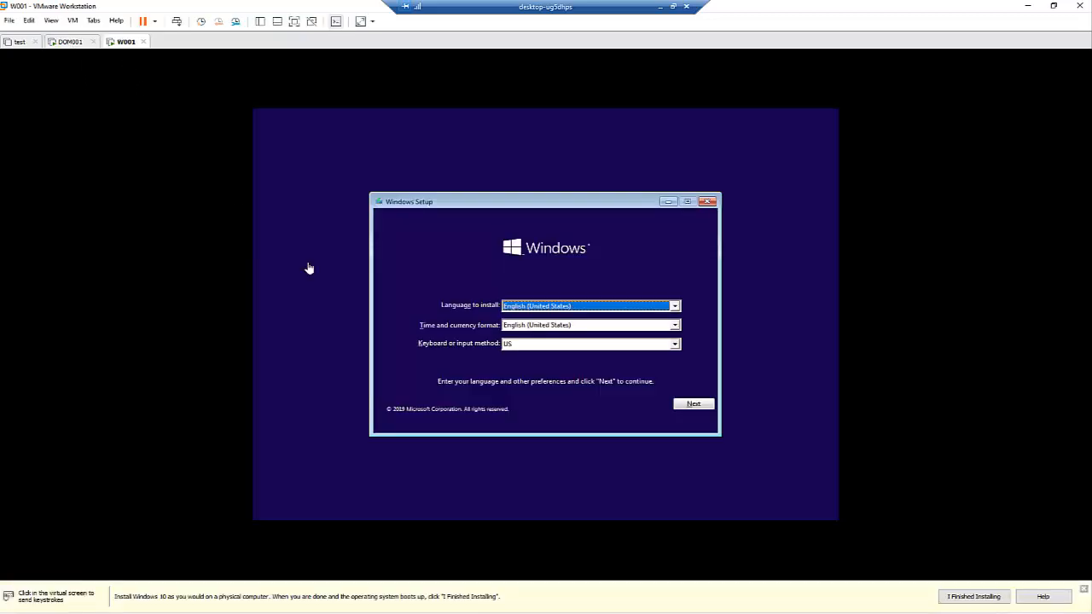
{"action": "left_click", "coordinate": [530, 335]}
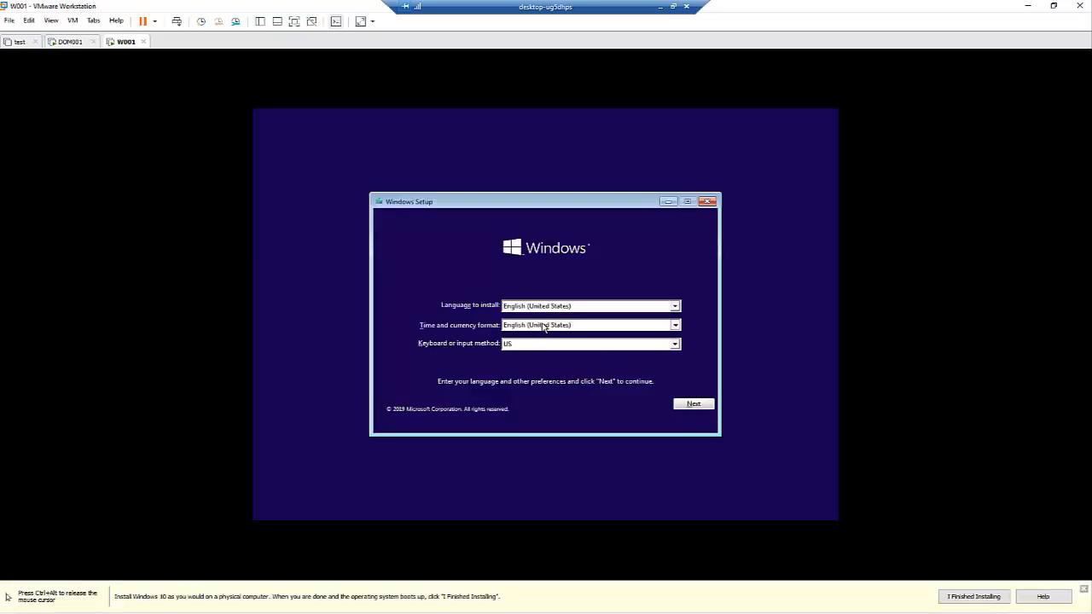
{"action": "key", "text": "d"}
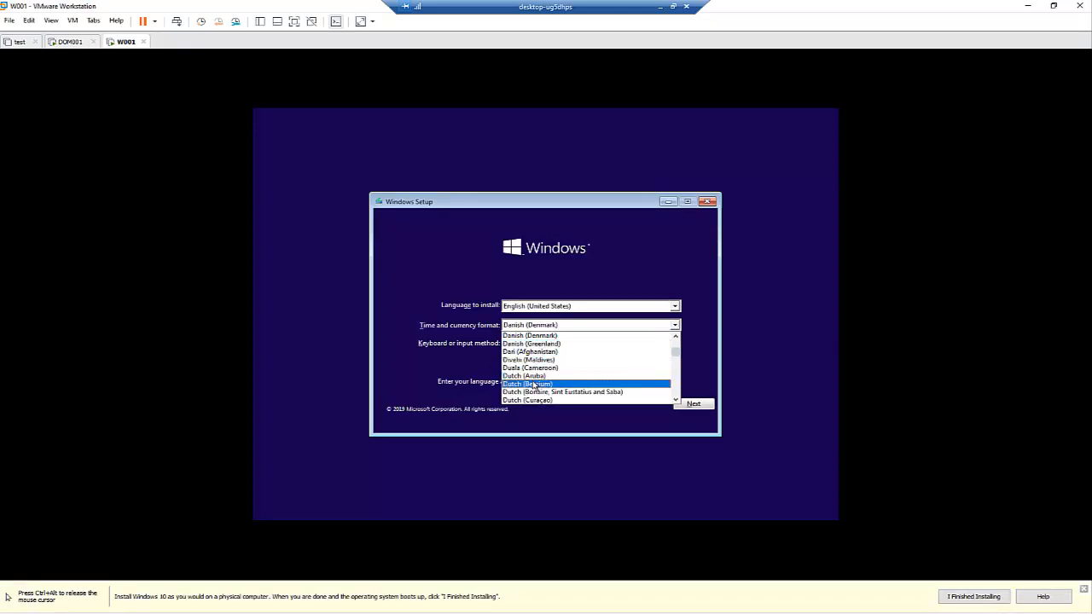
{"action": "left_click", "coordinate": [533, 384]}
{"action": "left_click", "coordinate": [687, 403]}
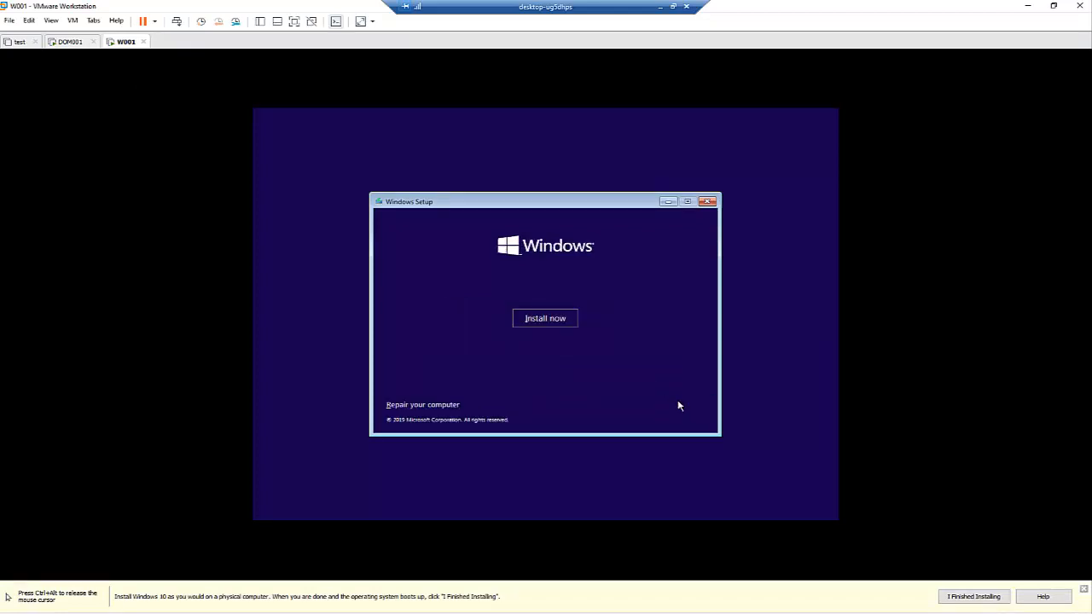
{"action": "left_click", "coordinate": [545, 318]}
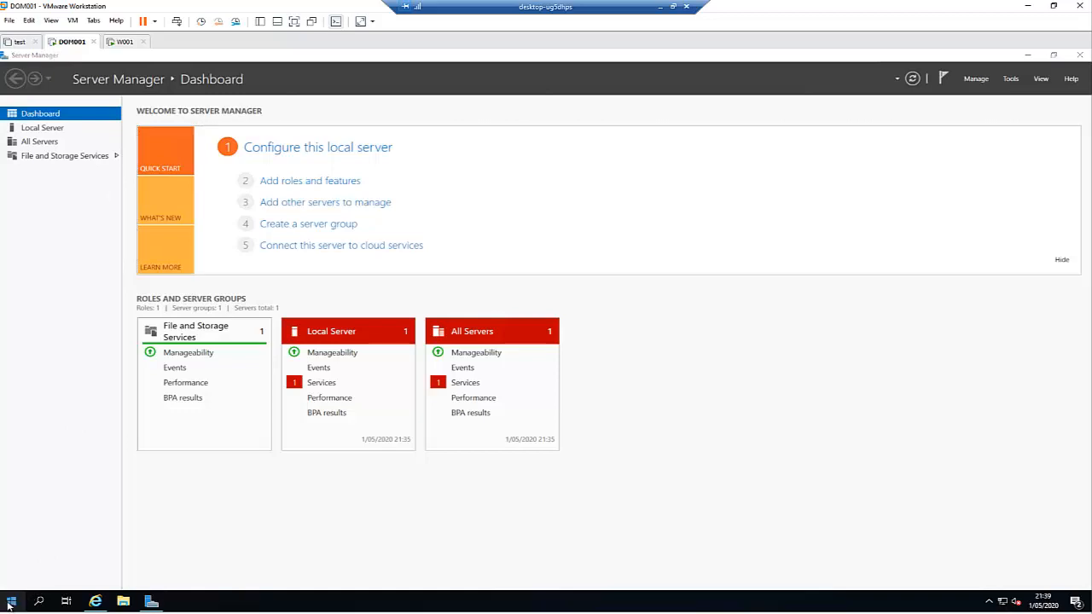
{"action": "right_click", "coordinate": [11, 603]}
{"action": "left_click", "coordinate": [48, 354]}
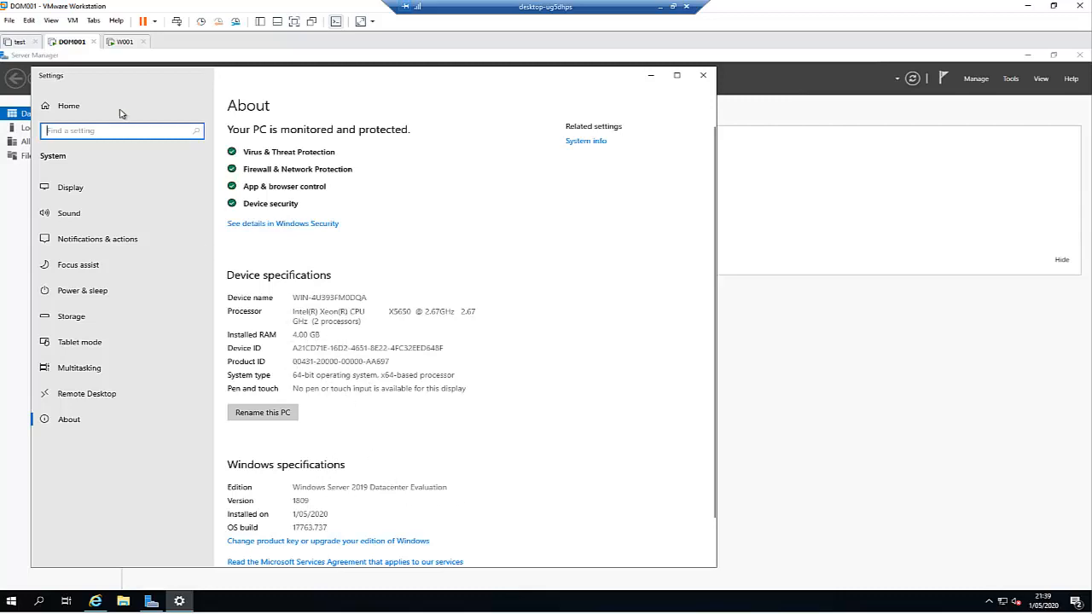
{"action": "left_click", "coordinate": [122, 42]}
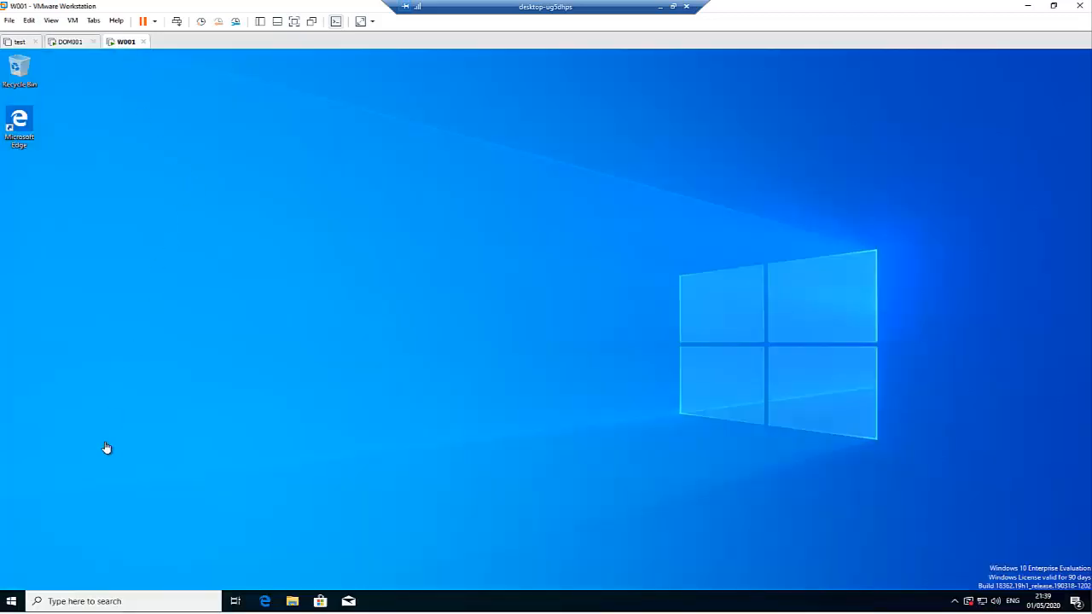
{"action": "right_click", "coordinate": [12, 602]}
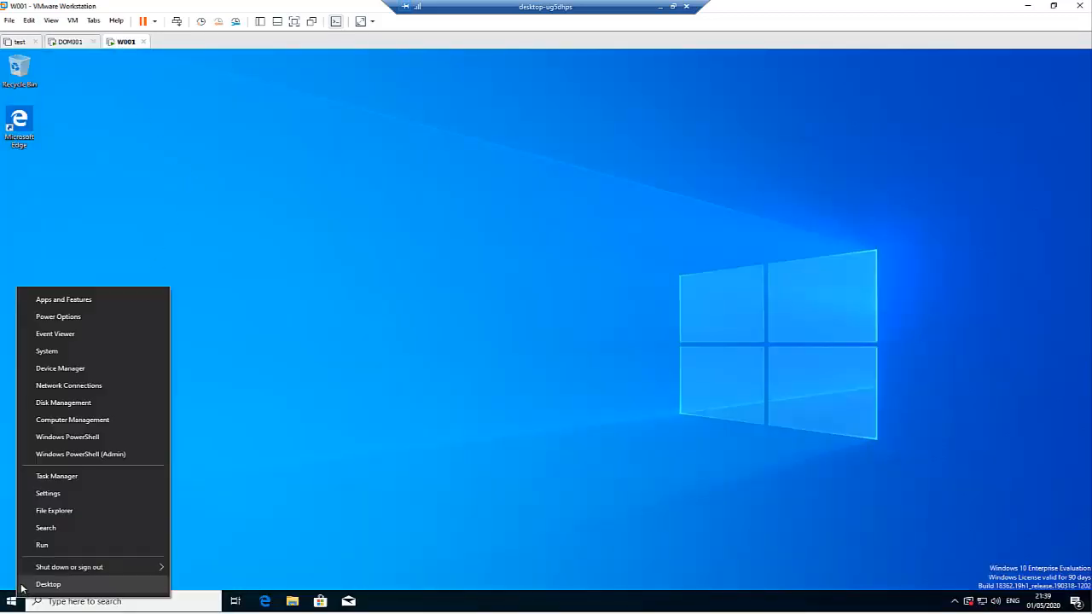
{"action": "left_click", "coordinate": [46, 353]}
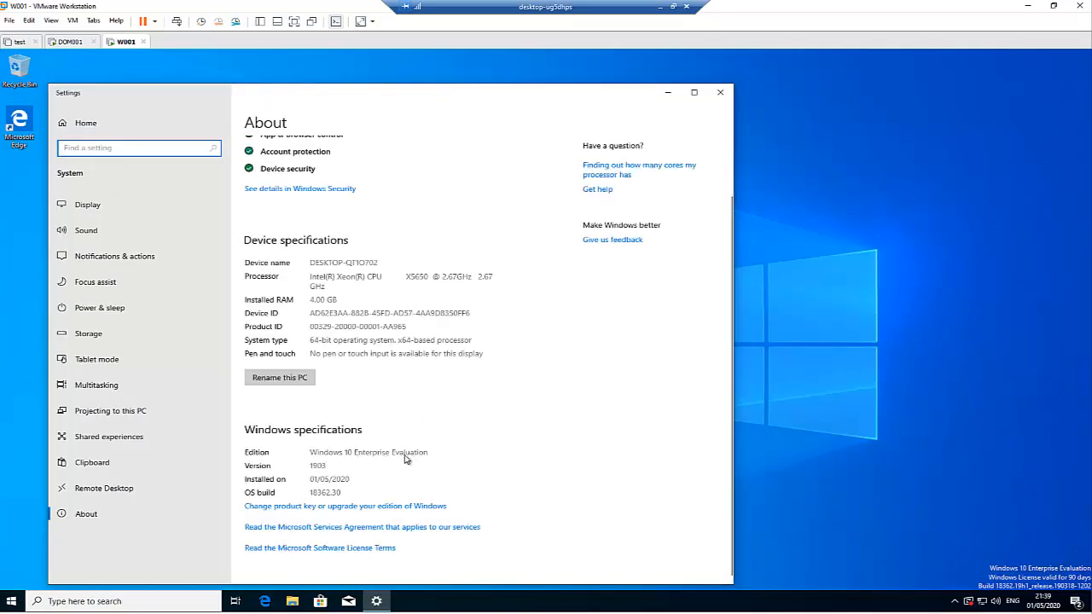
{"action": "left_click", "coordinate": [722, 96]}
{"action": "left_click", "coordinate": [72, 42]}
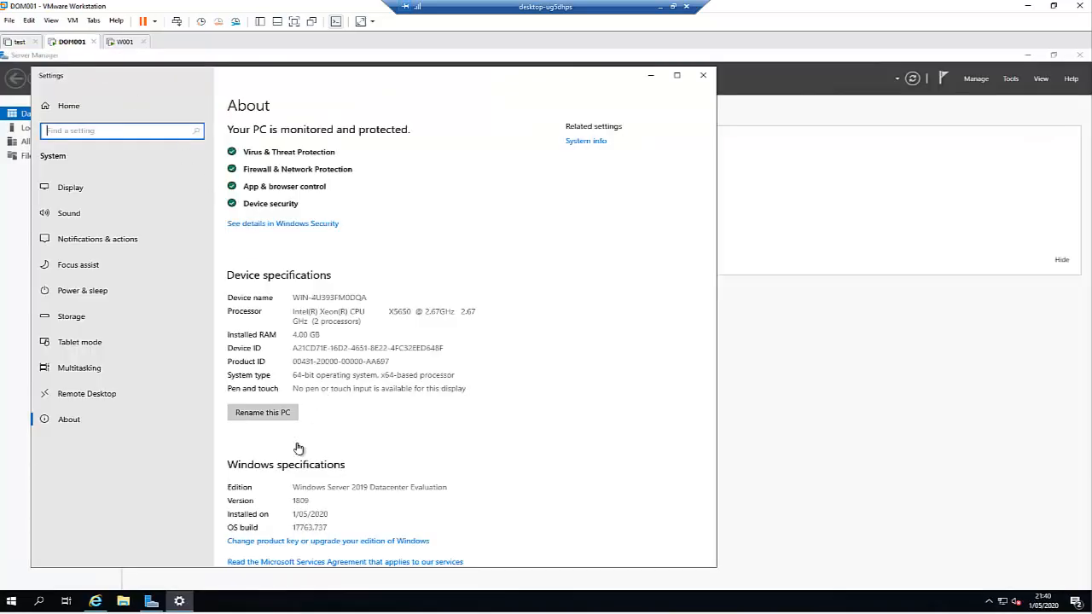
{"action": "left_click", "coordinate": [702, 77]}
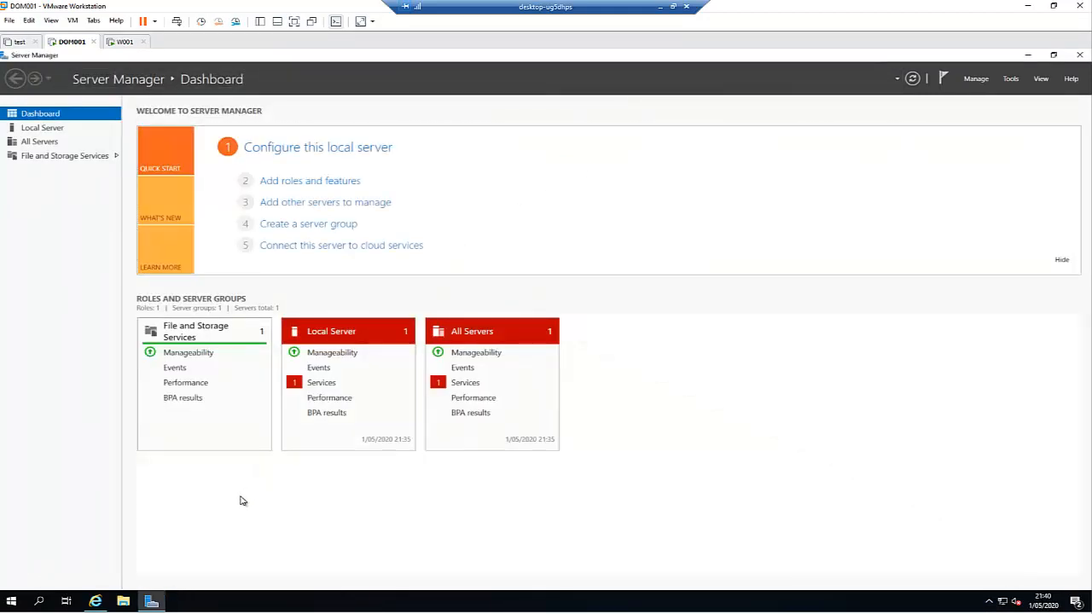
Step: Open Control Panel on DOM001 with the control command and maximize it
{"action": "key", "text": "super+r"}
{"action": "type", "text": "con"}
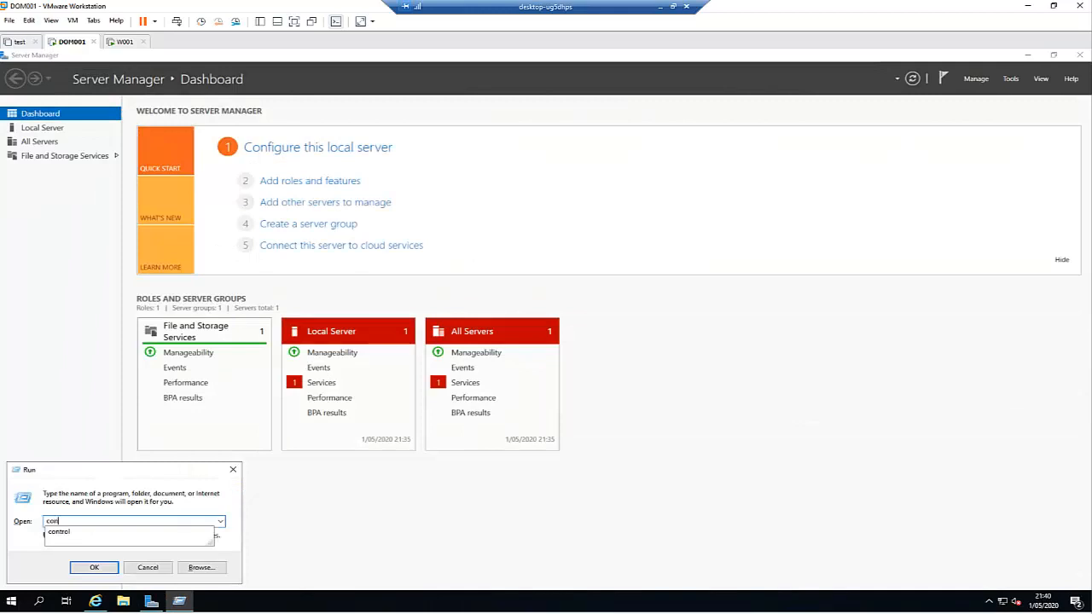
{"action": "type", "text": "trol"}
{"action": "key", "text": "Return"}
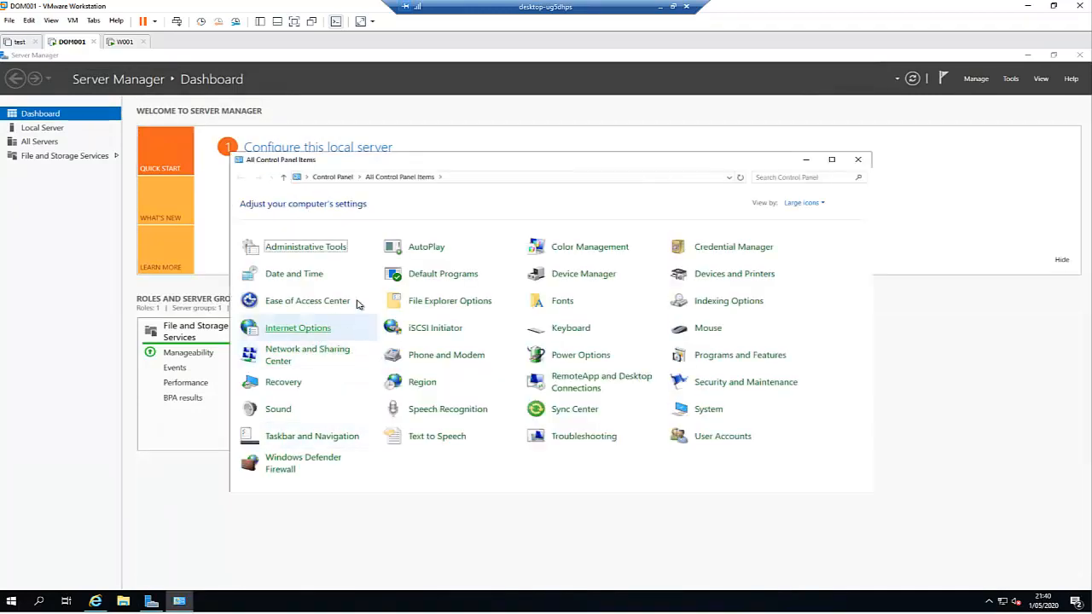
{"action": "left_click", "coordinate": [832, 160]}
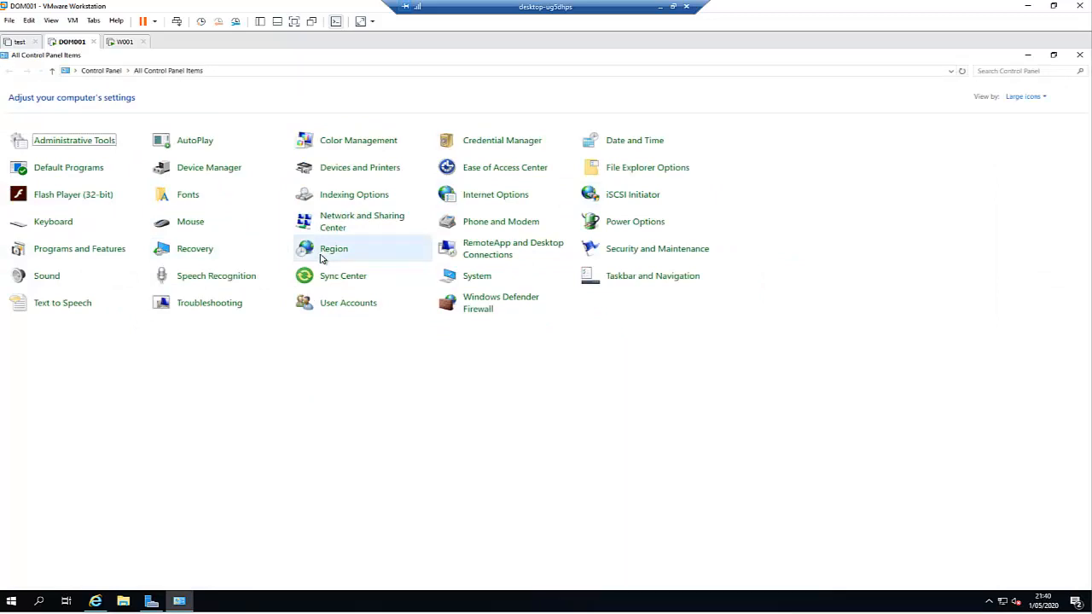
Step: Check Windows Update for available updates, then close Settings
{"action": "key", "text": "super"}
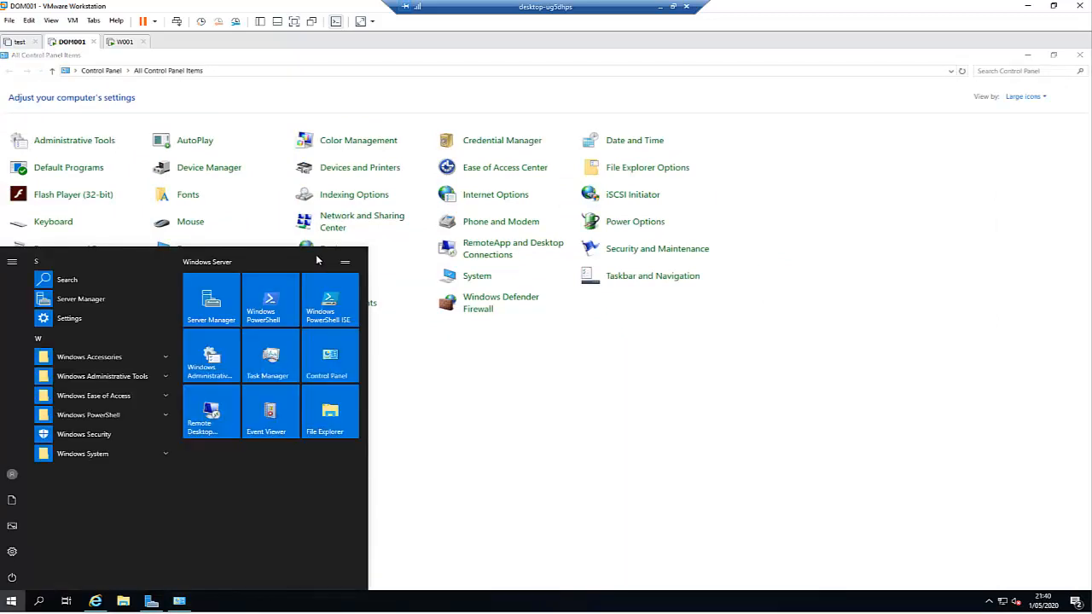
{"action": "type", "text": "updates"}
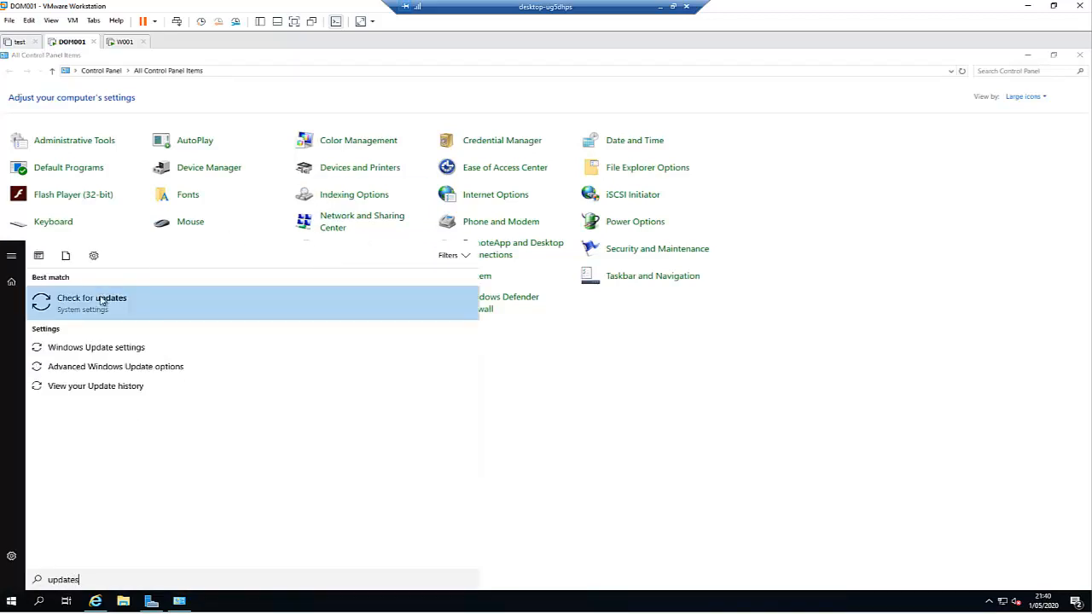
{"action": "left_click", "coordinate": [109, 309]}
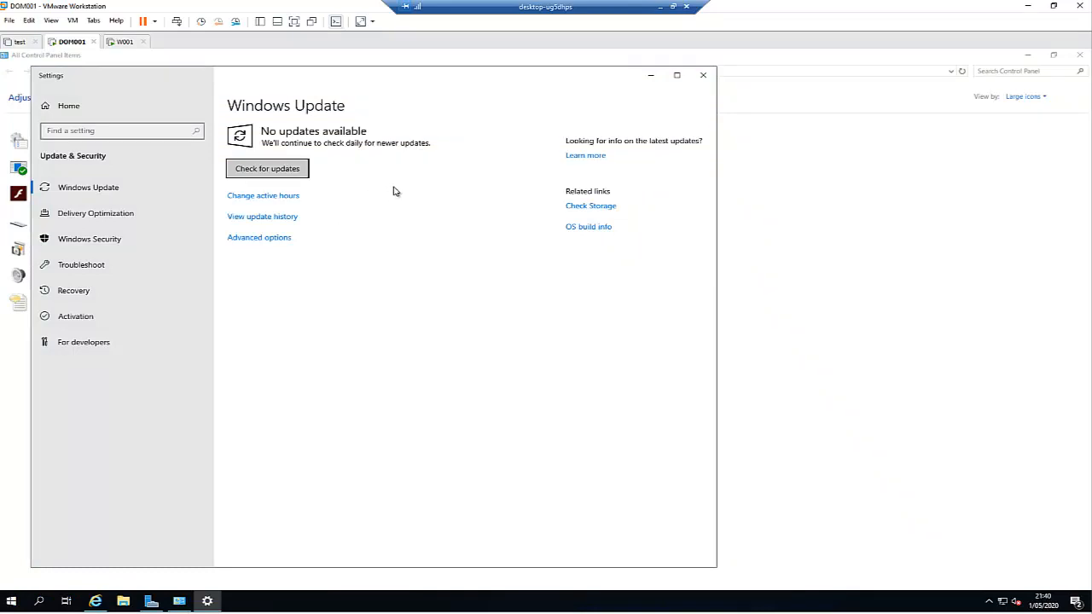
{"action": "left_click", "coordinate": [704, 75]}
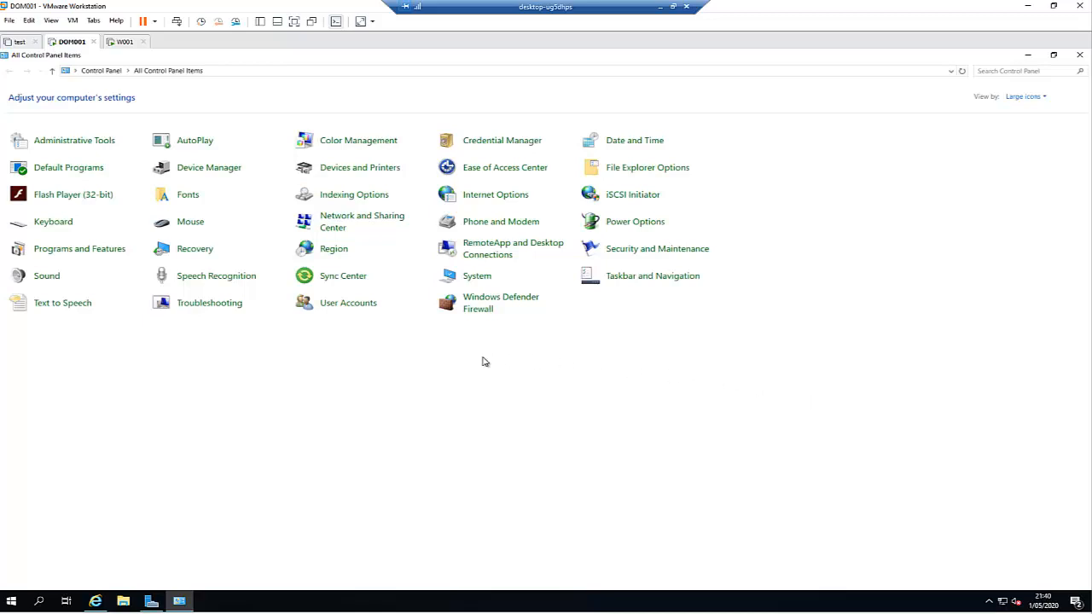
Step: Review DOM001's Ethernet0 IPv4 settings: static 192.168.172.204 with gateway 192.168.172.2
{"action": "left_click", "coordinate": [369, 232]}
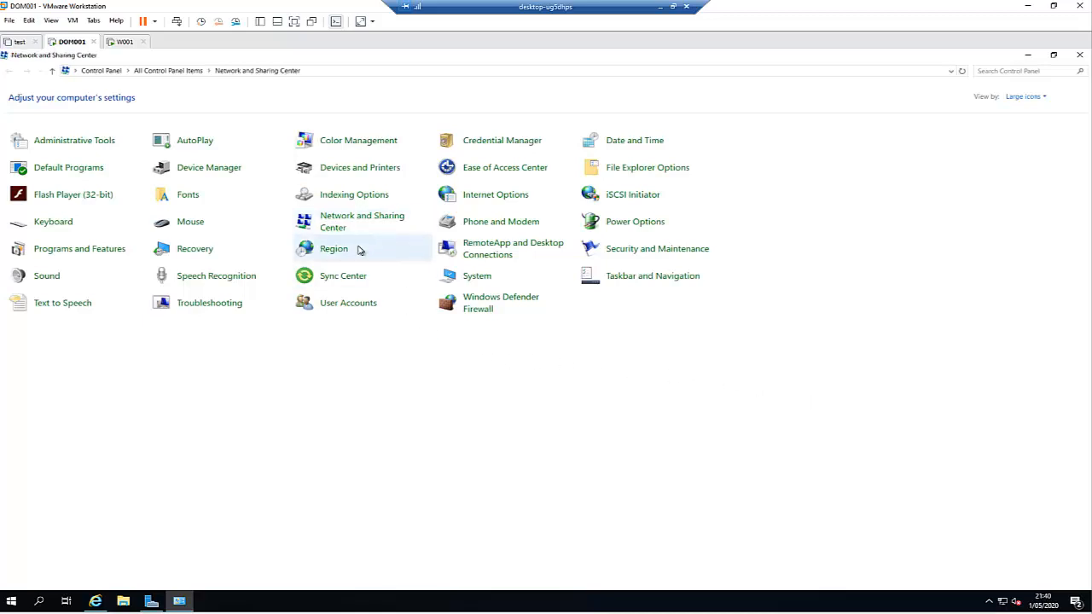
{"action": "left_click", "coordinate": [367, 139]}
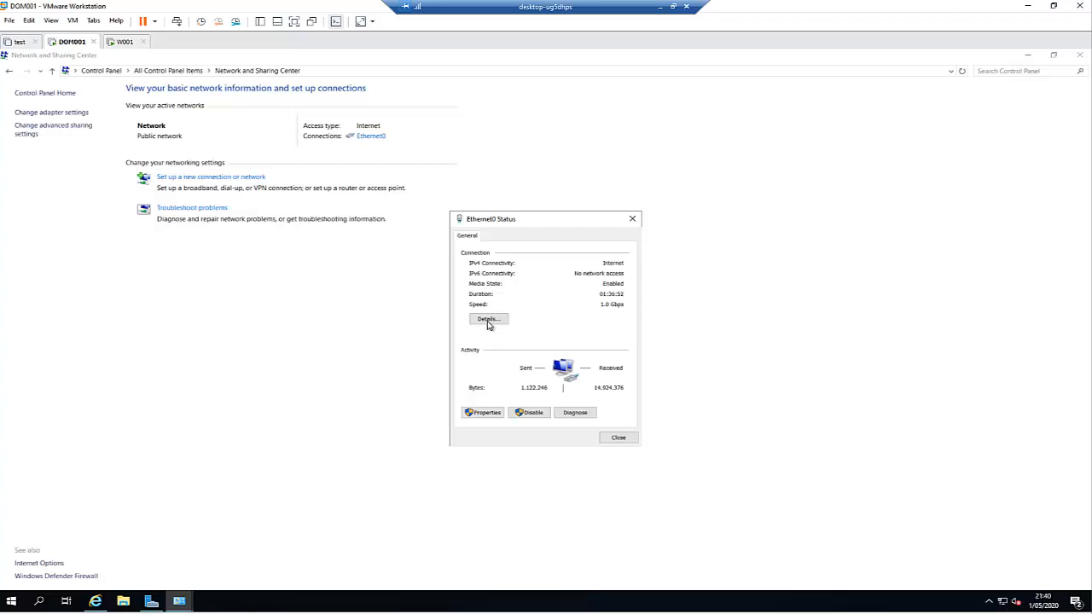
{"action": "left_click", "coordinate": [484, 415]}
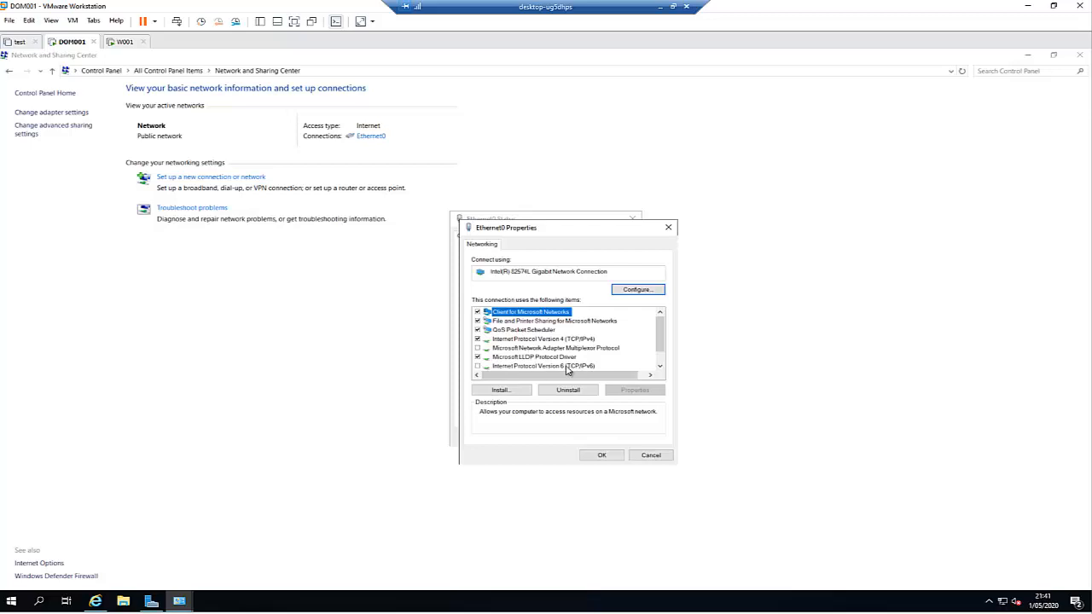
{"action": "left_click", "coordinate": [557, 340]}
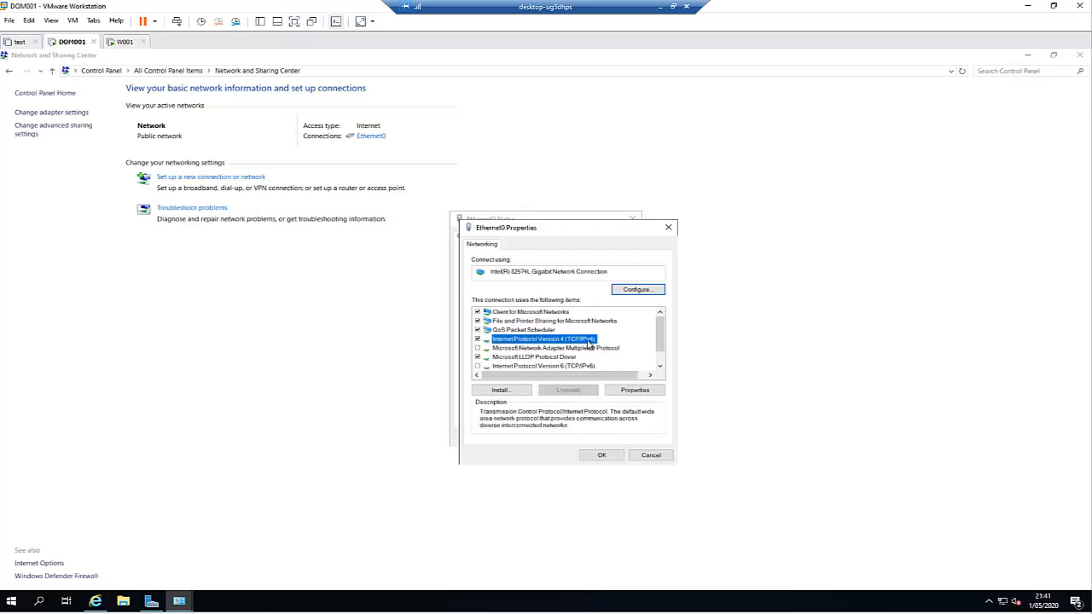
{"action": "left_click", "coordinate": [634, 391]}
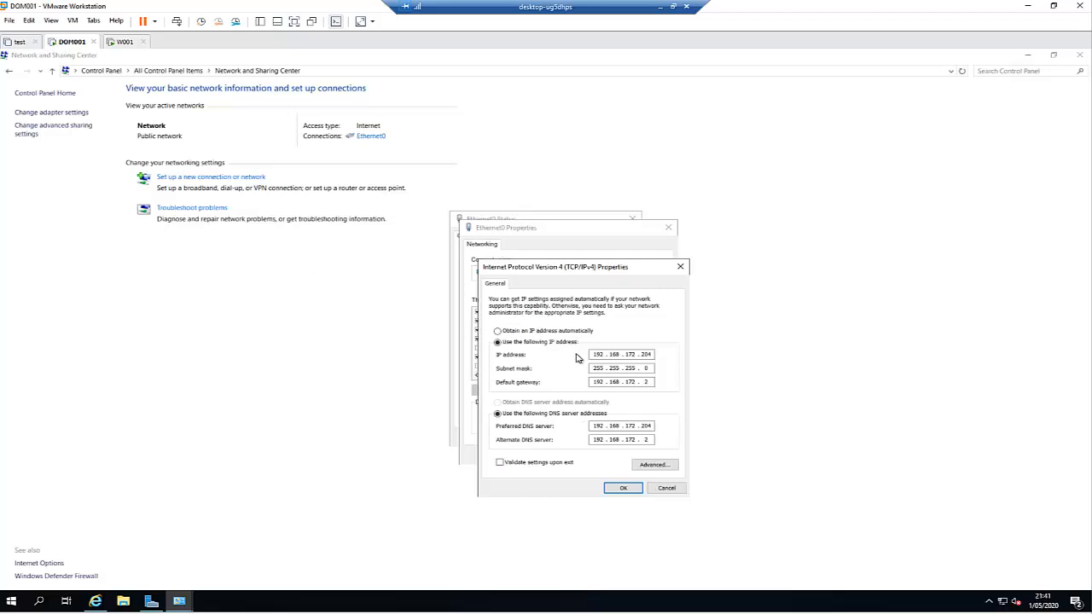
{"action": "left_click", "coordinate": [623, 488]}
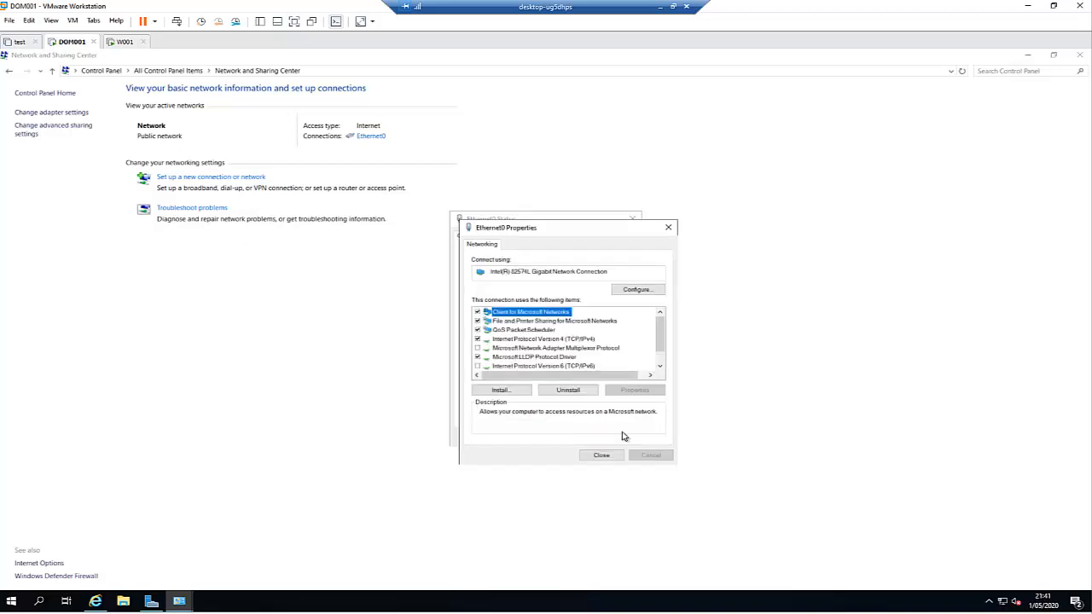
{"action": "left_click", "coordinate": [601, 456]}
{"action": "left_click", "coordinate": [617, 439]}
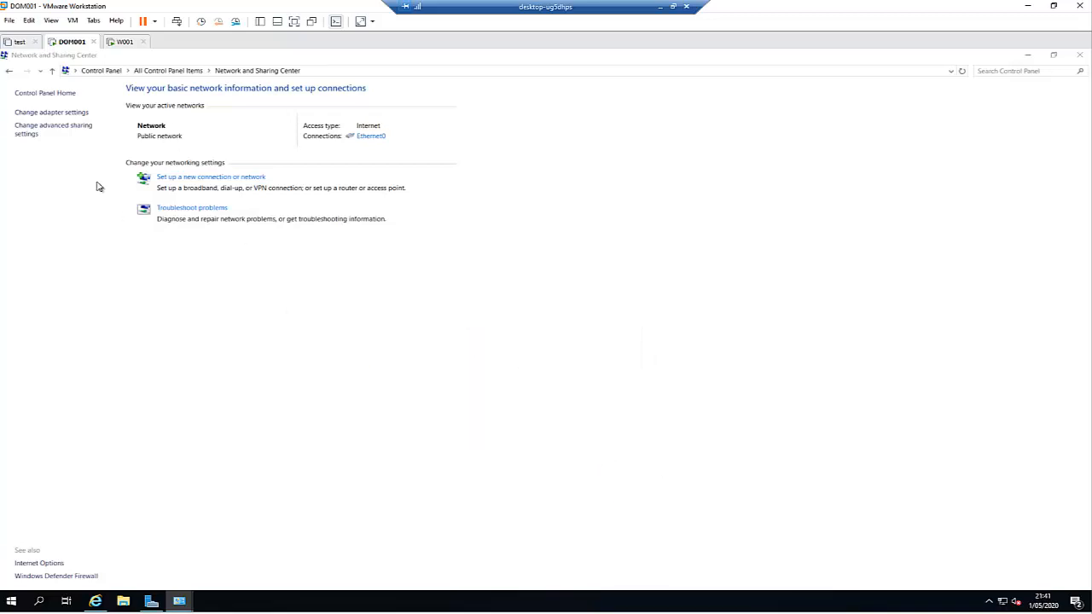
Step: On W001, launch Control Panel from the Run prompt
{"action": "left_click", "coordinate": [121, 42]}
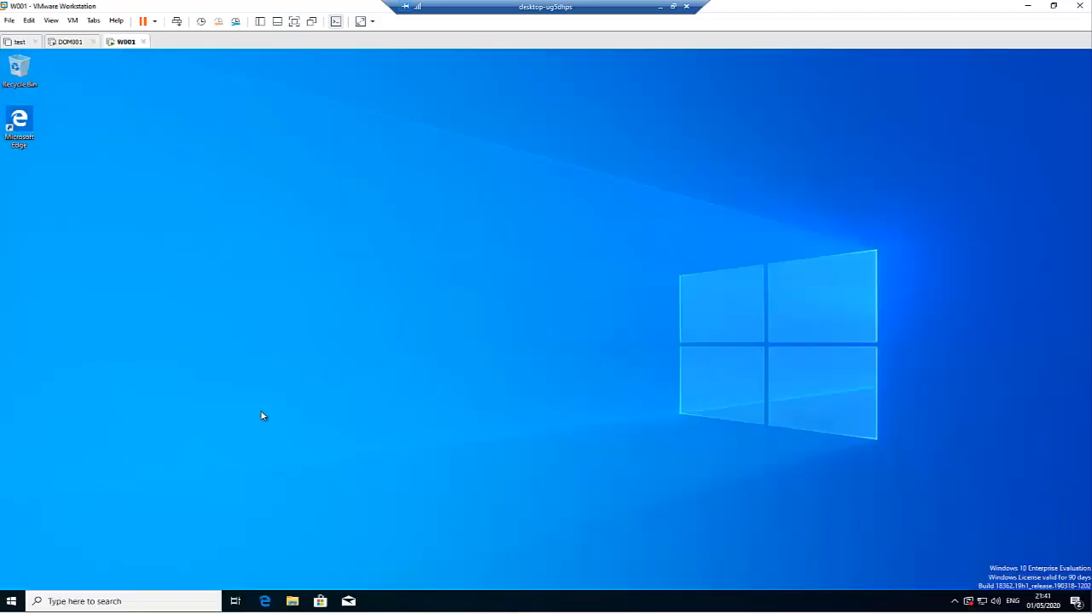
{"action": "key", "text": "super+r"}
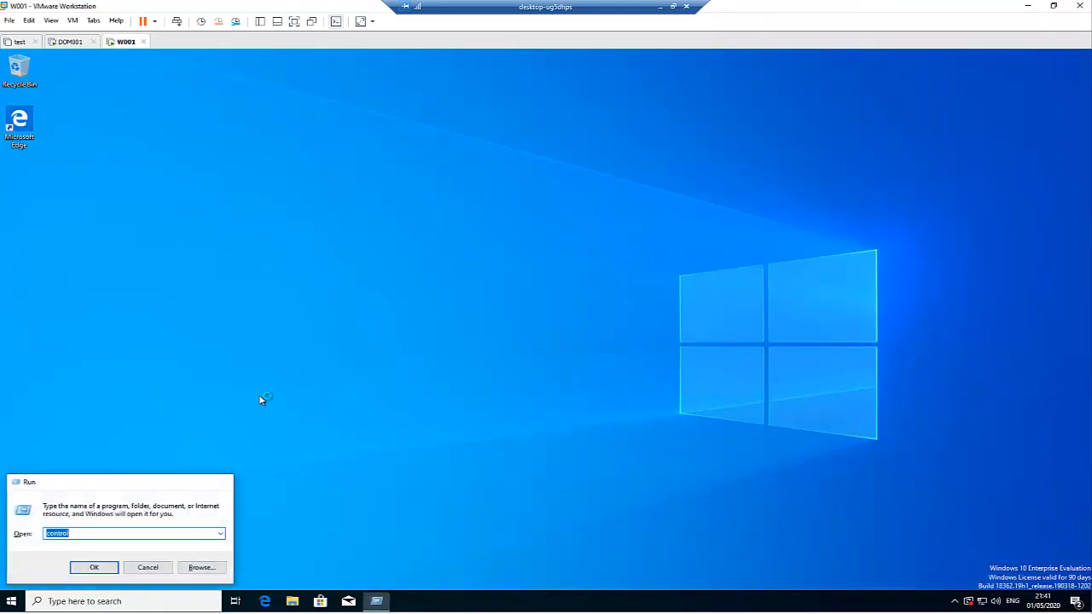
{"action": "key", "text": "Return"}
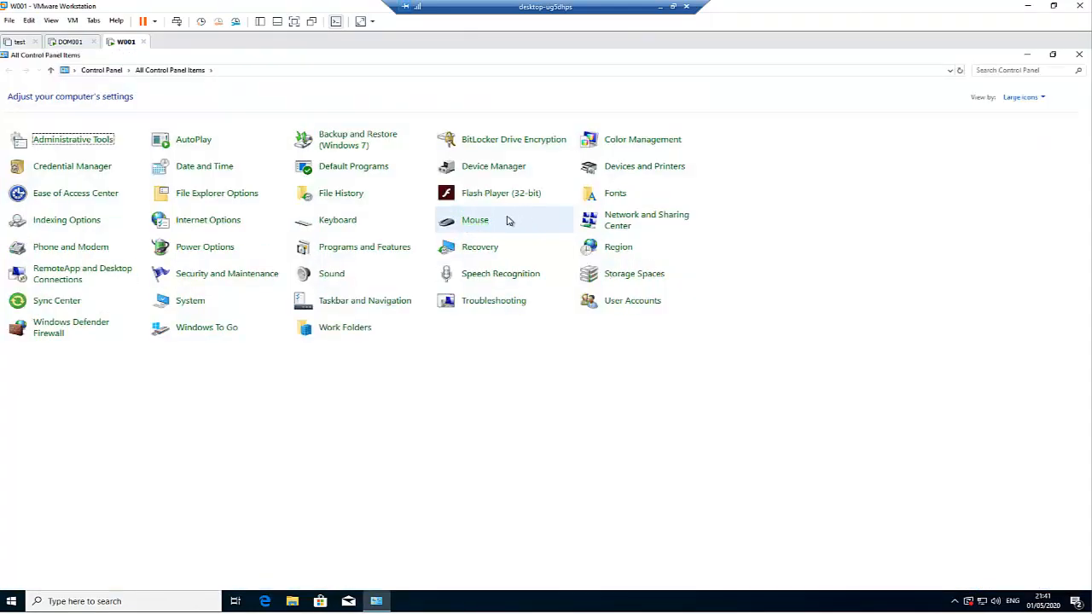
Step: Verify W001's Ethernet0 IPv4 settings: static 192.168.172.202 with preferred DNS 192.168.172.204
{"action": "left_click", "coordinate": [600, 224]}
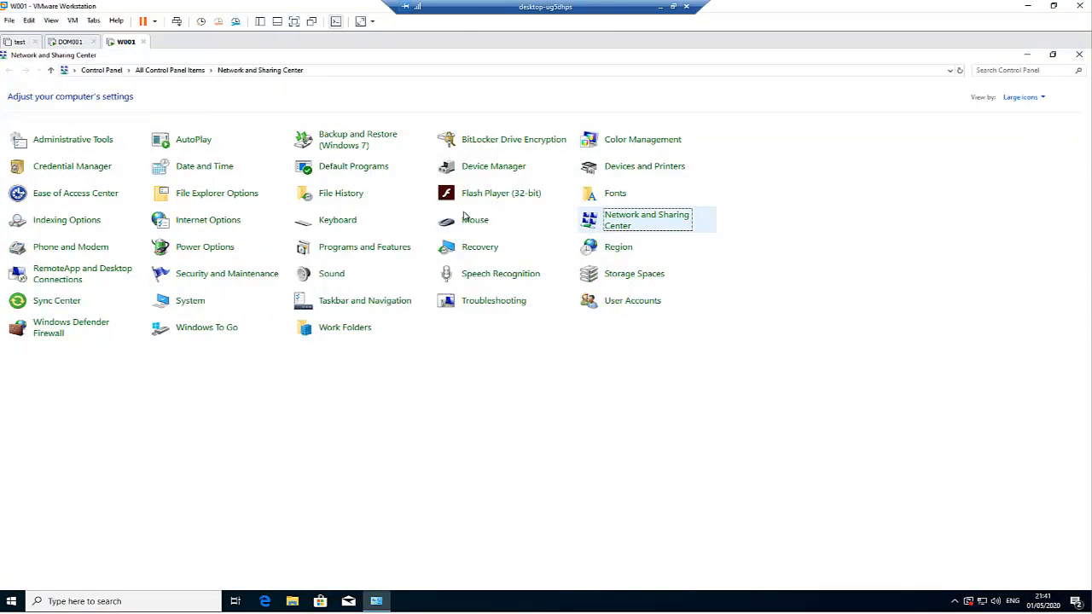
{"action": "left_click", "coordinate": [372, 134]}
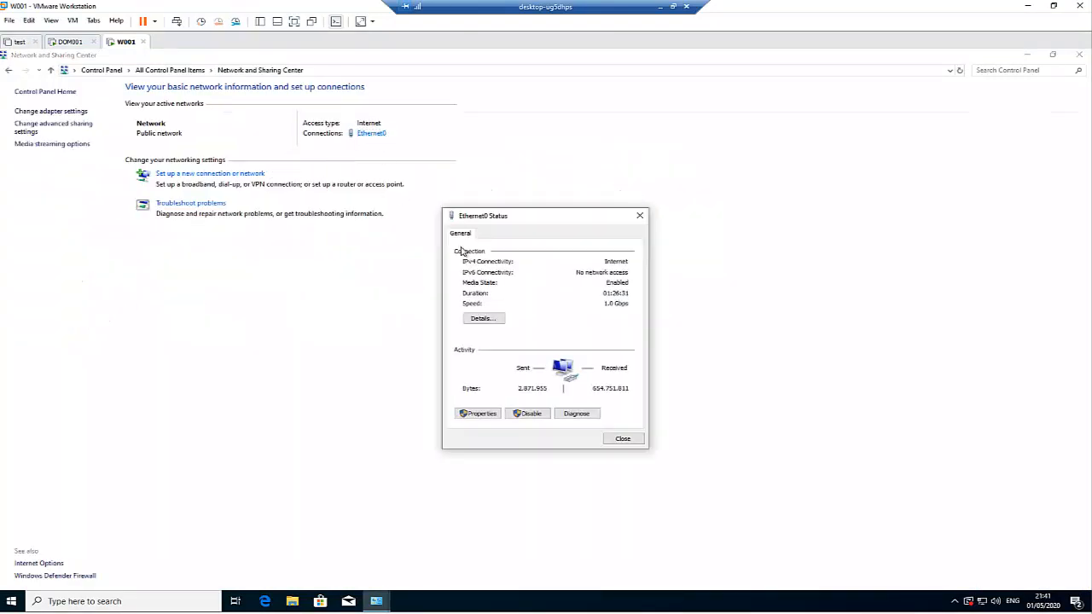
{"action": "left_click", "coordinate": [481, 414]}
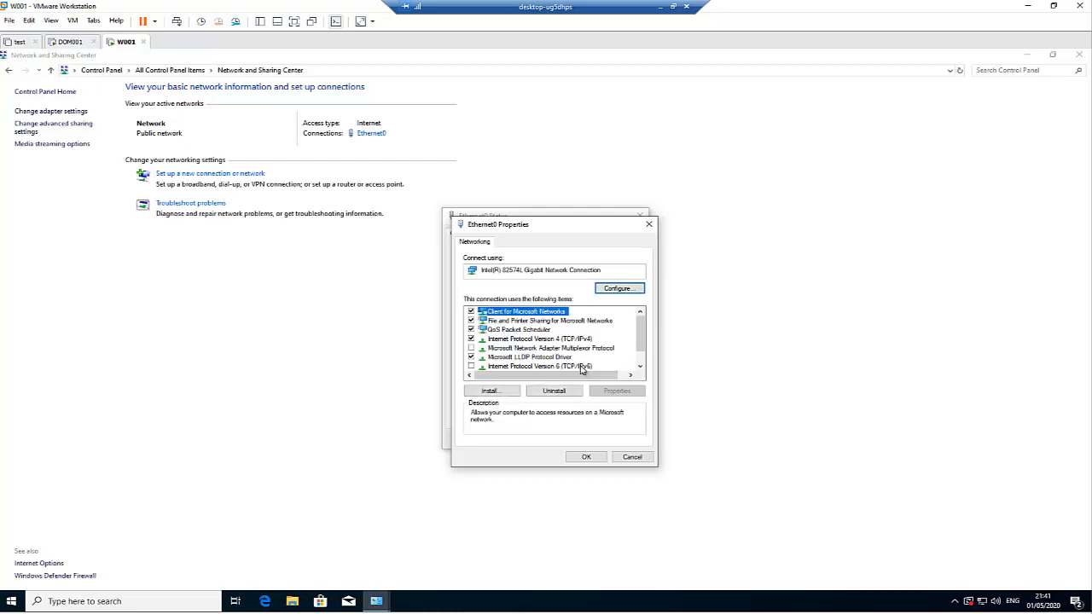
{"action": "left_click", "coordinate": [565, 340]}
{"action": "left_click", "coordinate": [617, 391]}
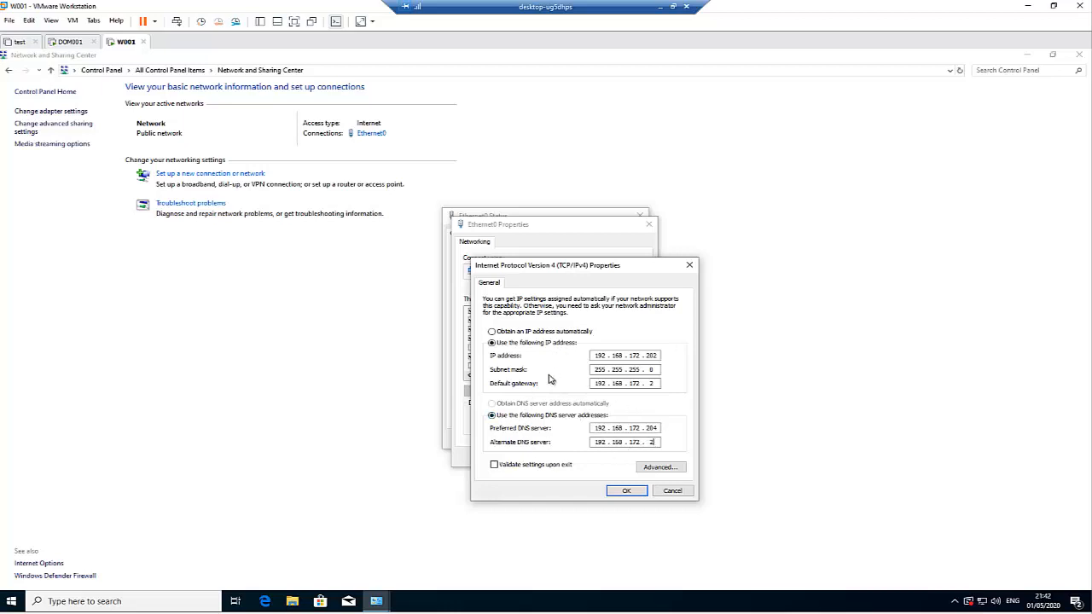
{"action": "left_click", "coordinate": [689, 265]}
{"action": "left_click", "coordinate": [631, 457]}
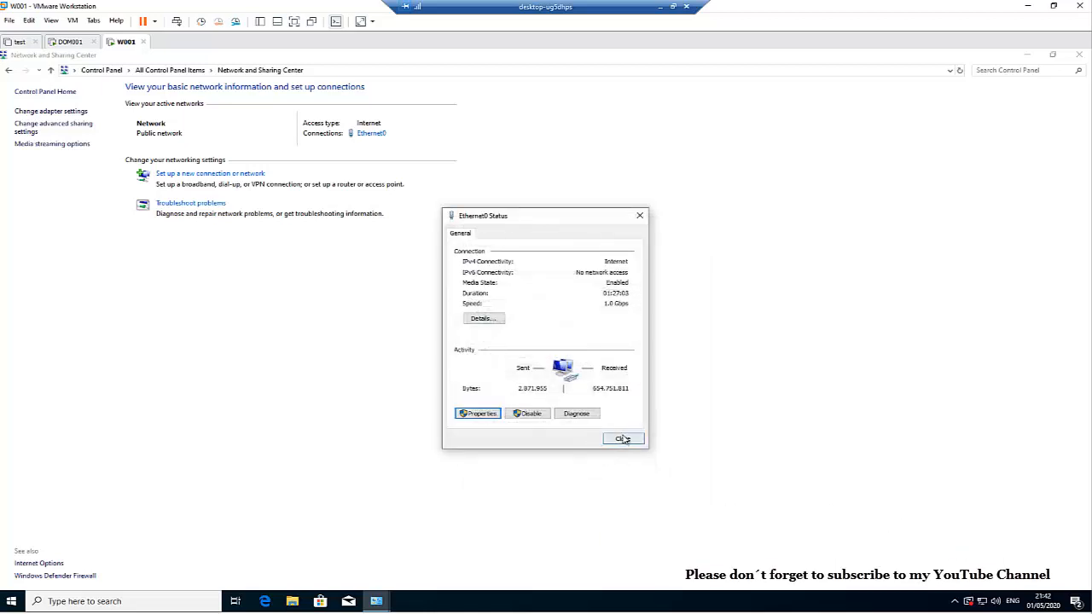
{"action": "left_click", "coordinate": [624, 439]}
{"action": "left_click", "coordinate": [70, 43]}
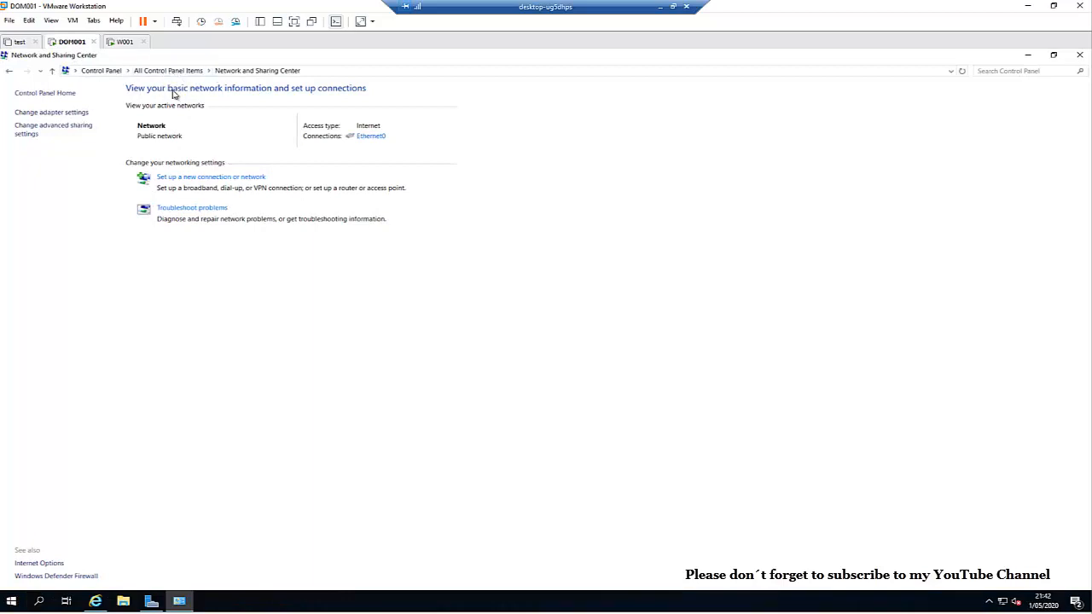
Step: From Local Server, change the computer name to DOM001 and restart the server now
{"action": "left_click", "coordinate": [151, 602]}
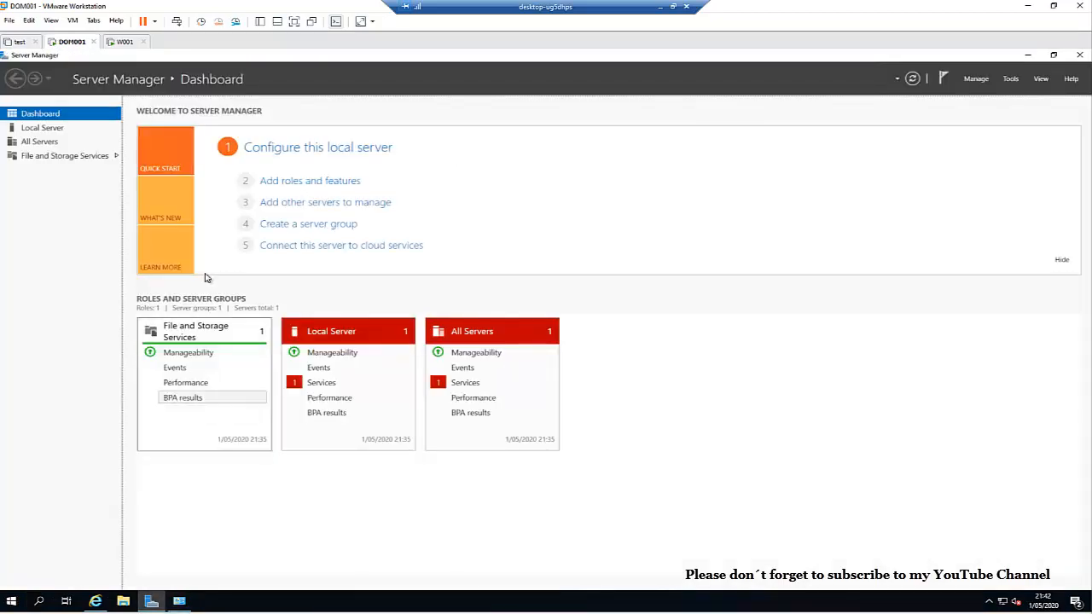
{"action": "left_click", "coordinate": [51, 128]}
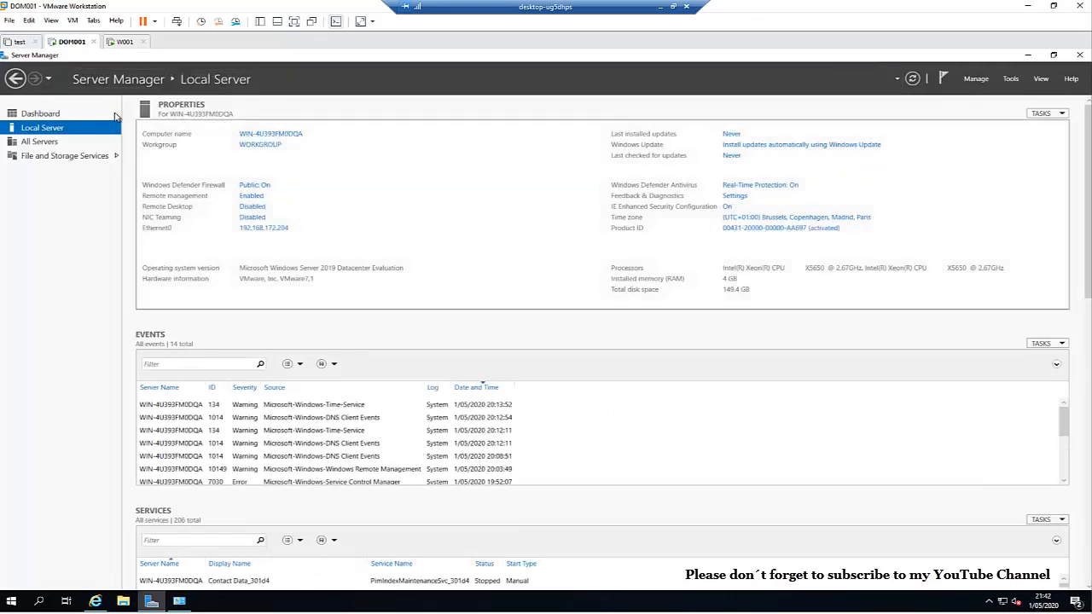
{"action": "left_click", "coordinate": [271, 136]}
{"action": "left_click", "coordinate": [252, 219]}
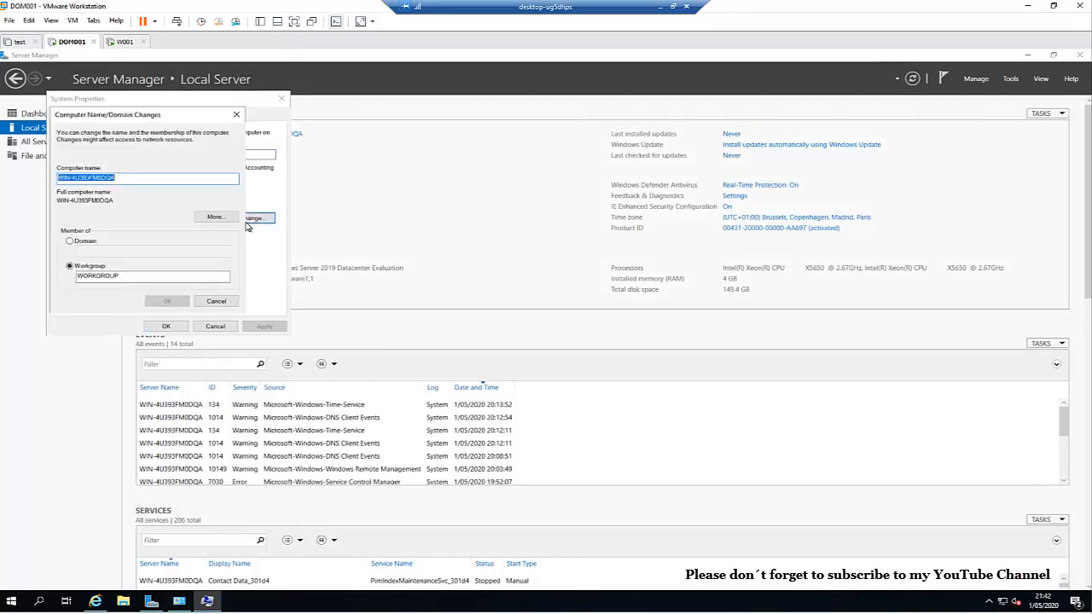
{"action": "type", "text": "DOM001"}
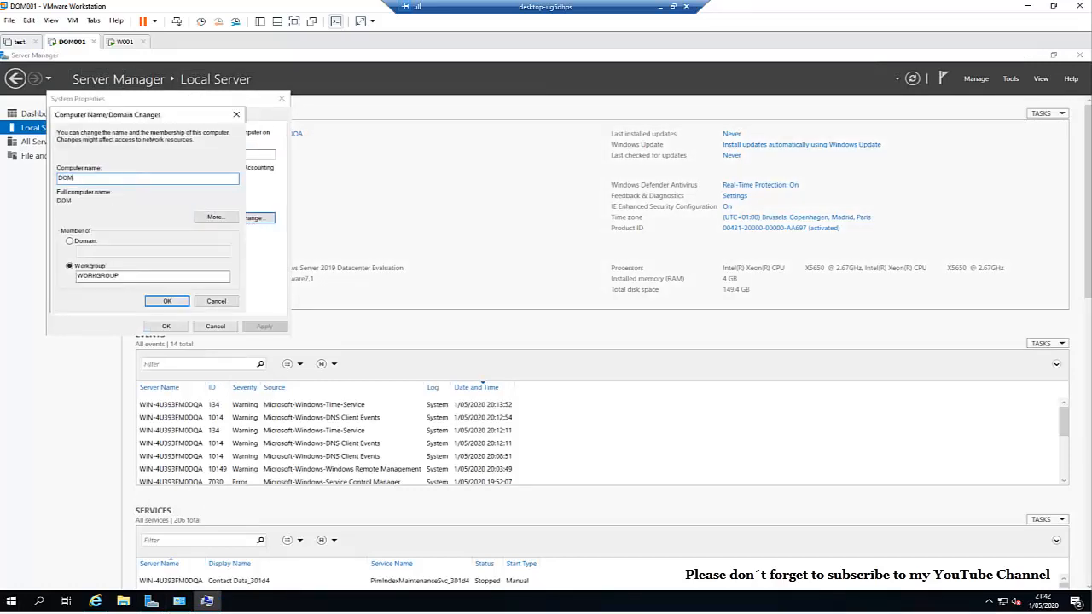
{"action": "left_click", "coordinate": [166, 301]}
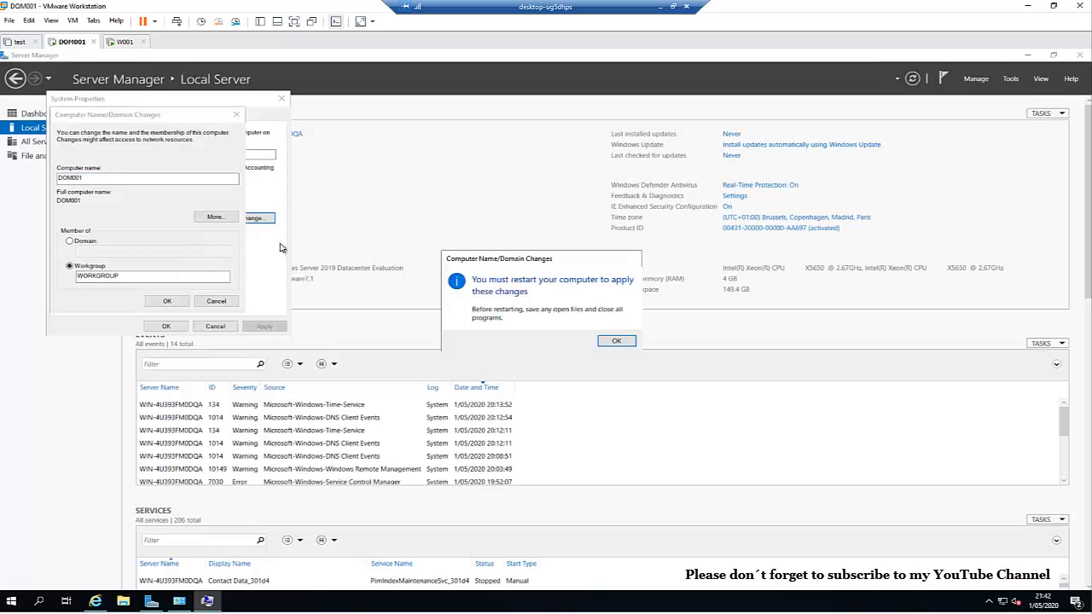
{"action": "left_click", "coordinate": [612, 343]}
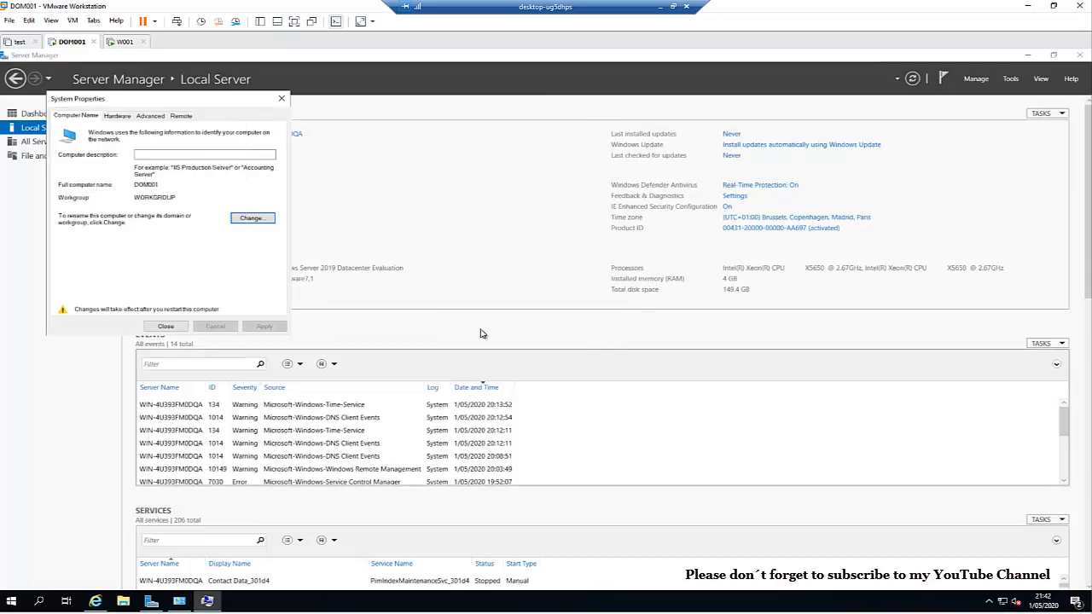
{"action": "left_click", "coordinate": [169, 326]}
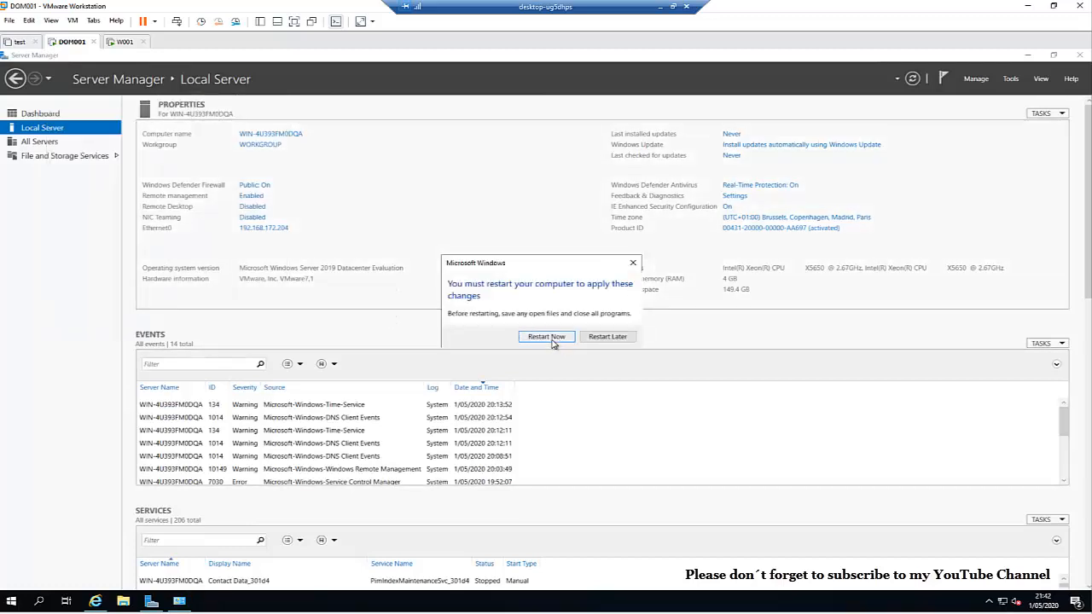
{"action": "left_click", "coordinate": [546, 337]}
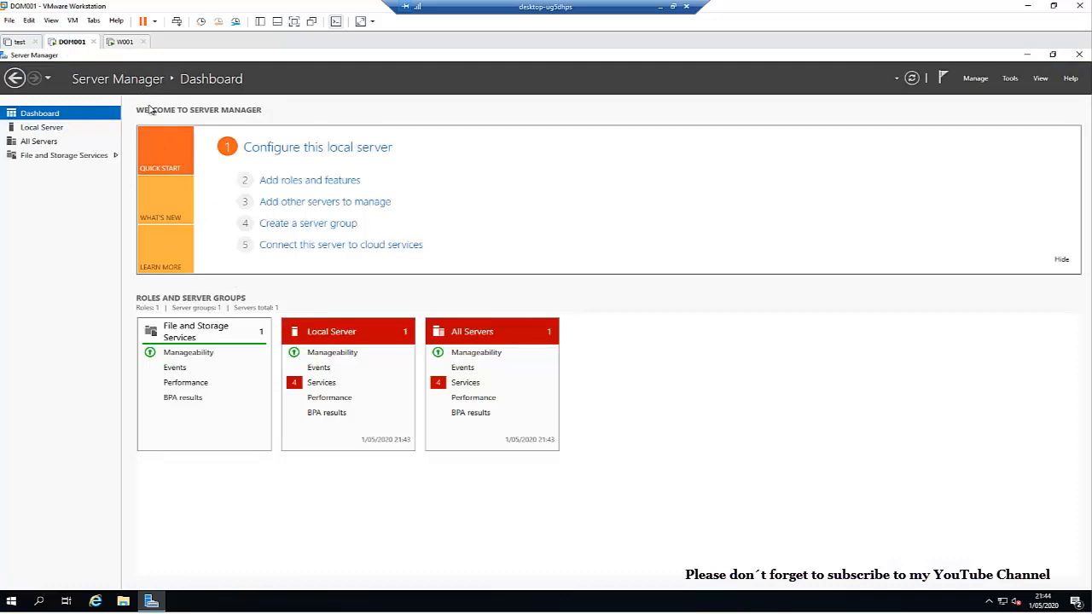
Step: Run Add Roles and Features on DOM001, selecting Active Directory Domain Services plus its management features
{"action": "left_click", "coordinate": [43, 127]}
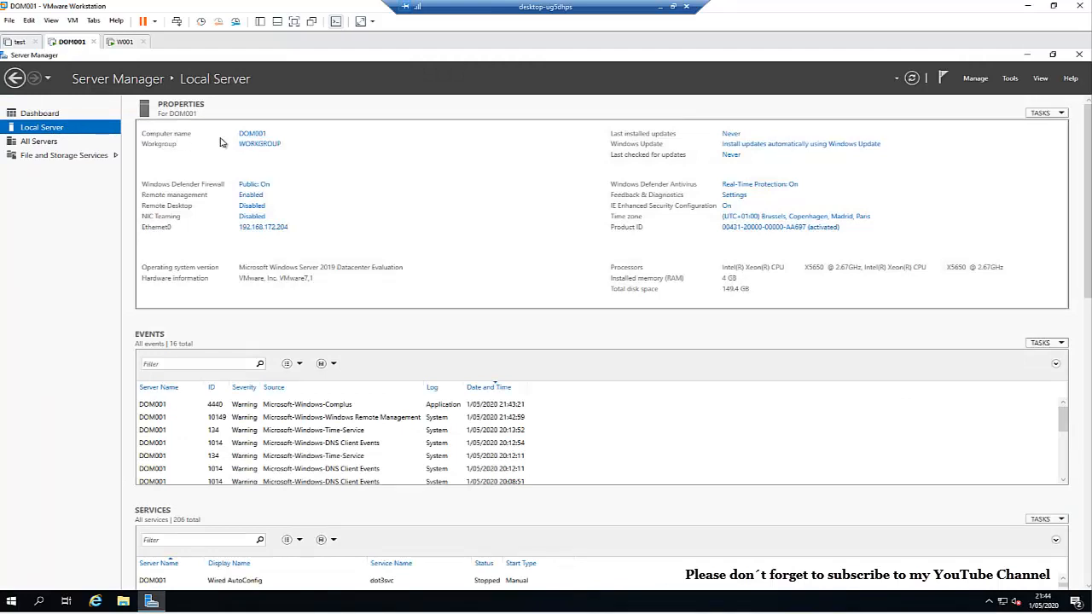
{"action": "left_click", "coordinate": [36, 113]}
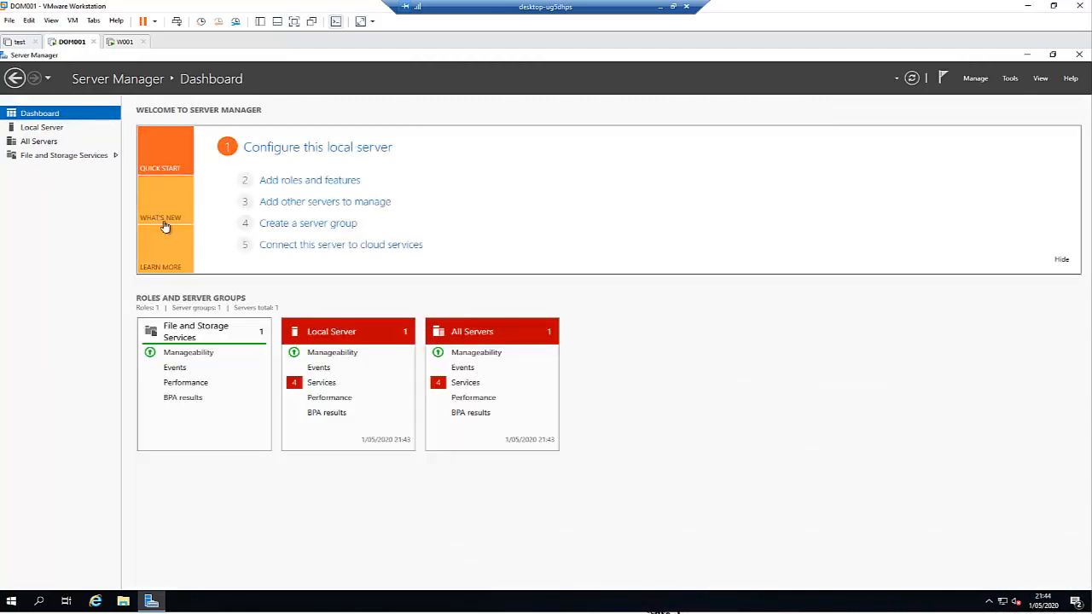
{"action": "left_click", "coordinate": [314, 181]}
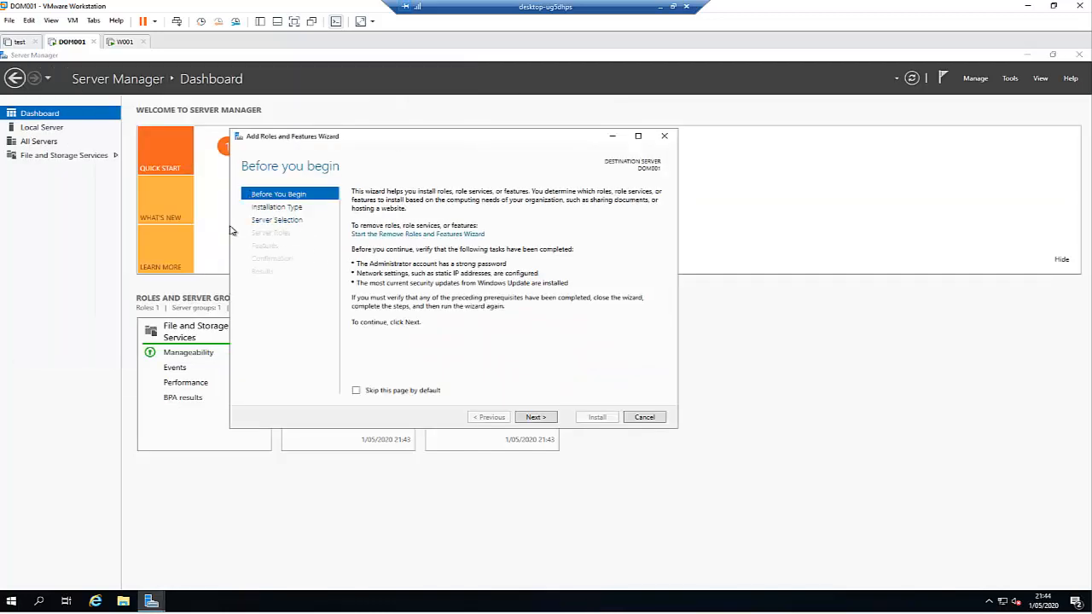
{"action": "left_click", "coordinate": [536, 417]}
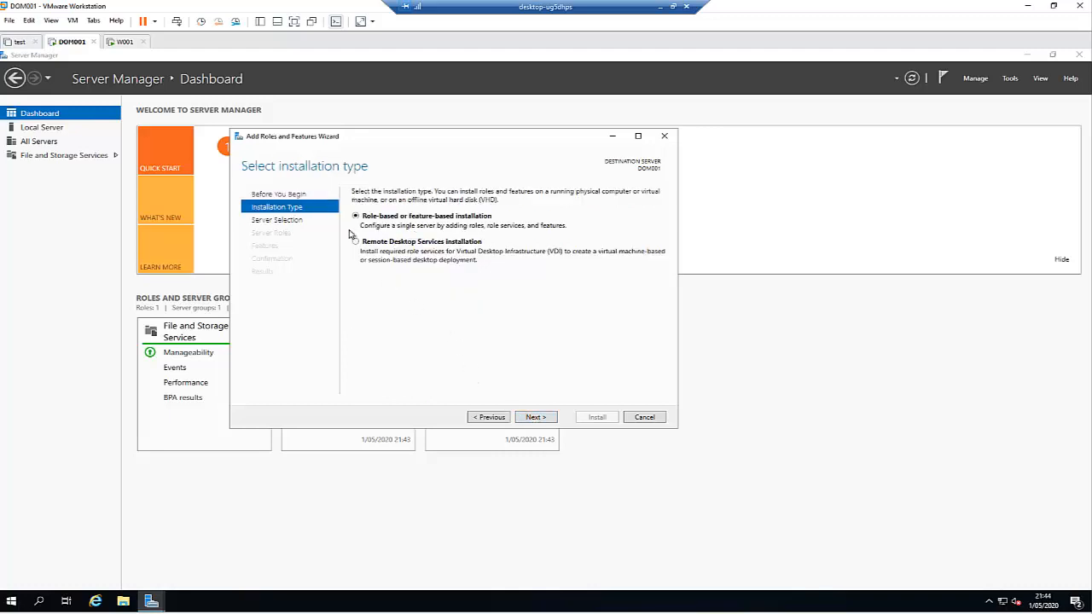
{"action": "left_click", "coordinate": [535, 418]}
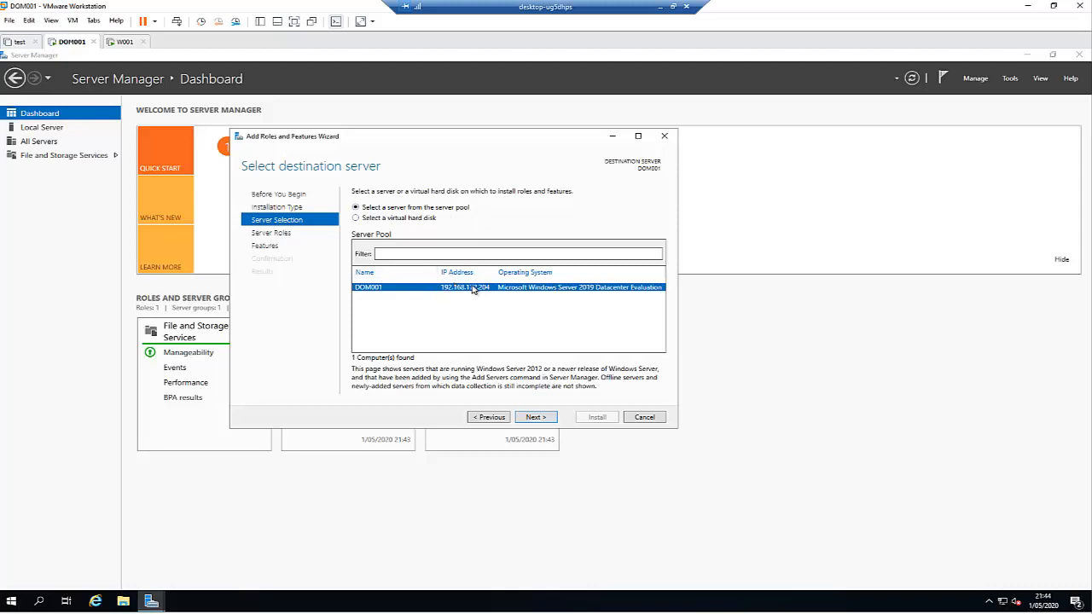
{"action": "left_click", "coordinate": [527, 418]}
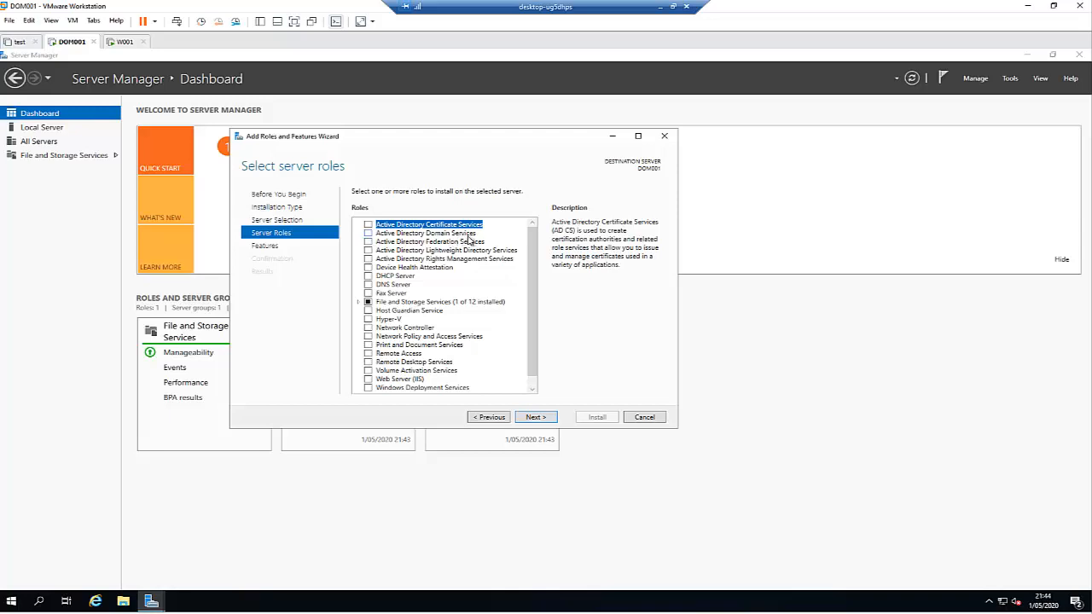
{"action": "left_click", "coordinate": [368, 234]}
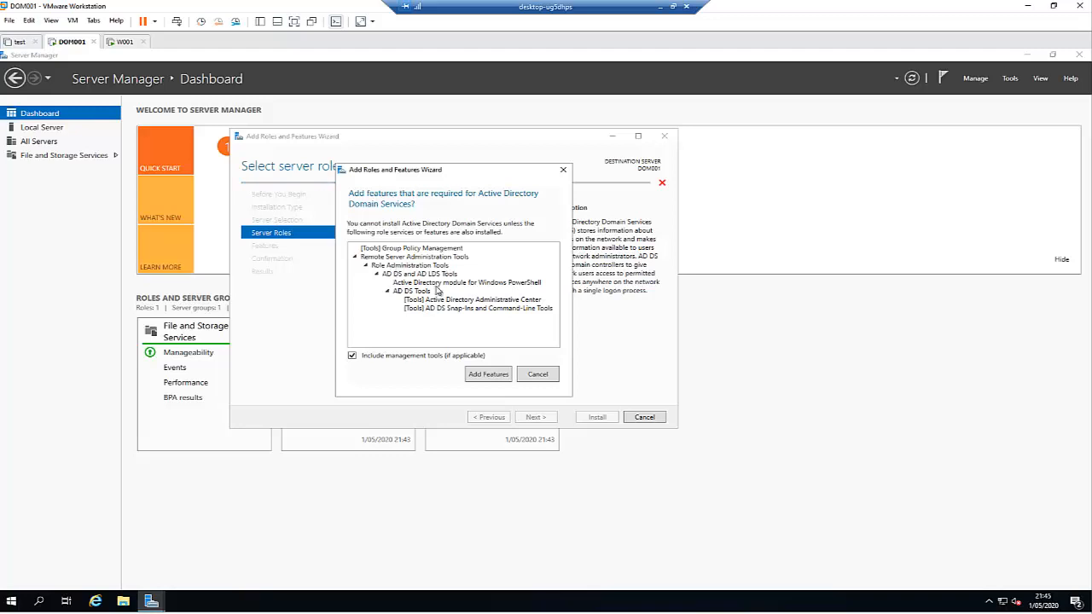
{"action": "left_click", "coordinate": [487, 377]}
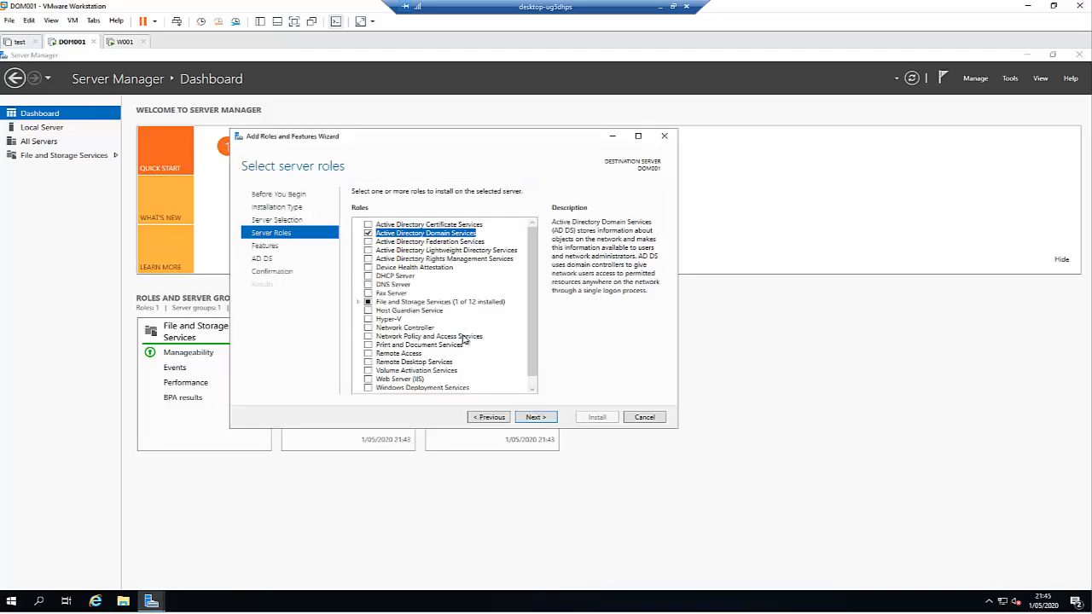
{"action": "left_click", "coordinate": [534, 418]}
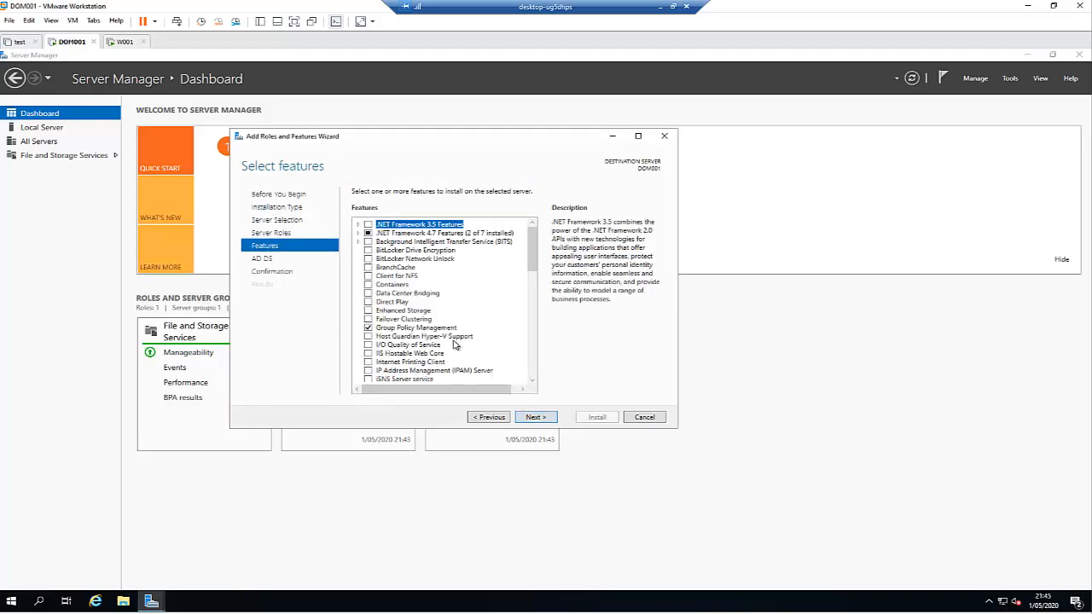
Step: Add the Group Policy Management feature and advance to the installation confirmation page
{"action": "left_click", "coordinate": [534, 418]}
{"action": "left_click", "coordinate": [488, 417]}
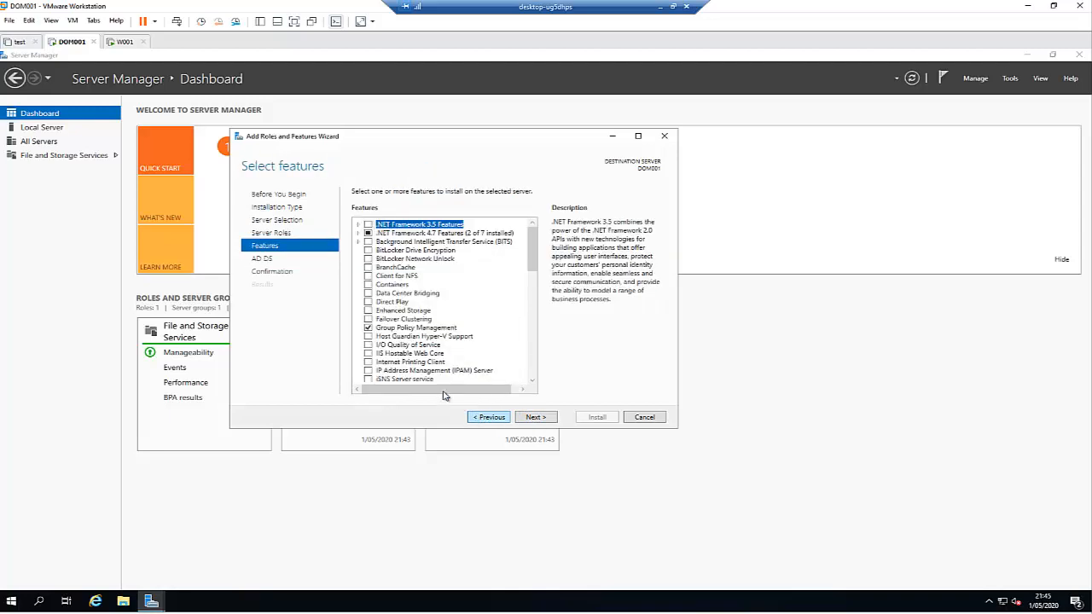
{"action": "left_click", "coordinate": [368, 328]}
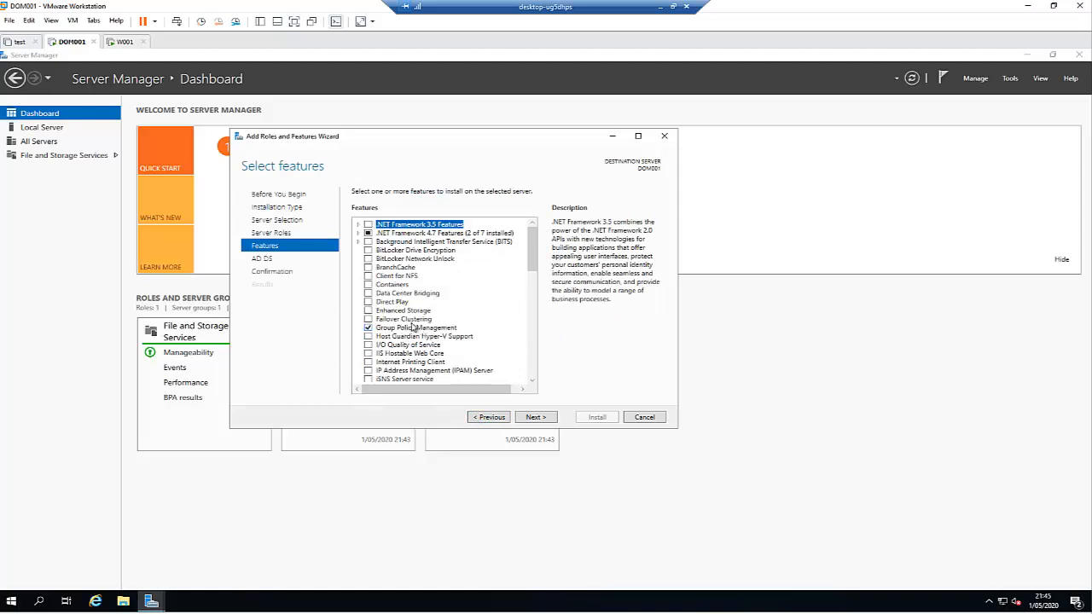
{"action": "scroll", "coordinate": [494, 333], "scroll_direction": "down", "scroll_amount": 7}
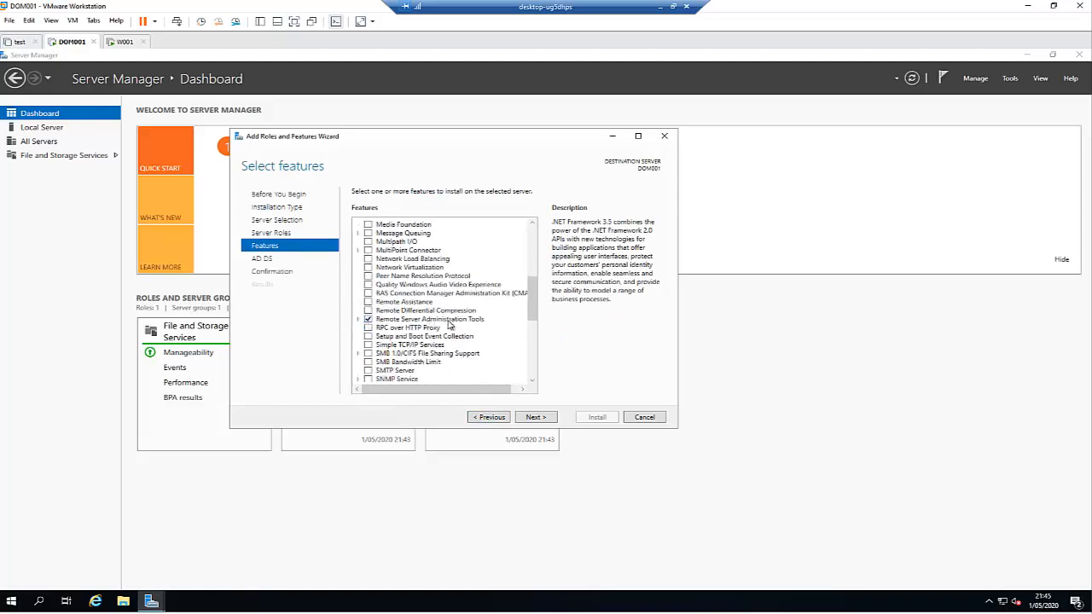
{"action": "scroll", "coordinate": [457, 324], "scroll_direction": "down", "scroll_amount": 6}
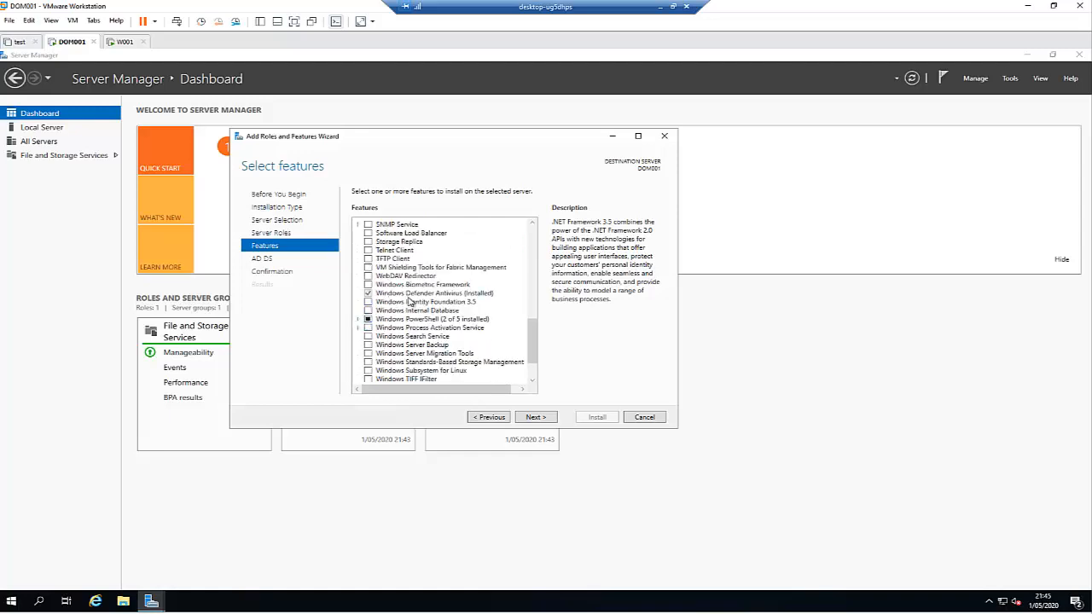
{"action": "scroll", "coordinate": [448, 320], "scroll_direction": "down", "scroll_amount": 2}
{"action": "left_click", "coordinate": [359, 276]}
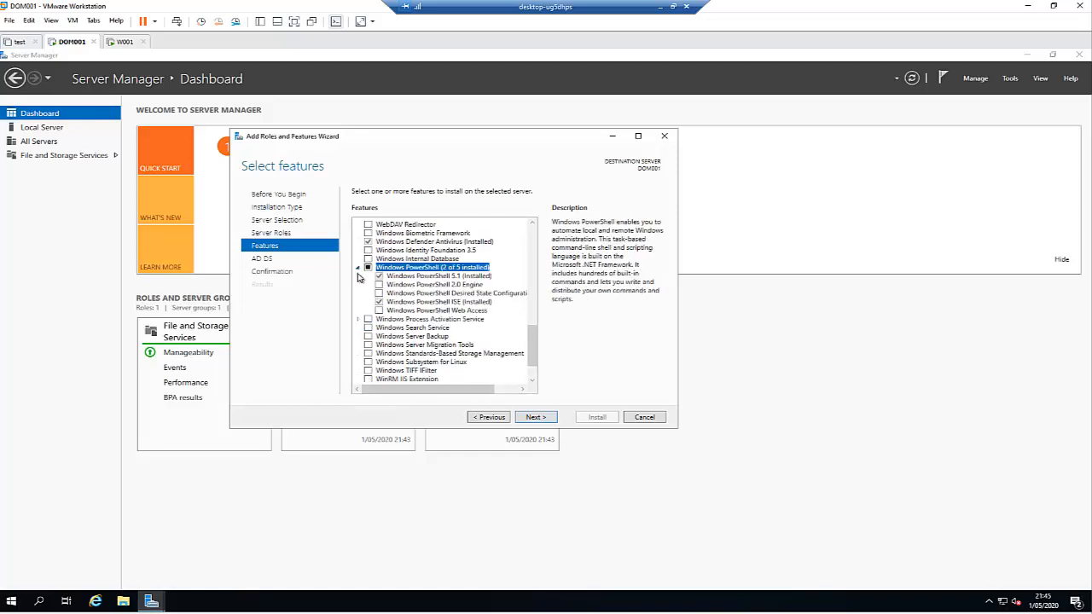
{"action": "scroll", "coordinate": [405, 295], "scroll_direction": "down", "scroll_amount": 1}
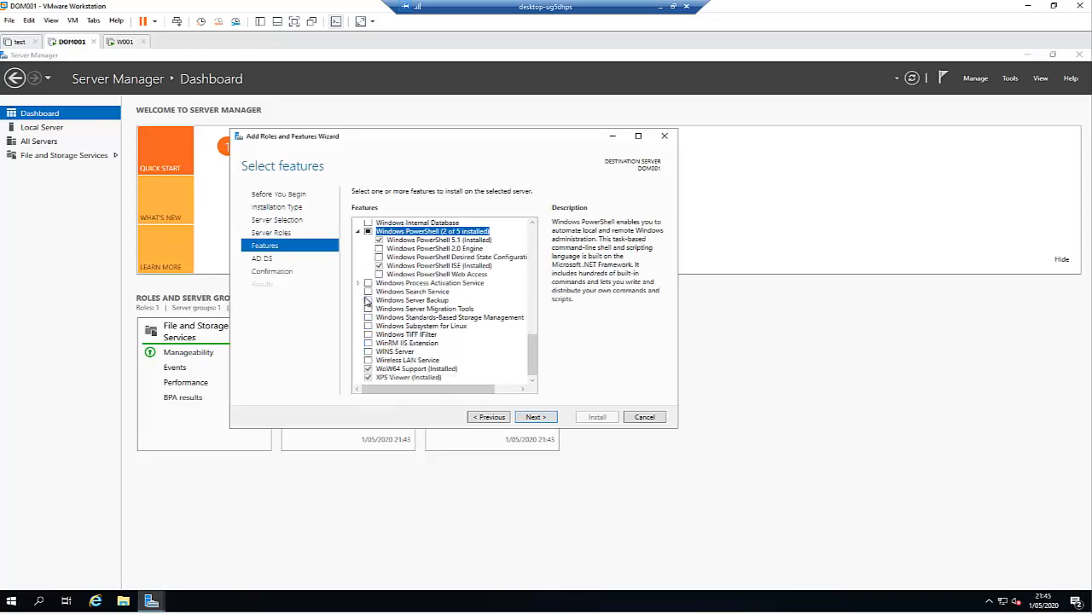
{"action": "left_click", "coordinate": [536, 417]}
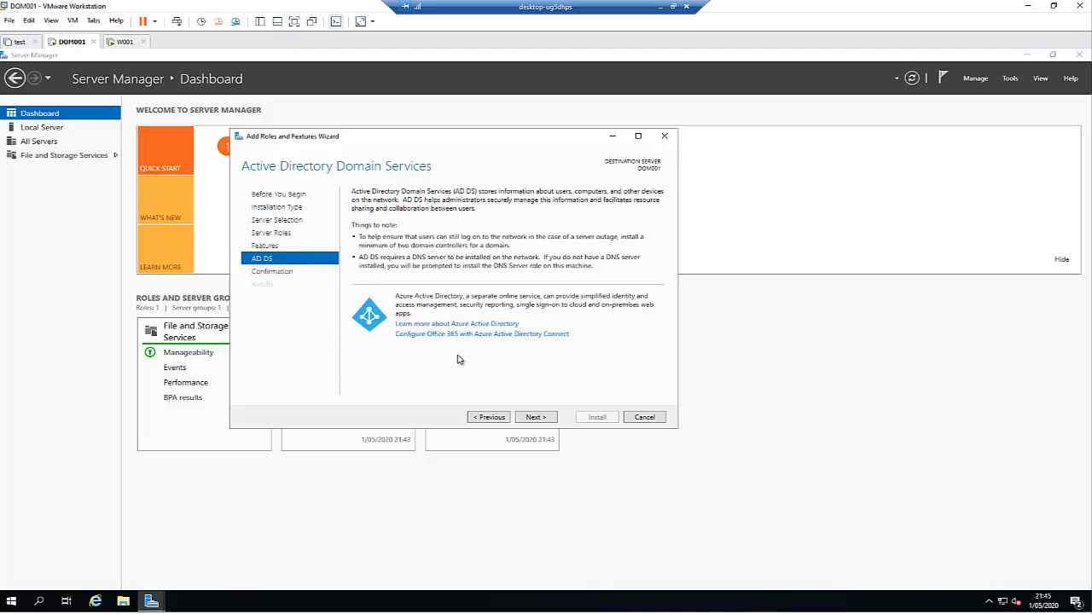
{"action": "left_click", "coordinate": [535, 418]}
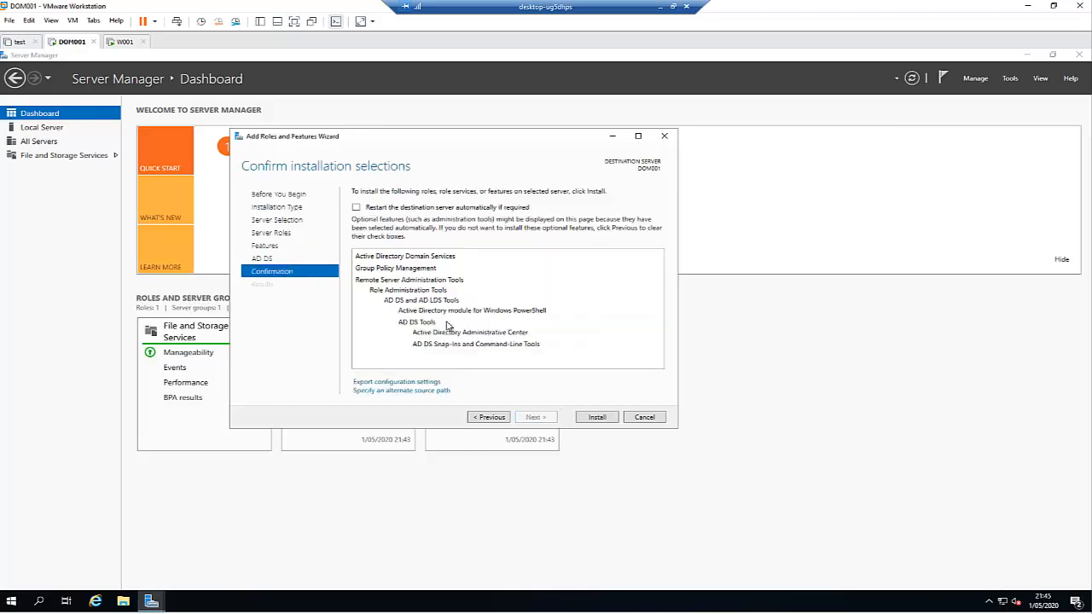
Step: Allow automatic restart, install AD DS, and close the wizard once it succeeds
{"action": "left_click", "coordinate": [356, 208]}
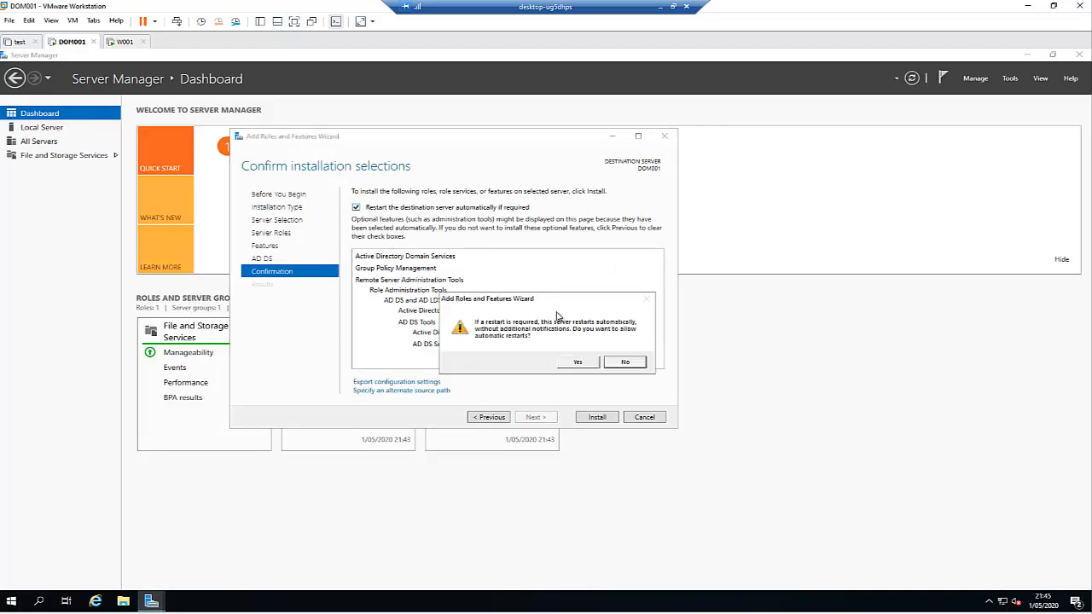
{"action": "left_click", "coordinate": [577, 364]}
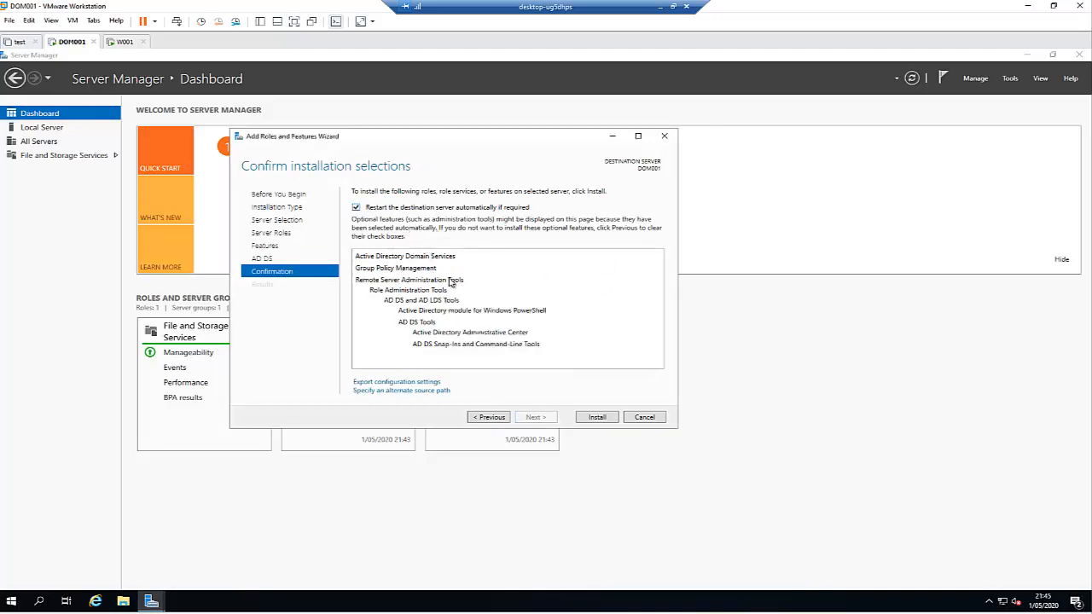
{"action": "left_click", "coordinate": [597, 418]}
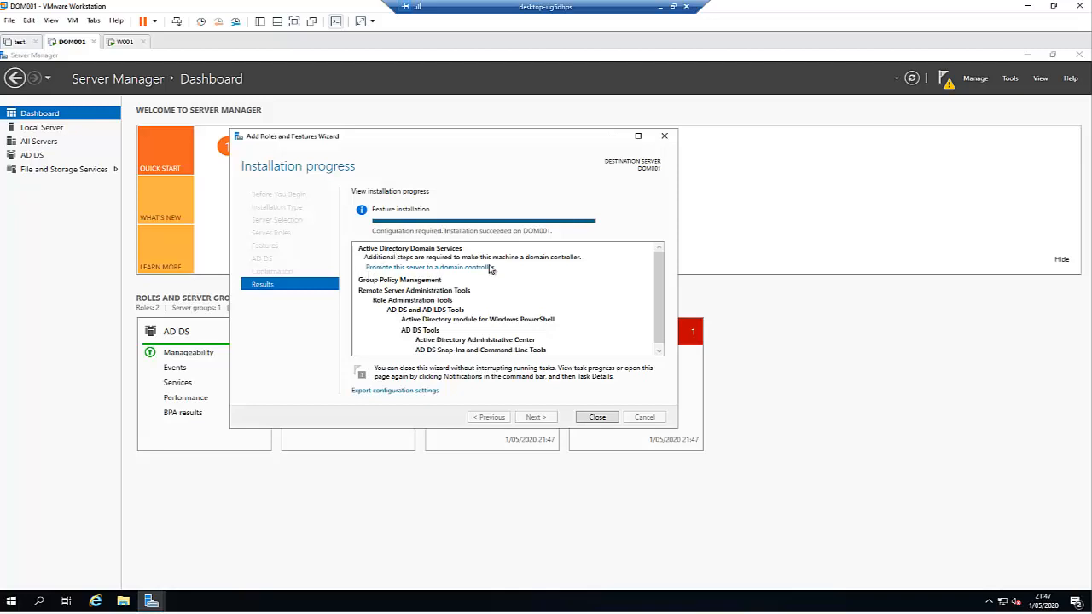
{"action": "left_click", "coordinate": [597, 418]}
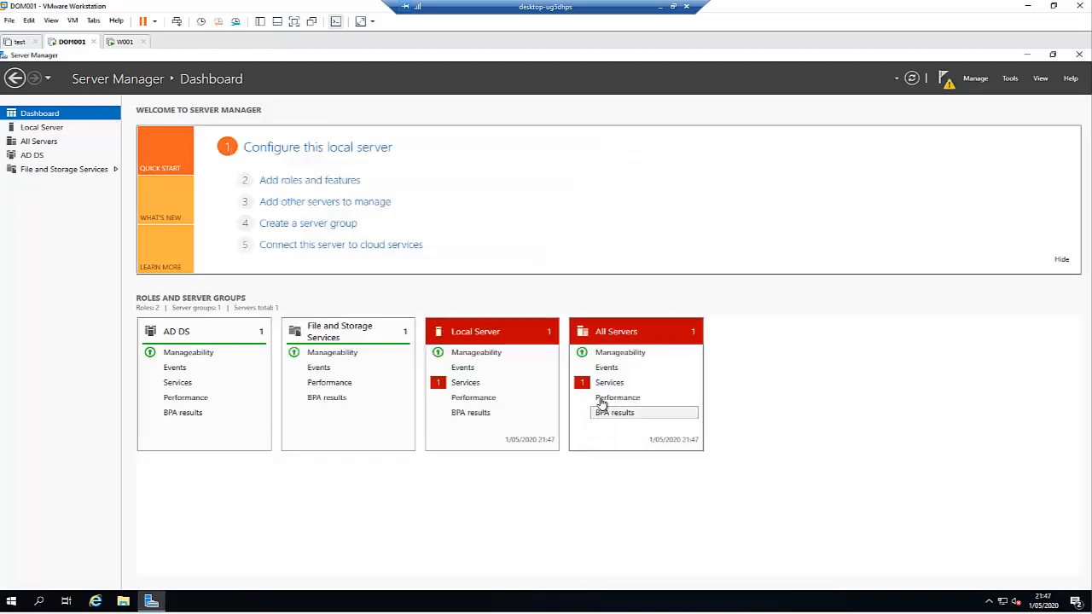
Step: Promote the server to a domain controller with a new forest rooted at Kejocomputers.com
{"action": "left_click", "coordinate": [947, 79]}
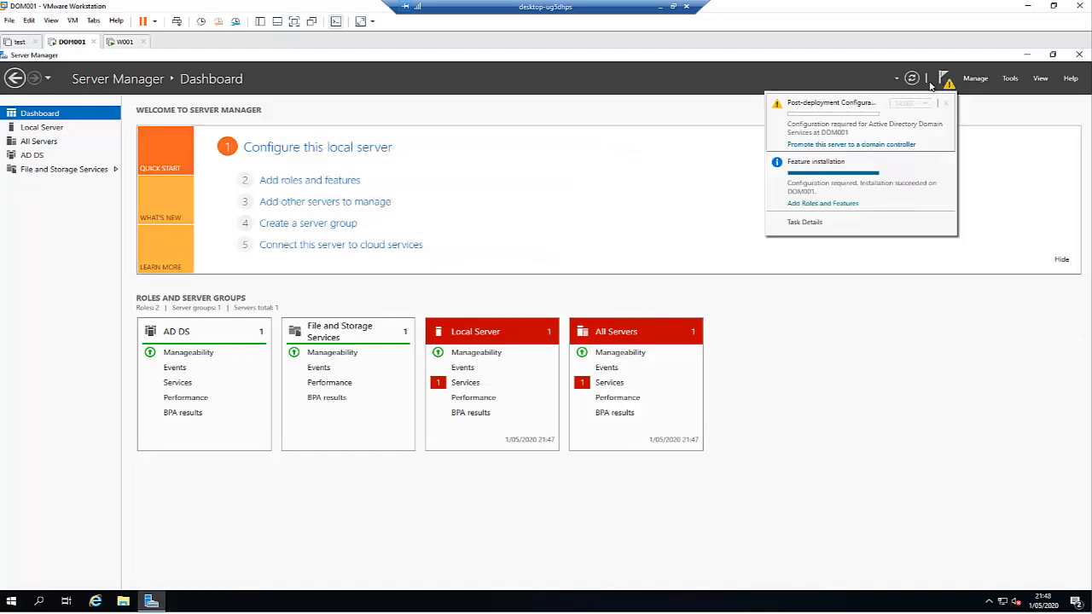
{"action": "left_click", "coordinate": [871, 145]}
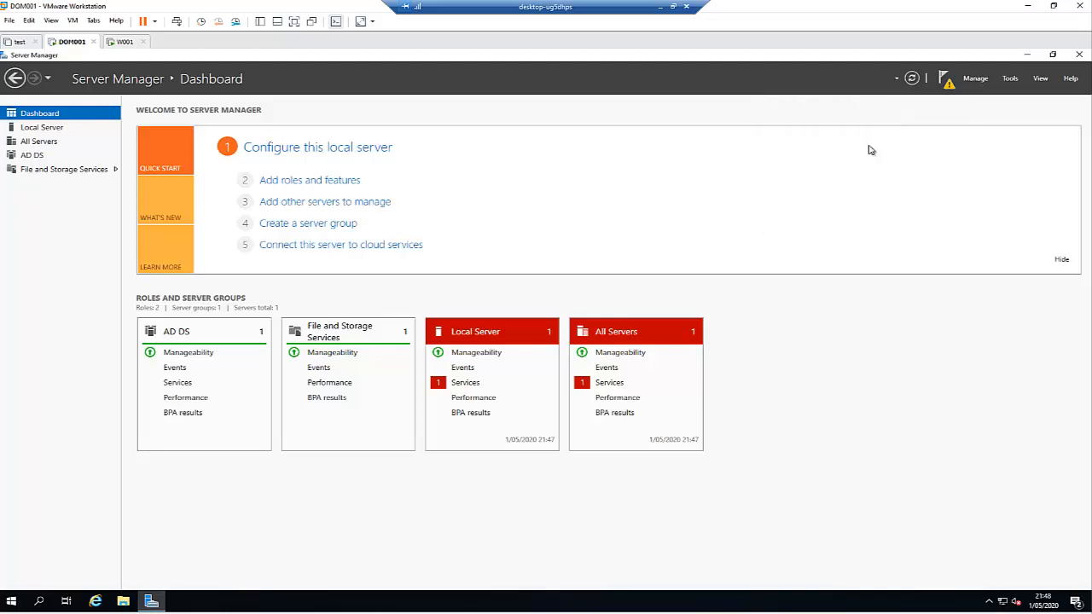
{"action": "left_click_drag", "start_coordinate": [329, 130], "coordinate": [468, 152]}
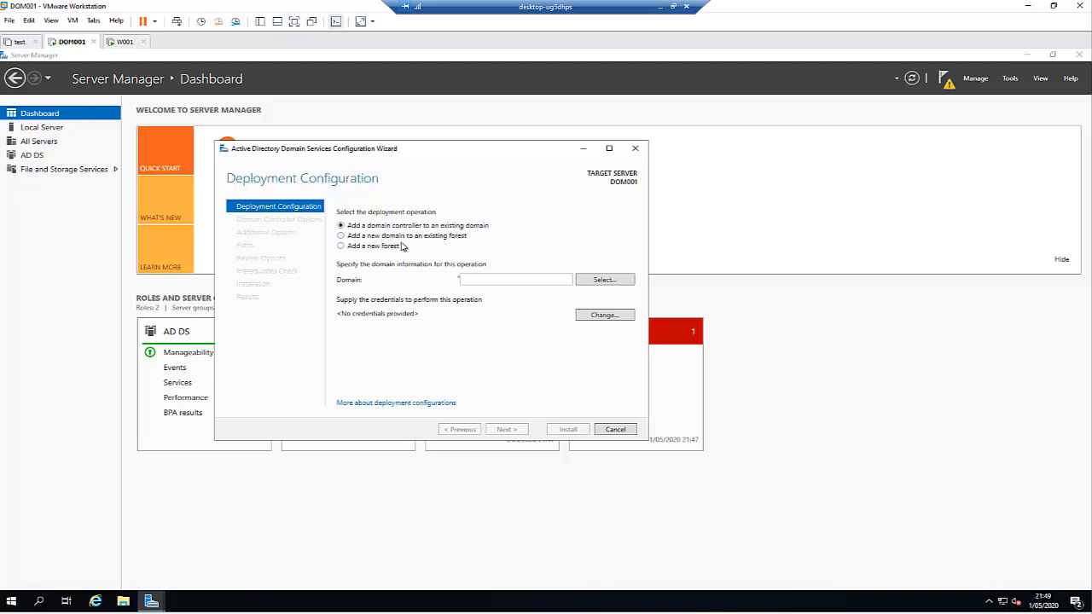
{"action": "left_click", "coordinate": [362, 246]}
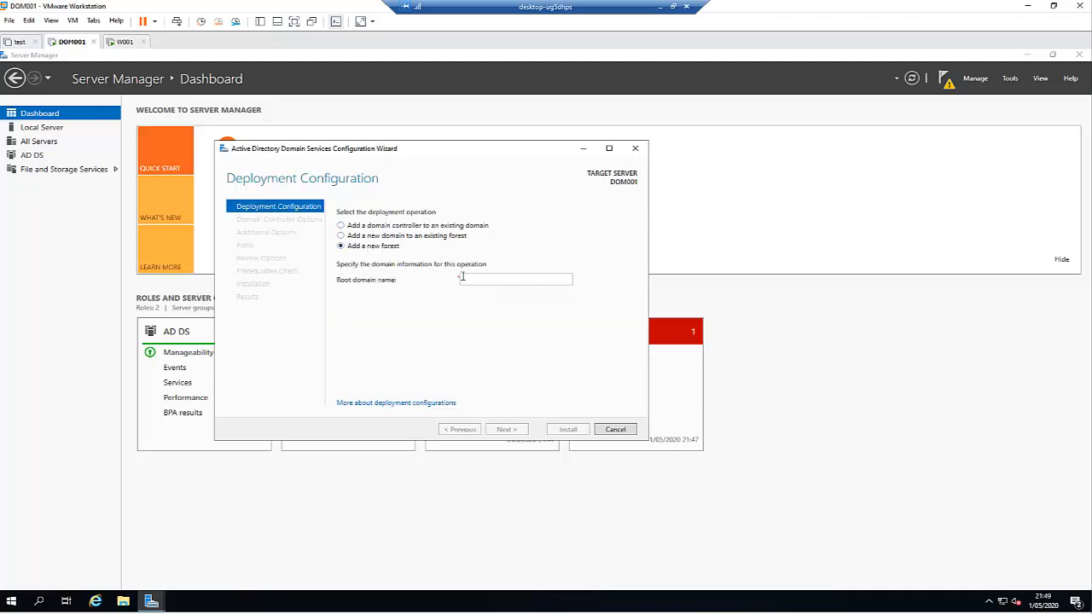
{"action": "left_click", "coordinate": [475, 277]}
{"action": "type", "text": "Kejo"}
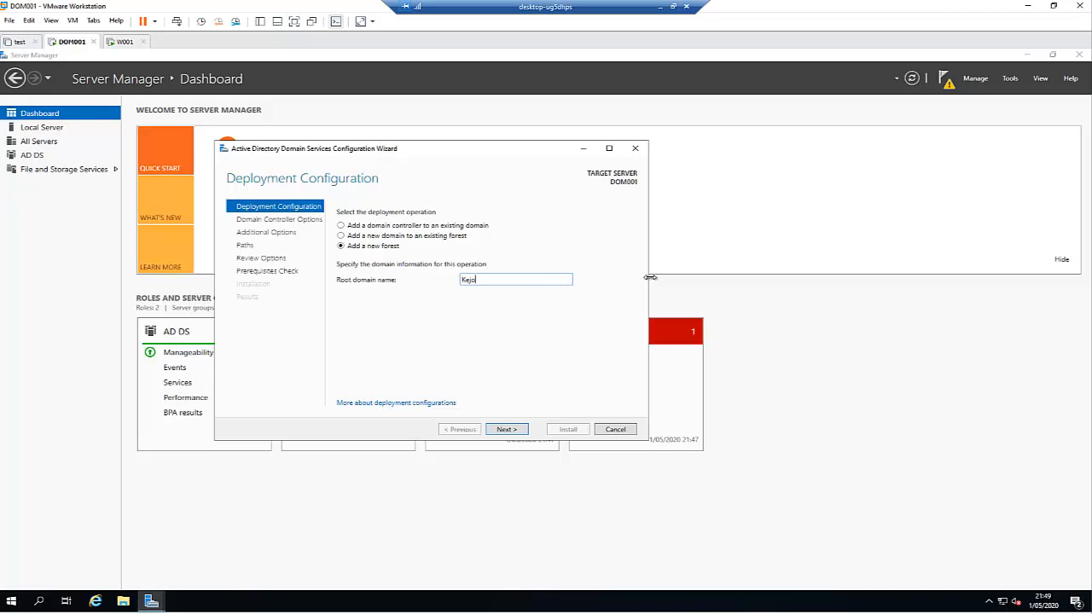
{"action": "type", "text": "computers.com"}
{"action": "left_click", "coordinate": [515, 431]}
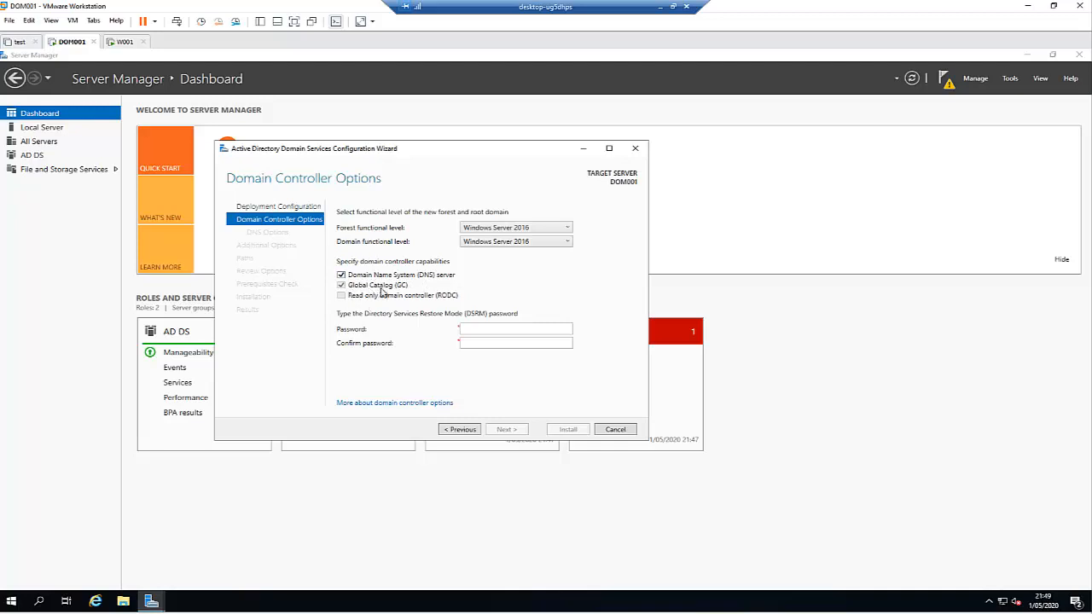
Step: Enter and confirm the Directory Services Restore Mode password
{"action": "left_click", "coordinate": [478, 329]}
{"action": "type", "text": "••••••••••"}
{"action": "key", "text": "Tab"}
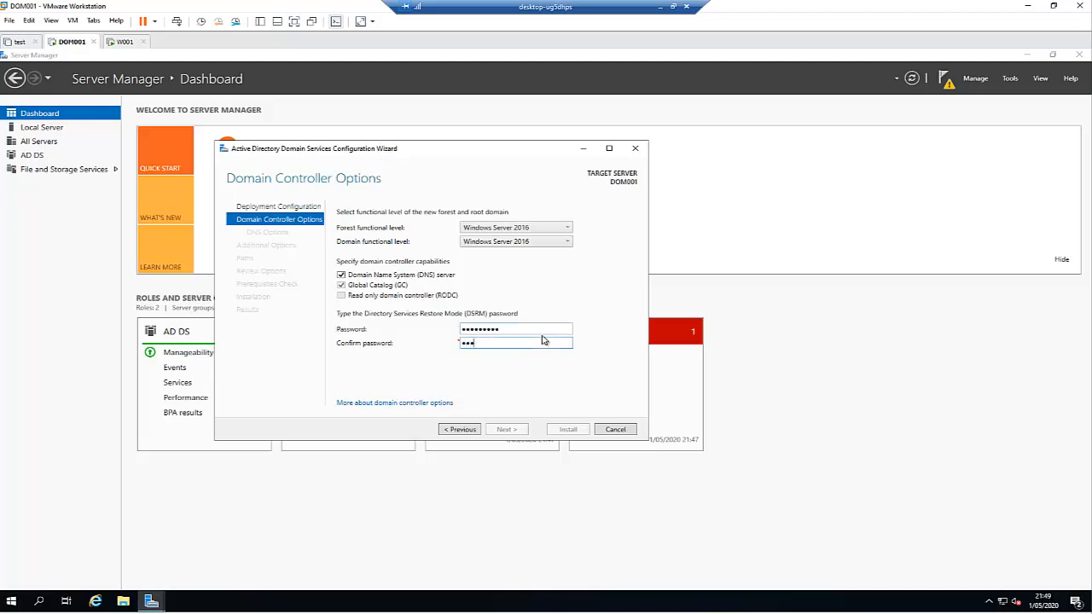
{"action": "type", "text": "••••••••••"}
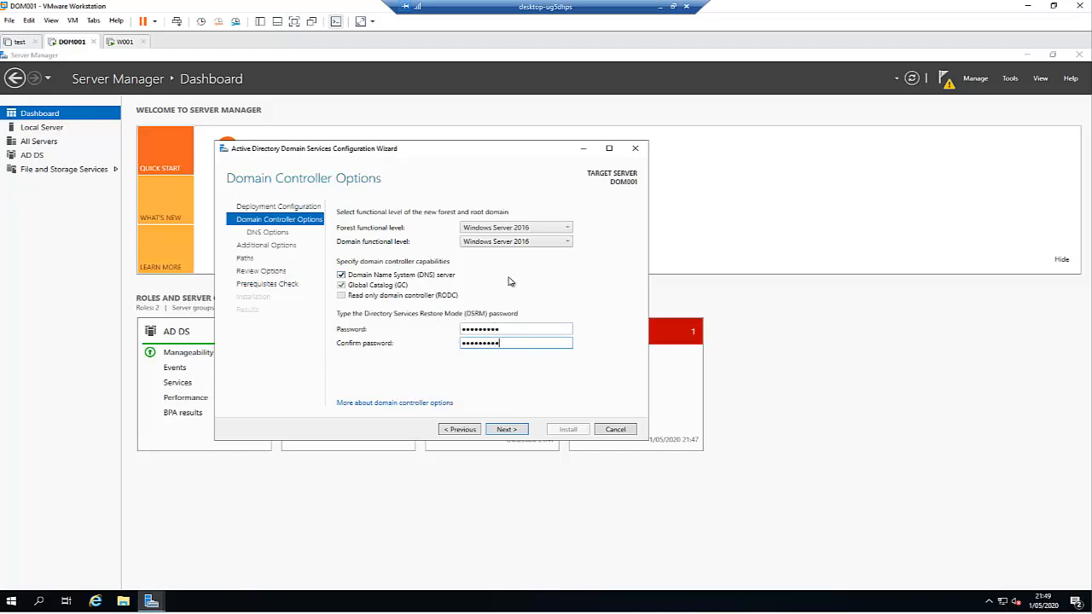
Step: Keep forest and domain functional levels at Windows Server 2016 and continue
{"action": "left_click", "coordinate": [535, 233]}
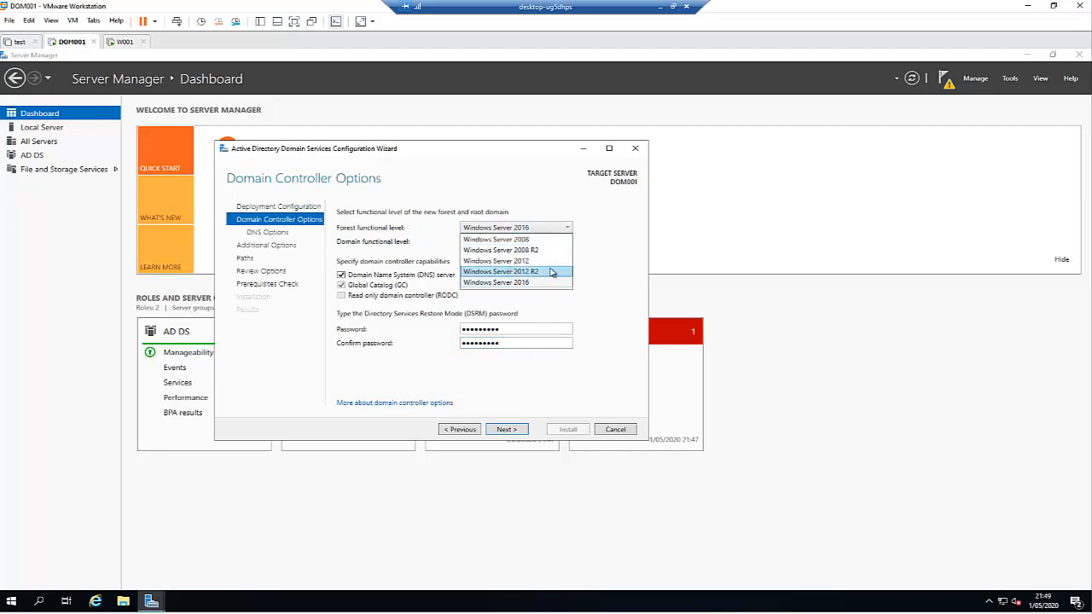
{"action": "left_click", "coordinate": [588, 214]}
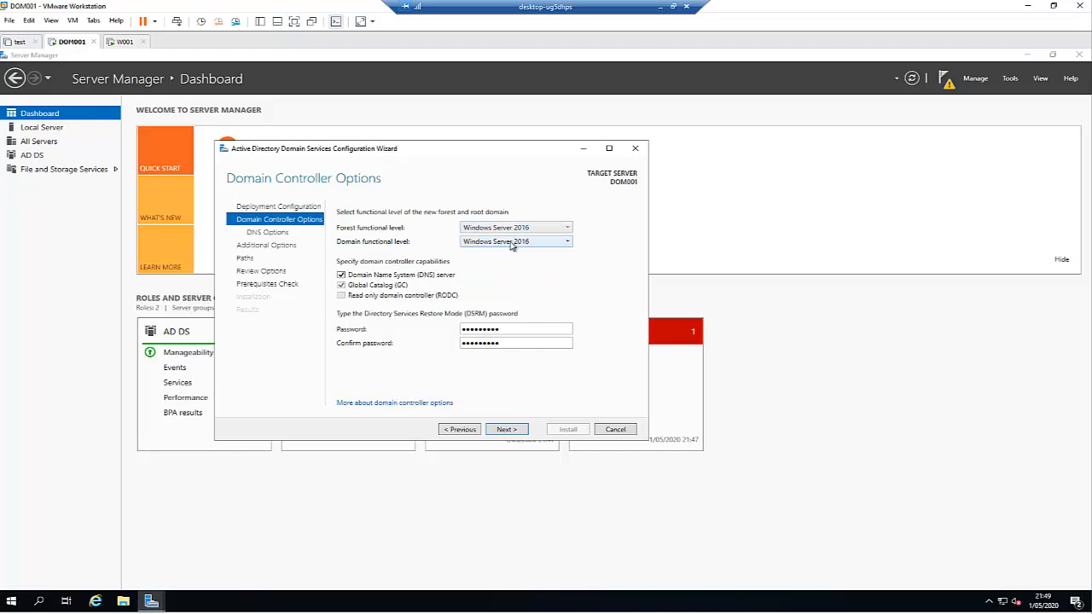
{"action": "left_click", "coordinate": [535, 243]}
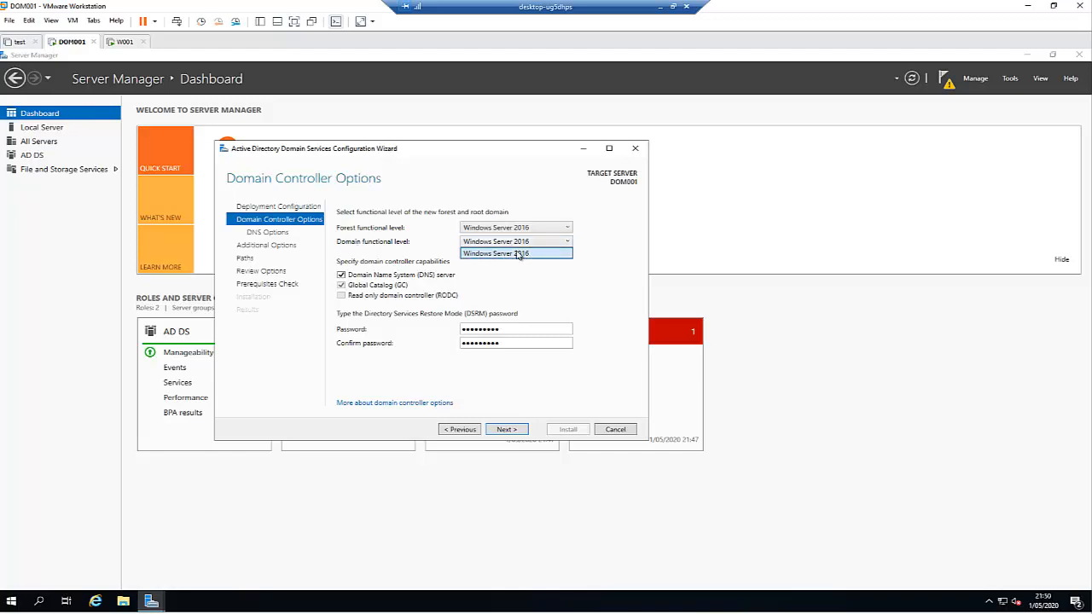
{"action": "left_click", "coordinate": [589, 253]}
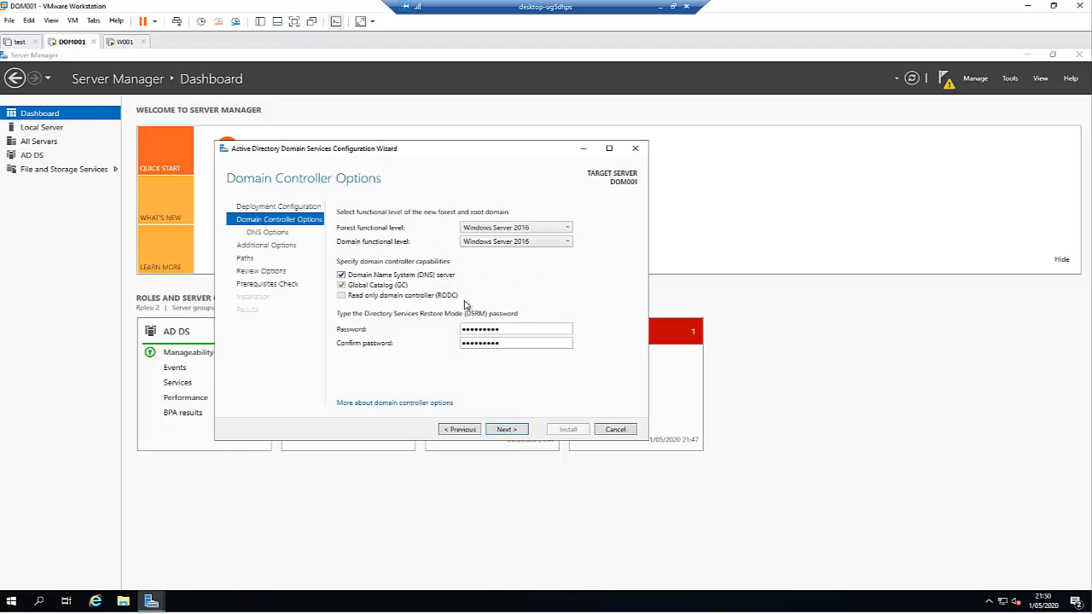
{"action": "left_click", "coordinate": [507, 431]}
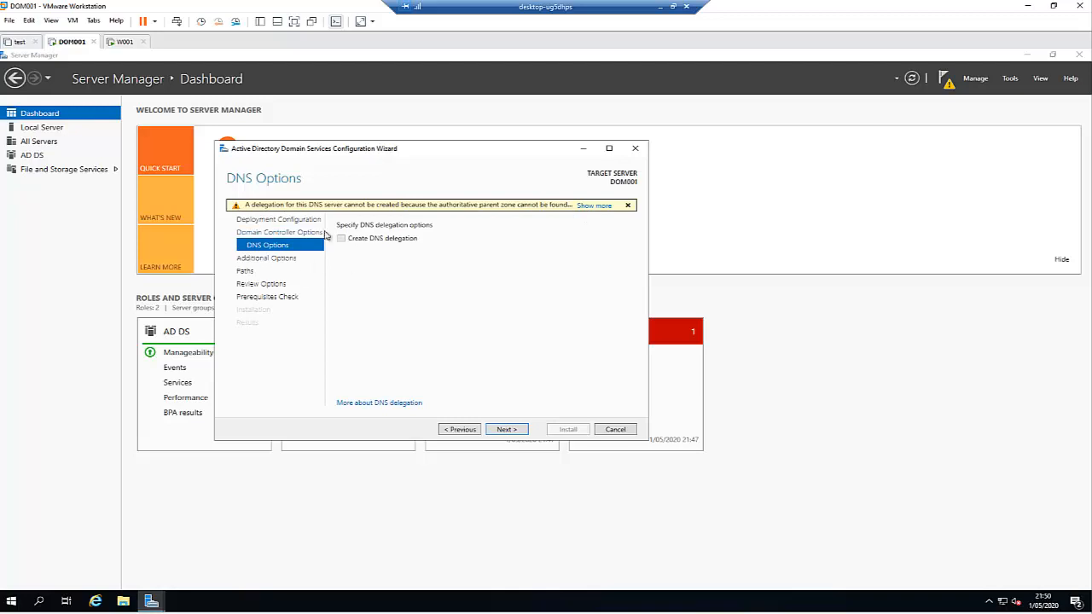
Step: Keep the NetBIOS name KEJOCOMPUTERS and the default NTDS and SYSVOL folder paths
{"action": "left_click", "coordinate": [505, 429]}
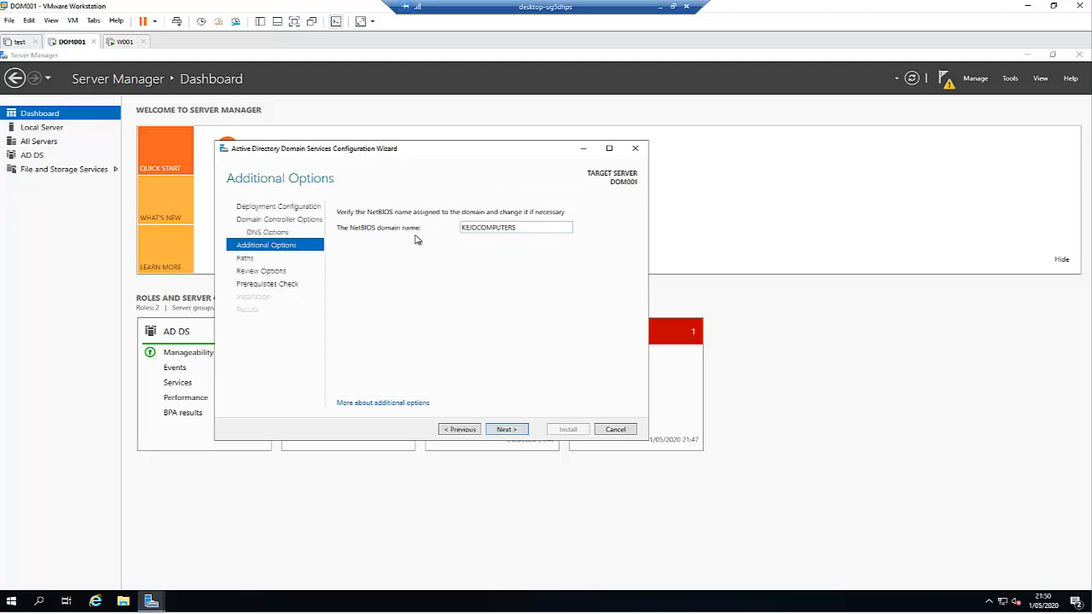
{"action": "left_click", "coordinate": [504, 431]}
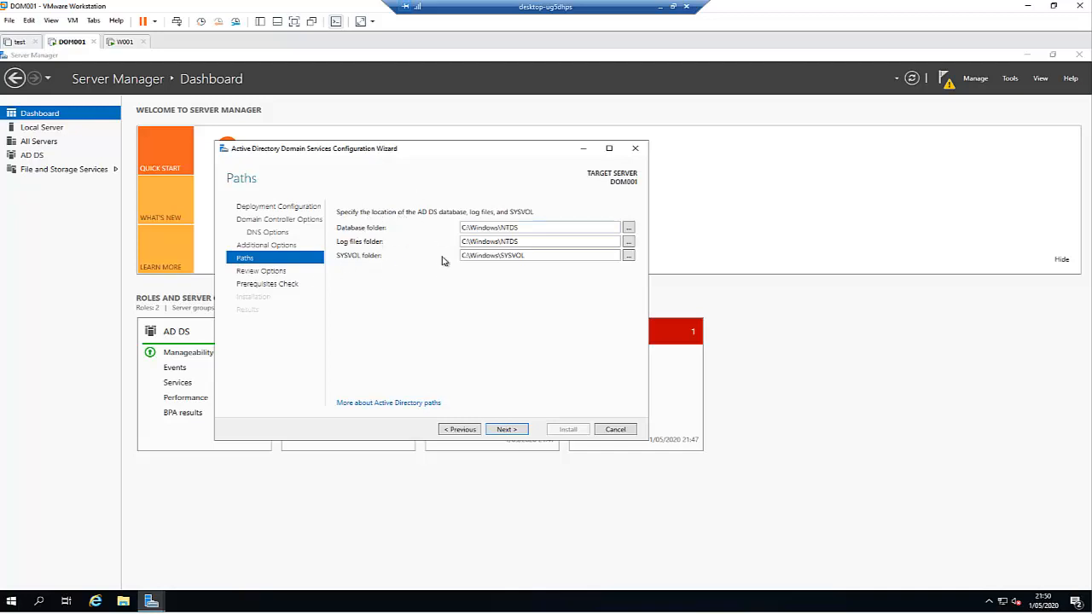
{"action": "left_click", "coordinate": [509, 430]}
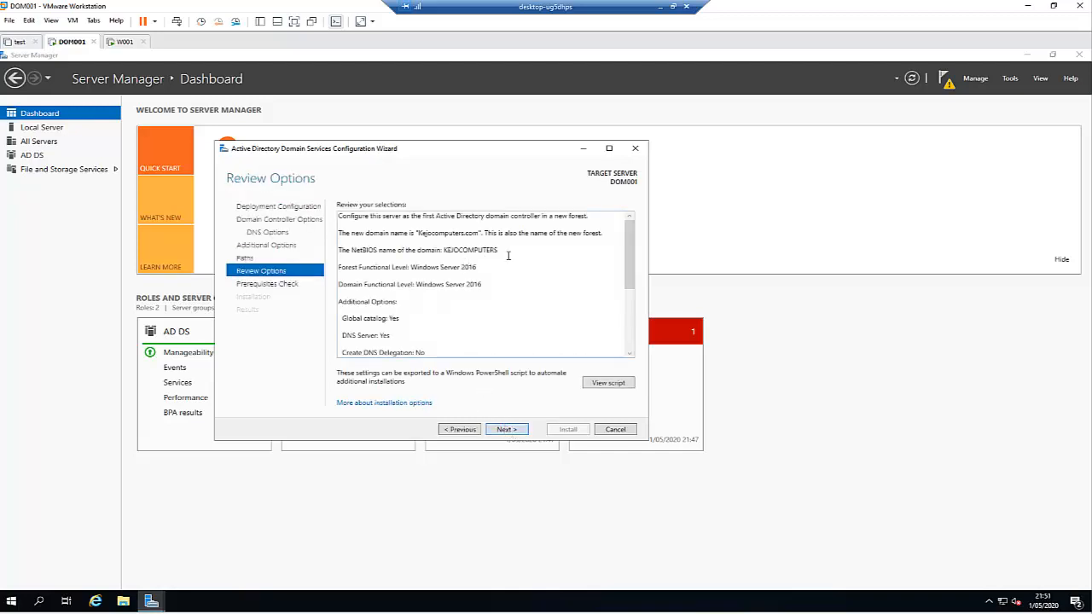
Step: Review the chosen options and the generated PowerShell deployment script, then run the prerequisites check
{"action": "scroll", "coordinate": [508, 256], "scroll_direction": "down", "scroll_amount": 3}
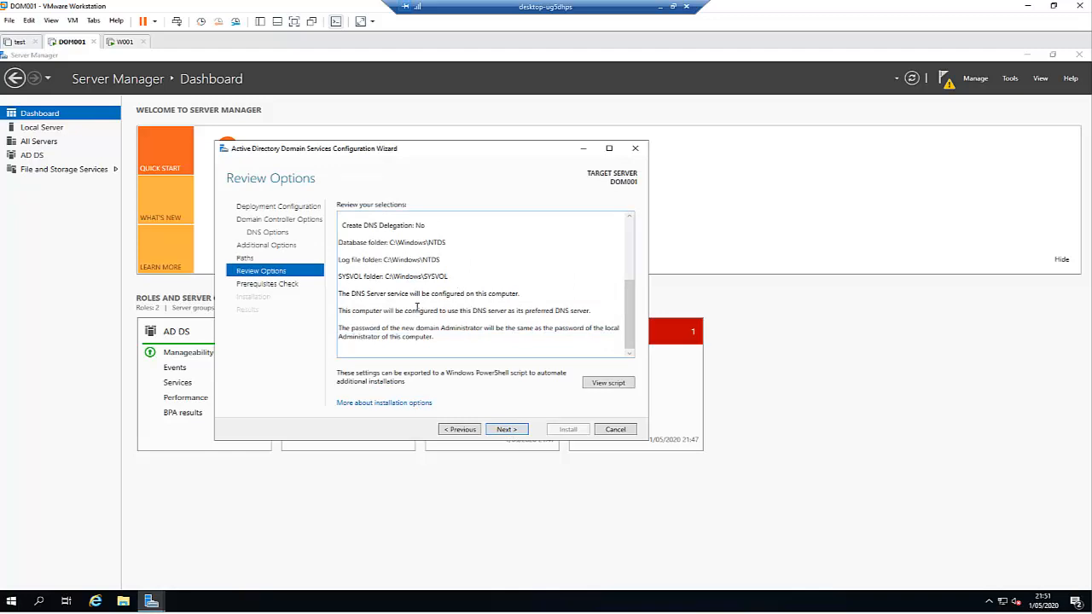
{"action": "scroll", "coordinate": [411, 298], "scroll_direction": "up", "scroll_amount": 3}
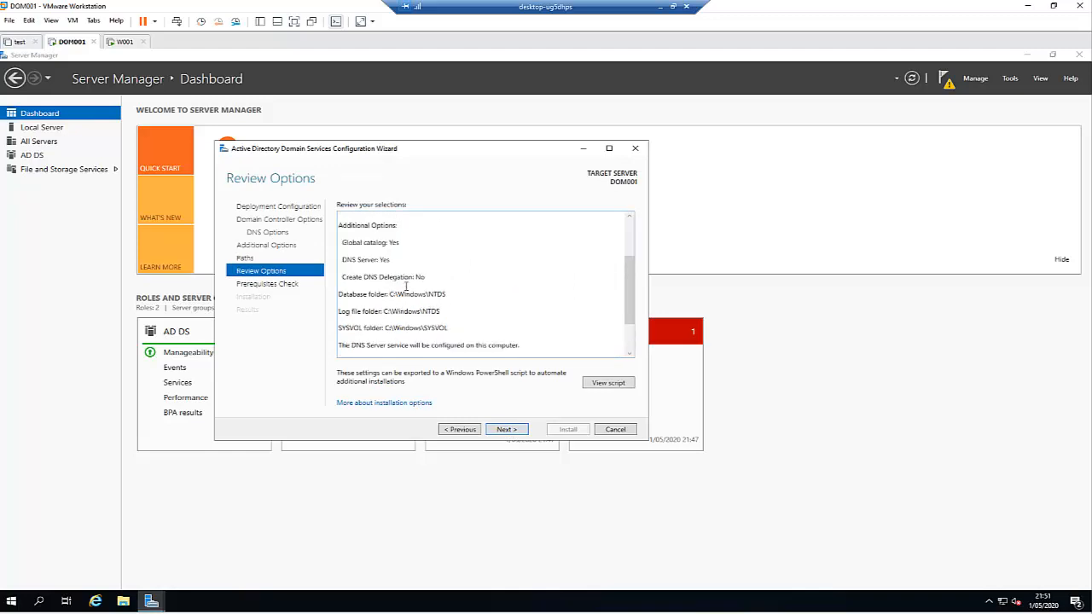
{"action": "scroll", "coordinate": [453, 303], "scroll_direction": "down", "scroll_amount": 2}
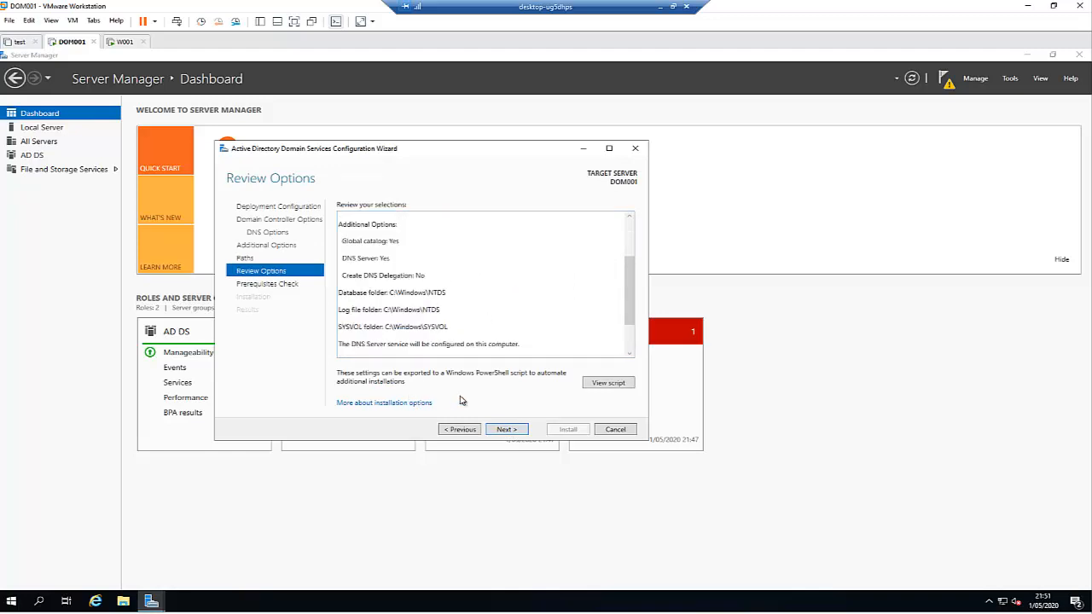
{"action": "left_click", "coordinate": [597, 384]}
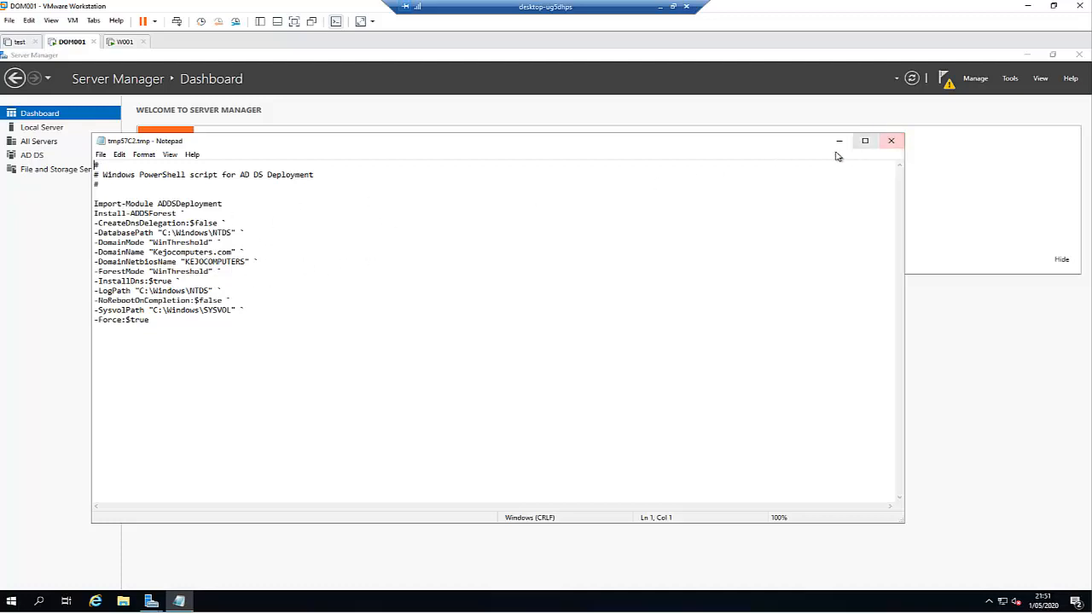
{"action": "left_click", "coordinate": [892, 143]}
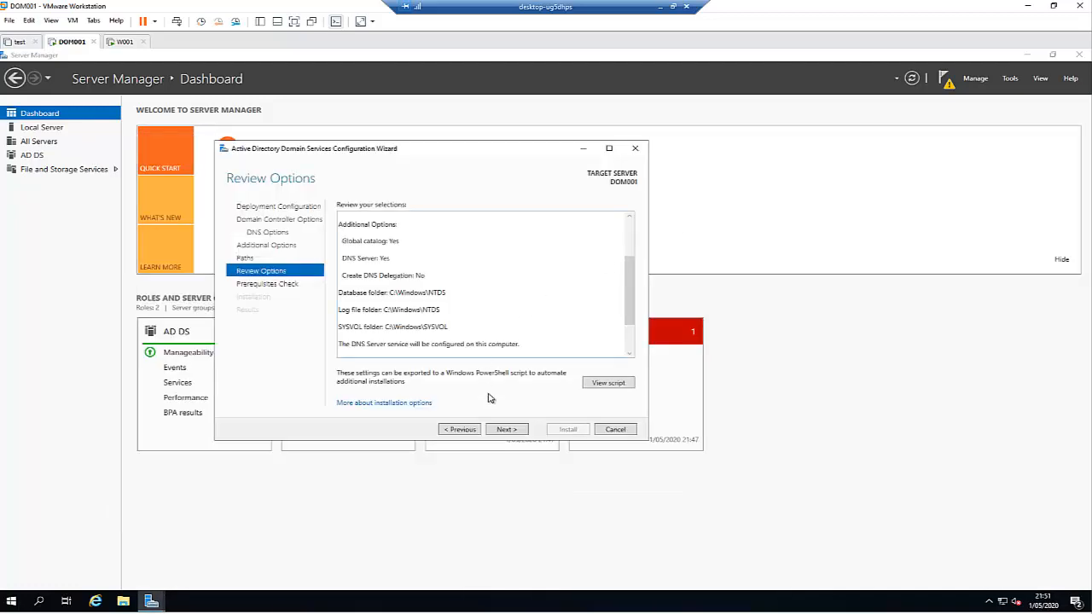
{"action": "left_click", "coordinate": [506, 429]}
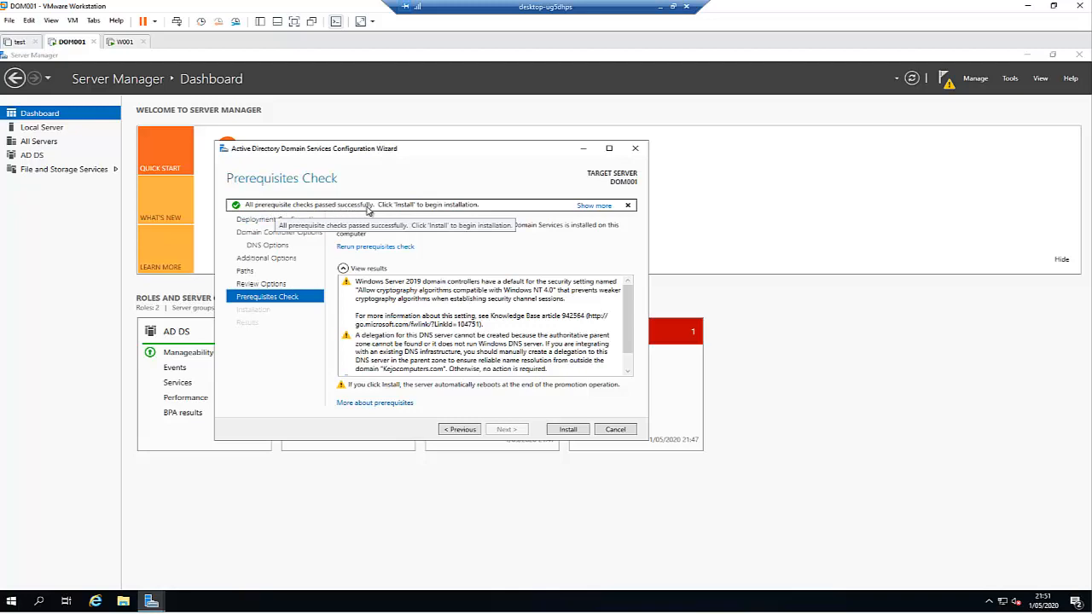
Step: Review the prerequisite results and install AD DS, letting DOM001 reboot to the sign-in screen
{"action": "scroll", "coordinate": [620, 329], "scroll_direction": "down", "scroll_amount": 2}
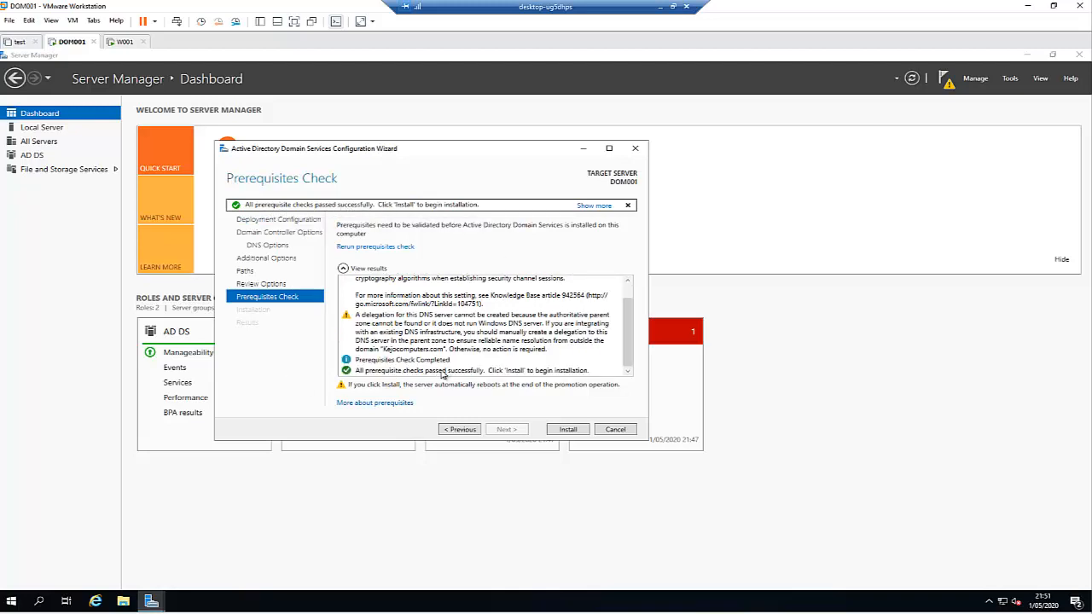
{"action": "left_click", "coordinate": [556, 431]}
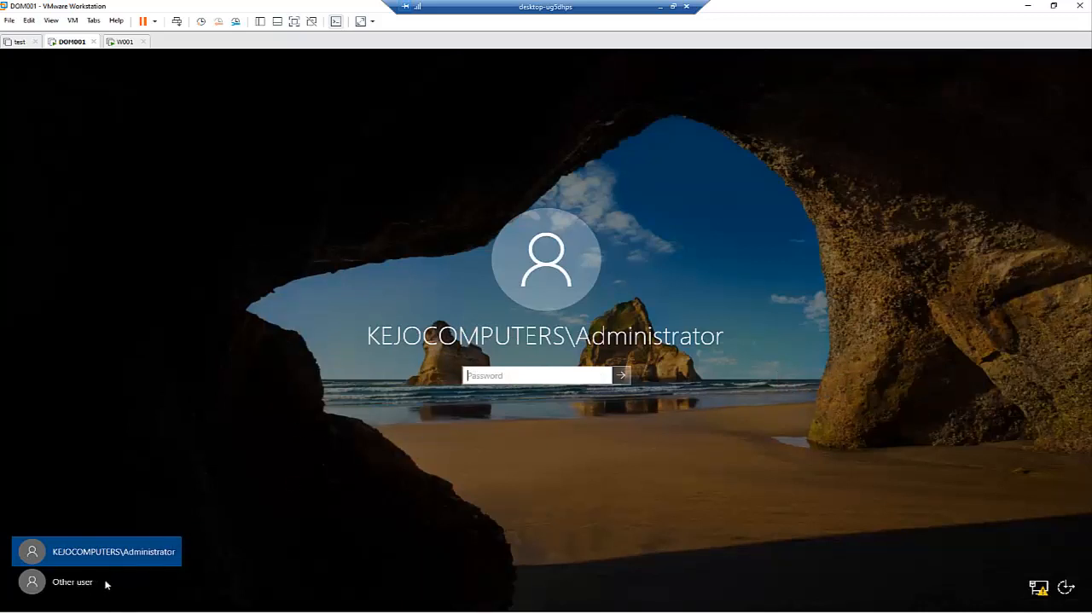
Step: Sign in as KEJOCOMPUTERS\Administrator with the account password
{"action": "left_click", "coordinate": [78, 587]}
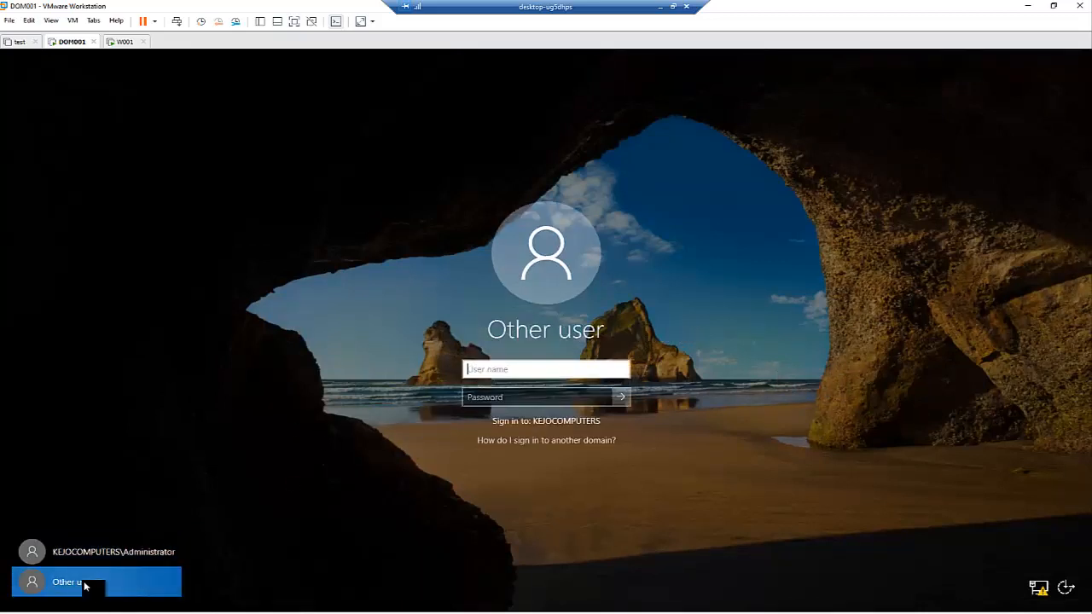
{"action": "left_click", "coordinate": [499, 372]}
{"action": "type", "text": ".\\"}
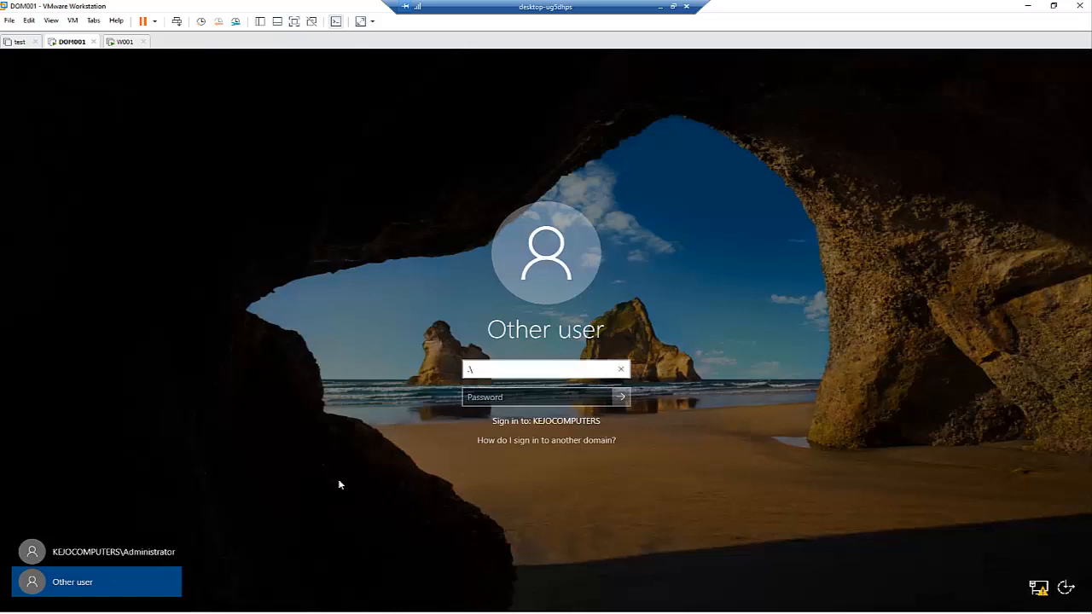
{"action": "left_click", "coordinate": [137, 555]}
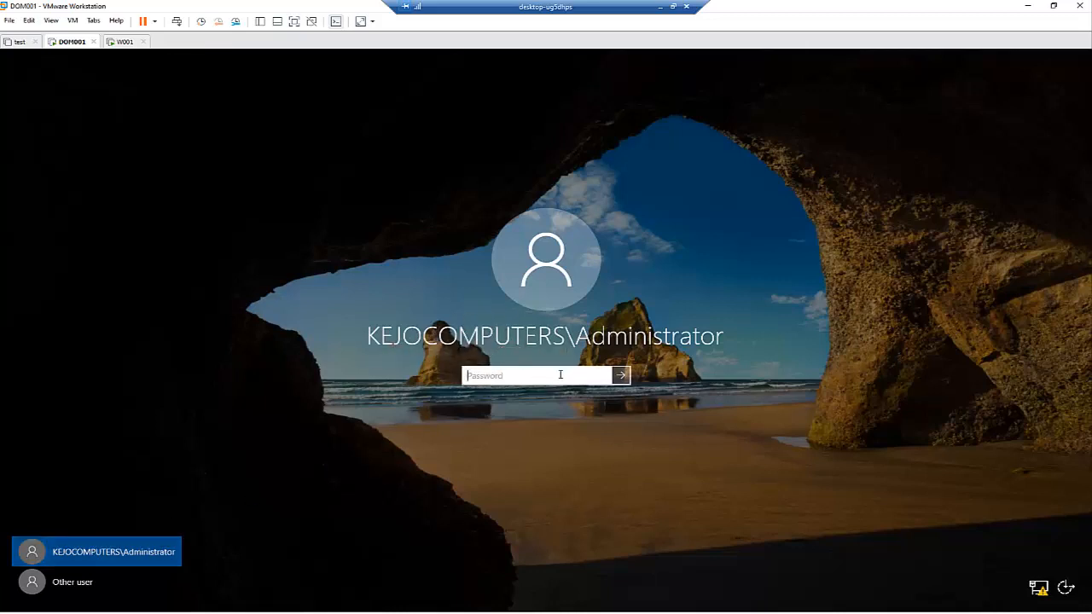
{"action": "type", "text": "Pa"}
{"action": "key", "text": "Return"}
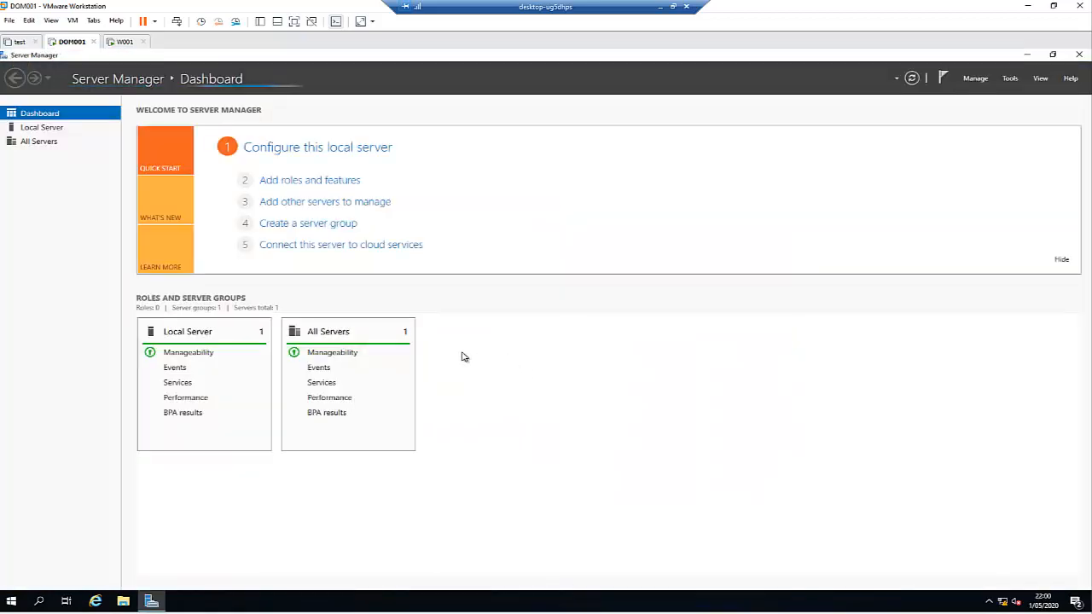
Step: Check the System about page and system information to confirm DOM001.Kejocomputers.com domain membership
{"action": "right_click", "coordinate": [17, 595]}
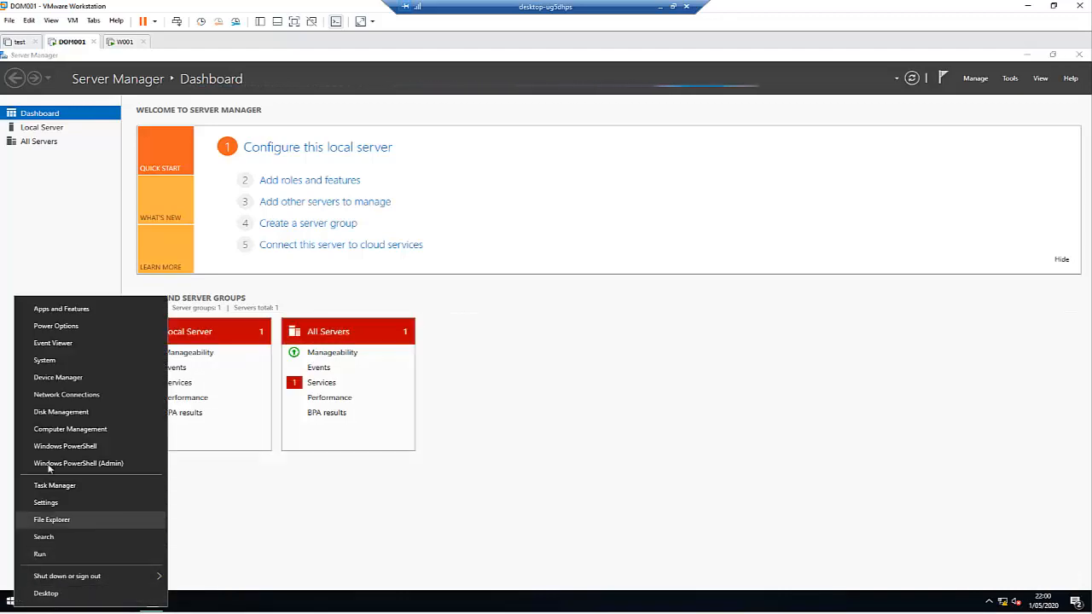
{"action": "left_click", "coordinate": [53, 362]}
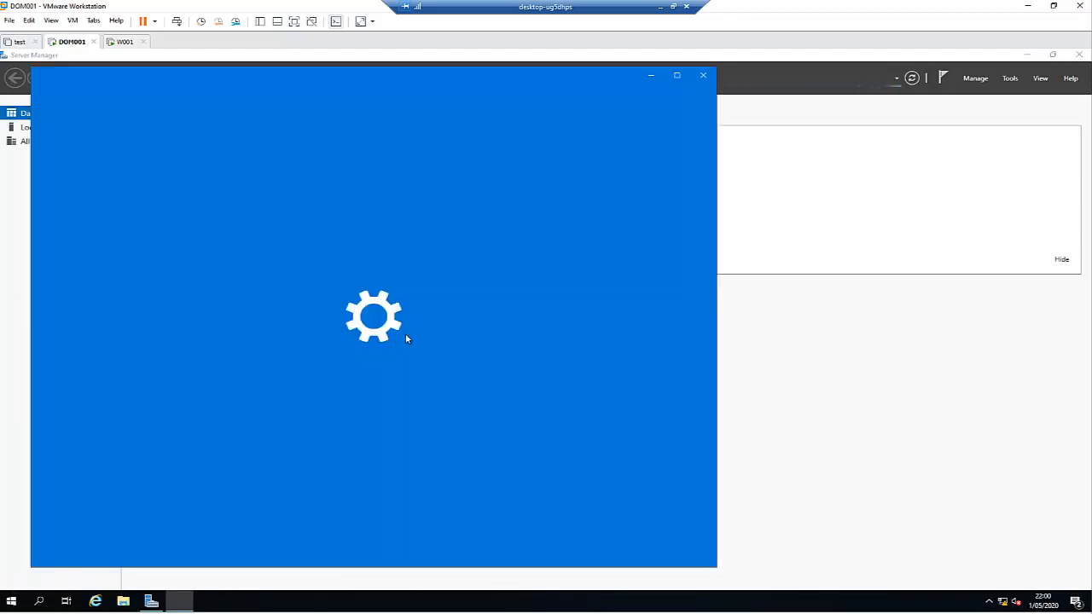
{"action": "left_click", "coordinate": [678, 79]}
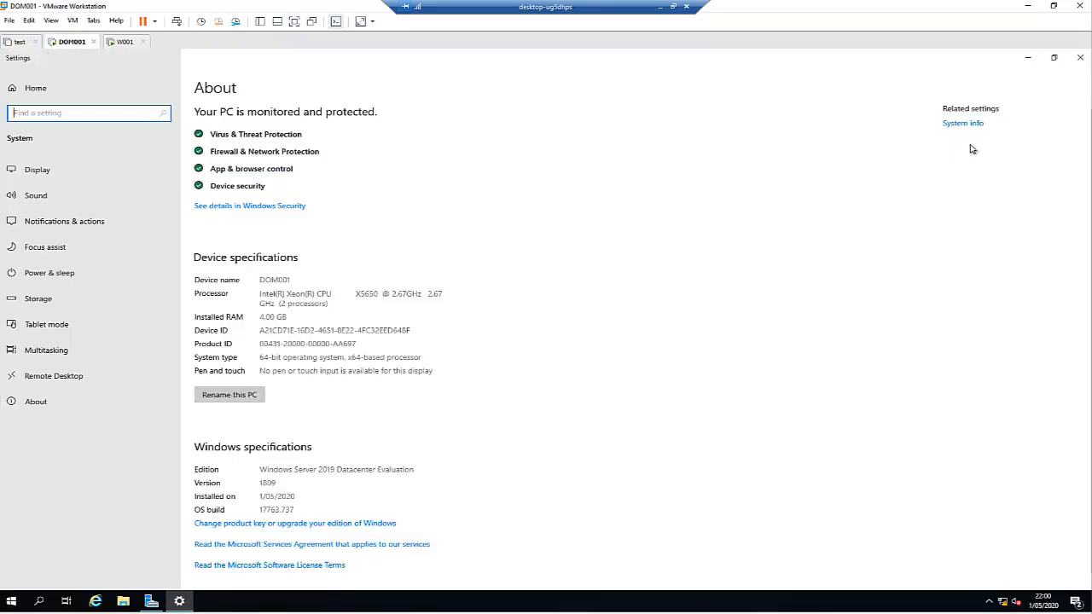
{"action": "left_click", "coordinate": [967, 126]}
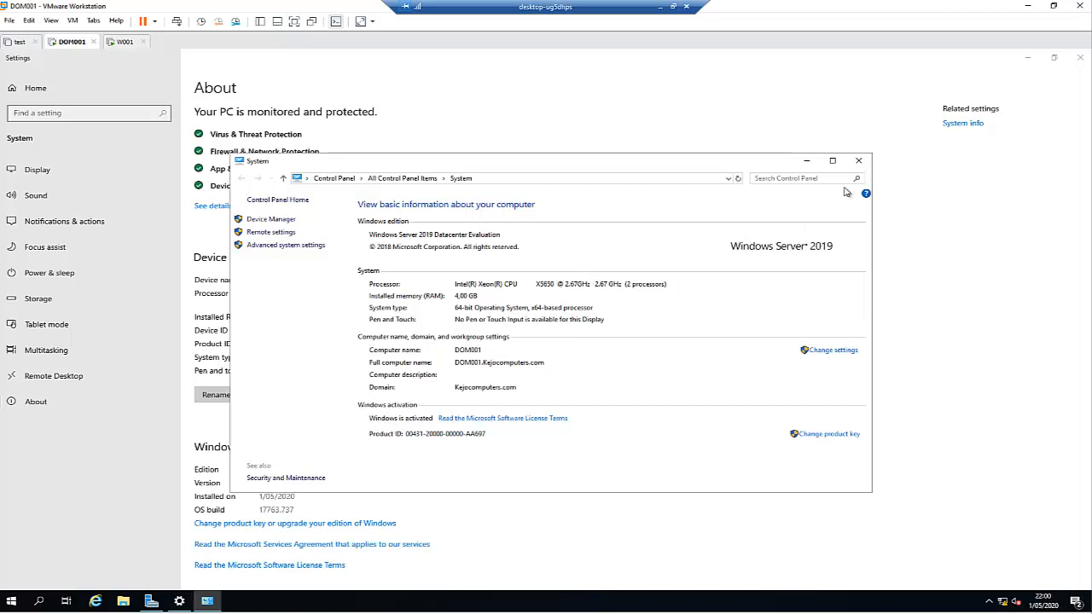
Step: Close system information and open Server Manager's Tools menu
{"action": "left_click", "coordinate": [859, 161]}
{"action": "left_click", "coordinate": [151, 604]}
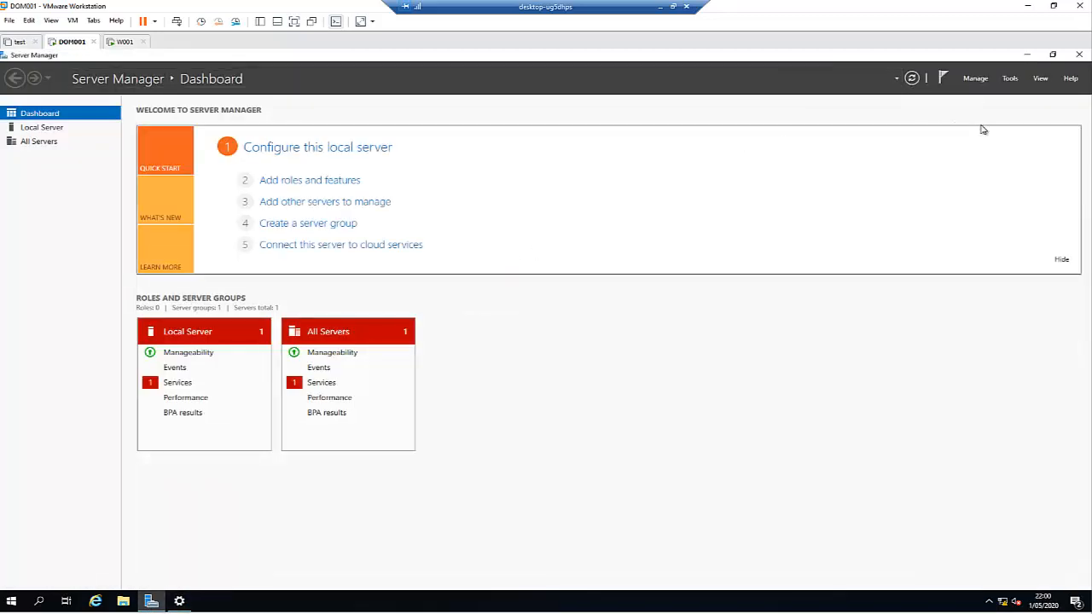
{"action": "left_click", "coordinate": [1010, 78]}
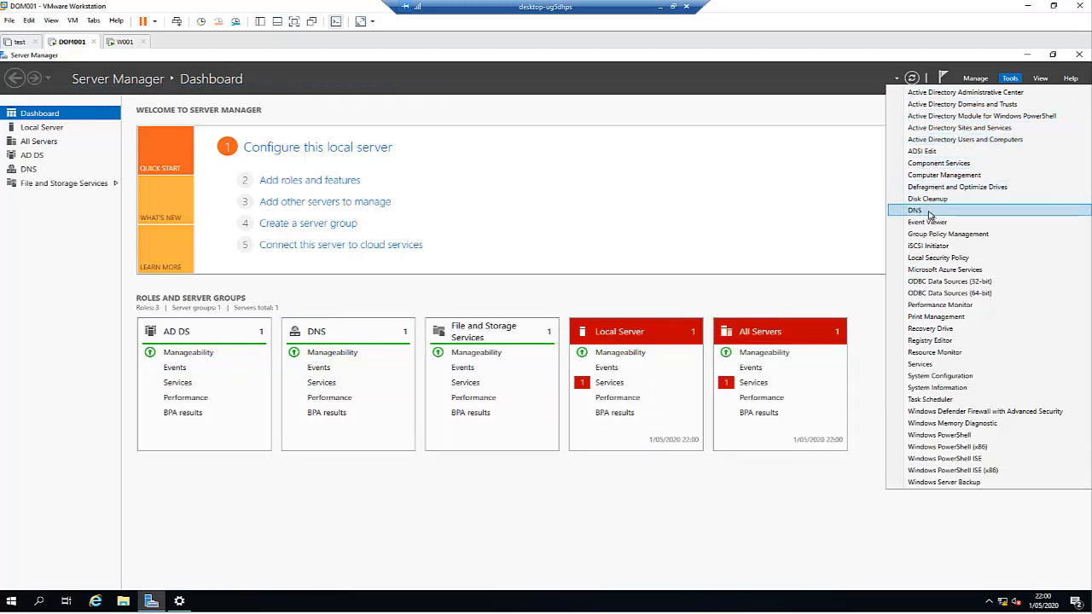
Step: Open Active Directory Users and Computers maximized and expand the Kejocomputers.com domain
{"action": "left_click", "coordinate": [963, 141]}
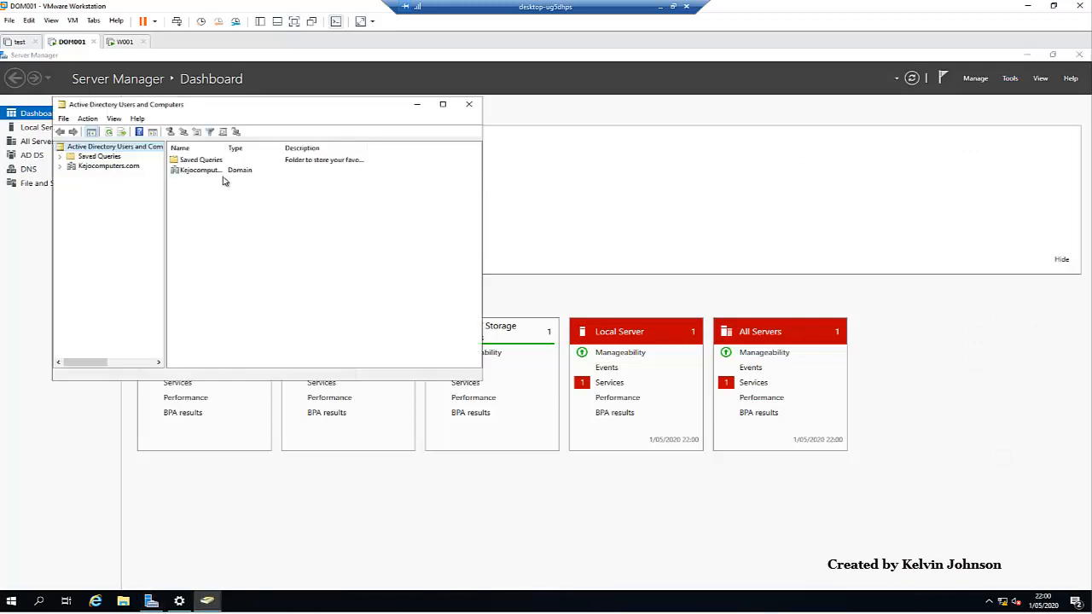
{"action": "left_click", "coordinate": [442, 105]}
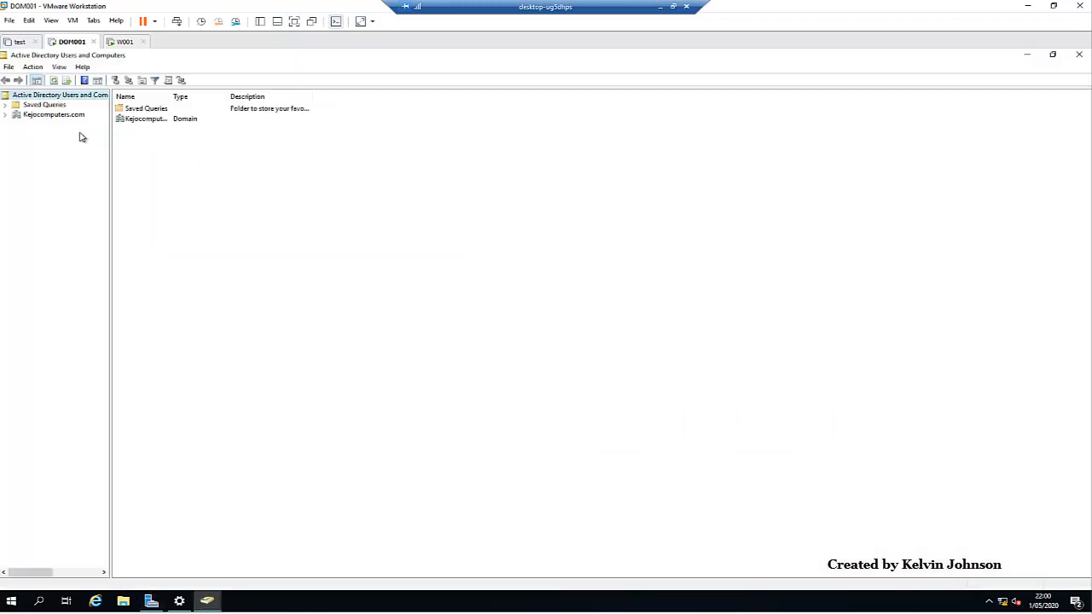
{"action": "left_click", "coordinate": [5, 116]}
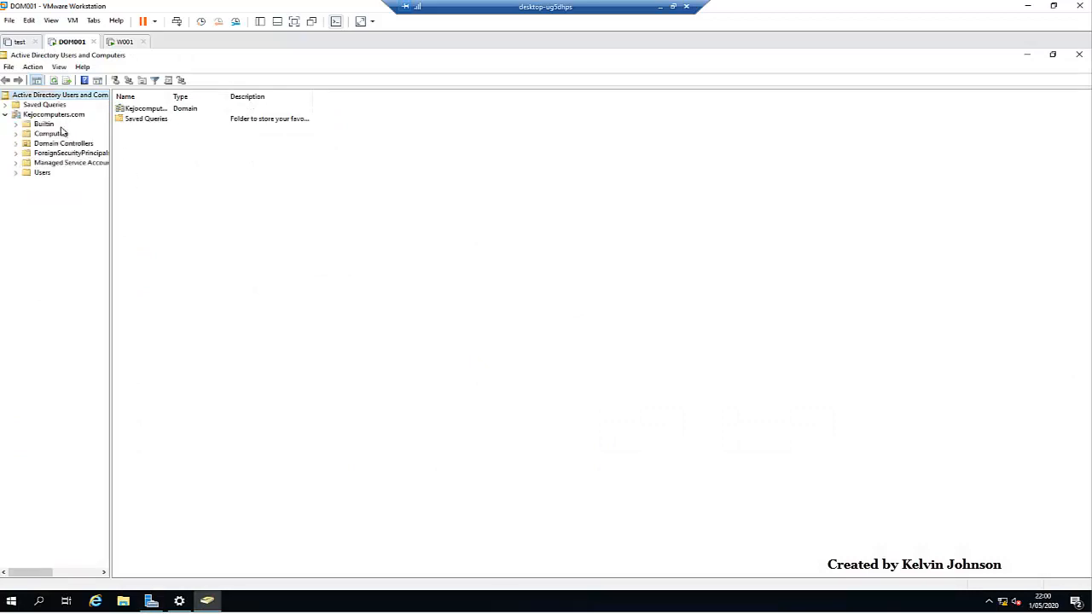
Step: Create an organizational unit named 'Kejocomputers' under Kejocomputers.com
{"action": "right_click", "coordinate": [53, 115]}
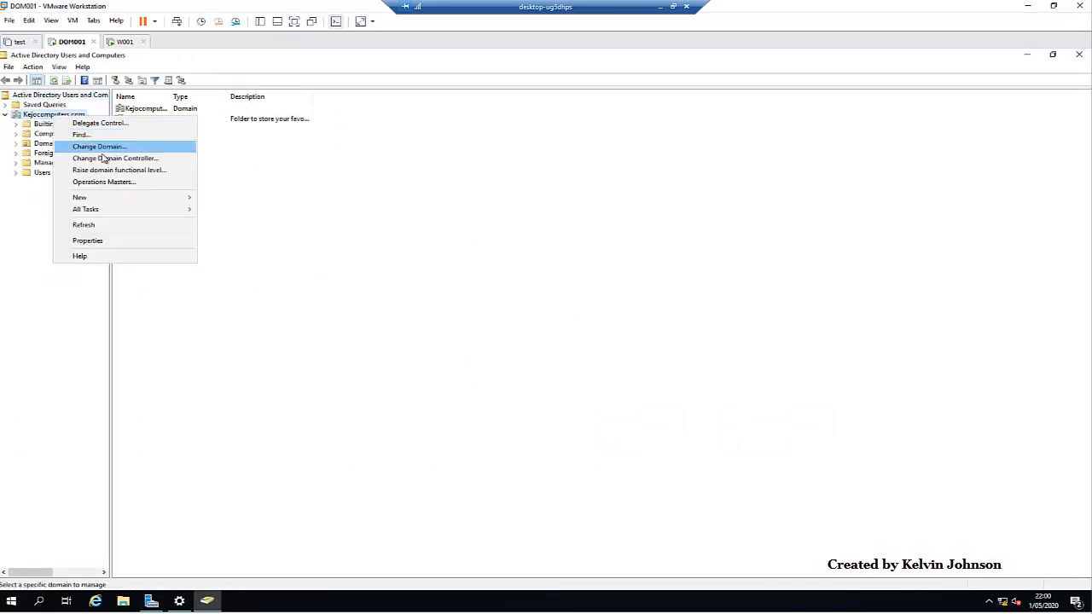
{"action": "mouse_move", "coordinate": [112, 203]}
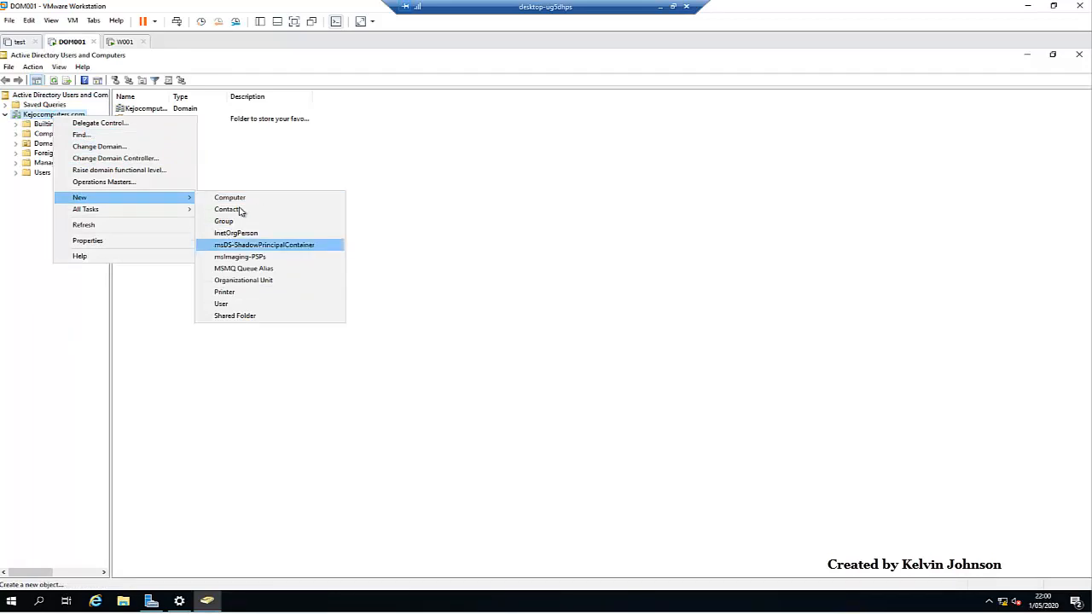
{"action": "left_click", "coordinate": [248, 281]}
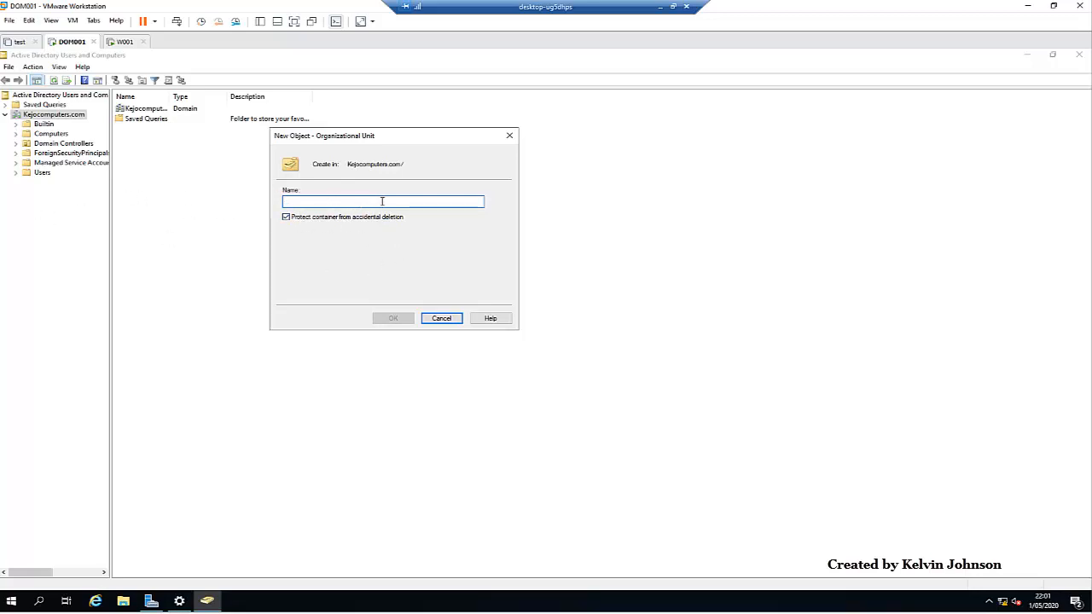
{"action": "type", "text": "Kej"}
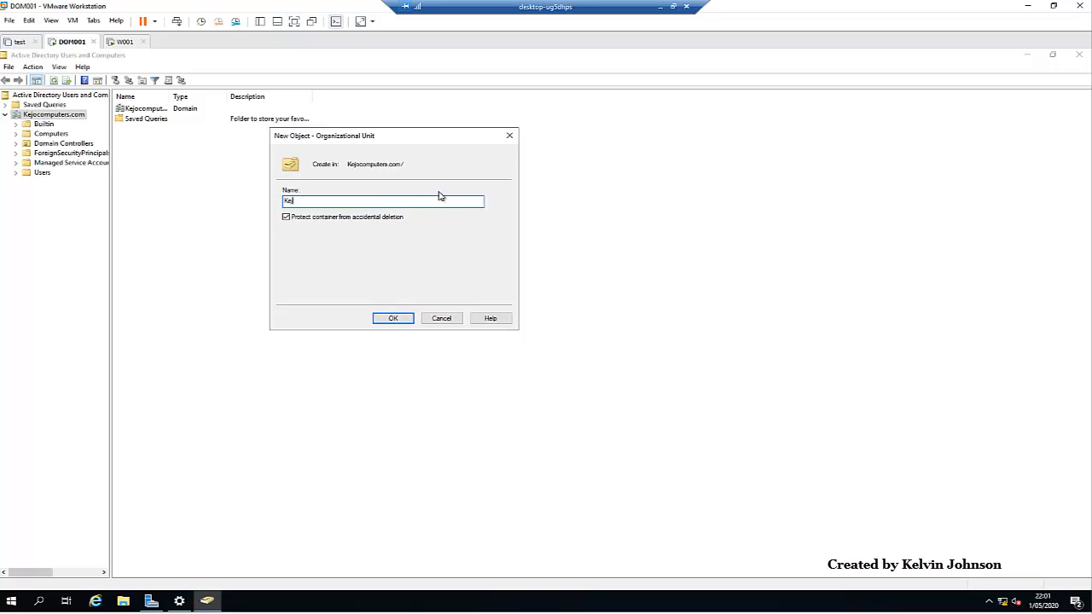
{"action": "type", "text": "ocomputers"}
{"action": "left_click", "coordinate": [394, 318]}
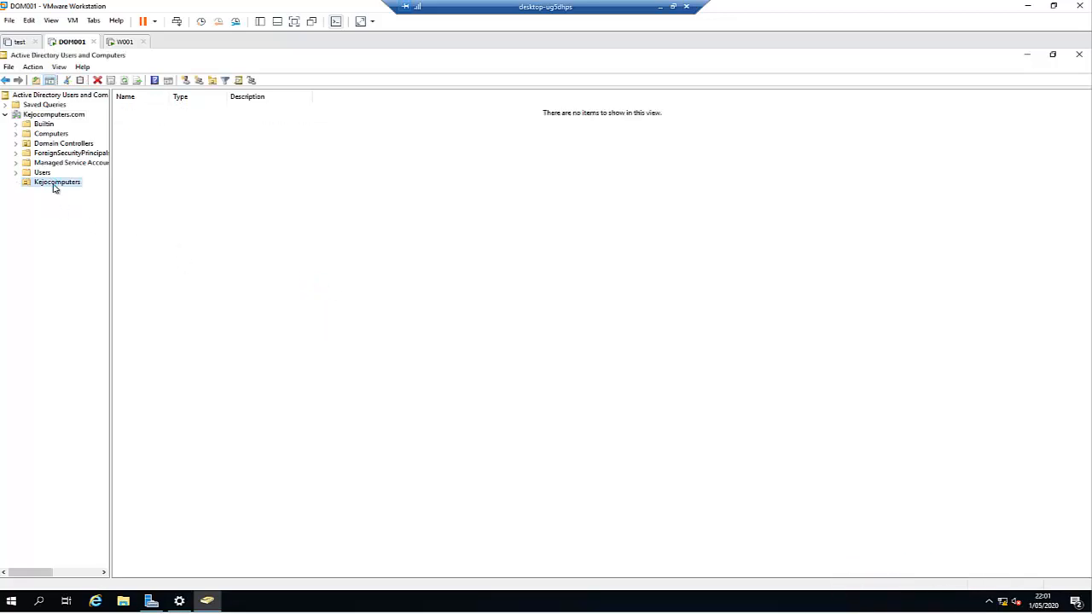
Step: Create a 'Users' organizational unit inside the Kejocomputers OU
{"action": "right_click", "coordinate": [54, 187]}
{"action": "mouse_move", "coordinate": [94, 230]}
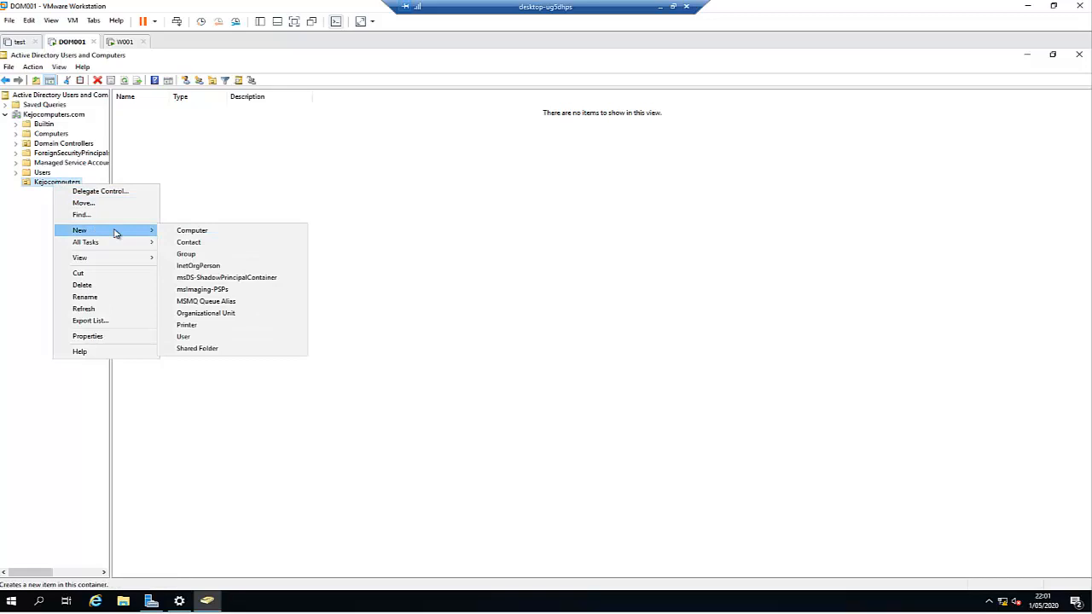
{"action": "left_click", "coordinate": [206, 313]}
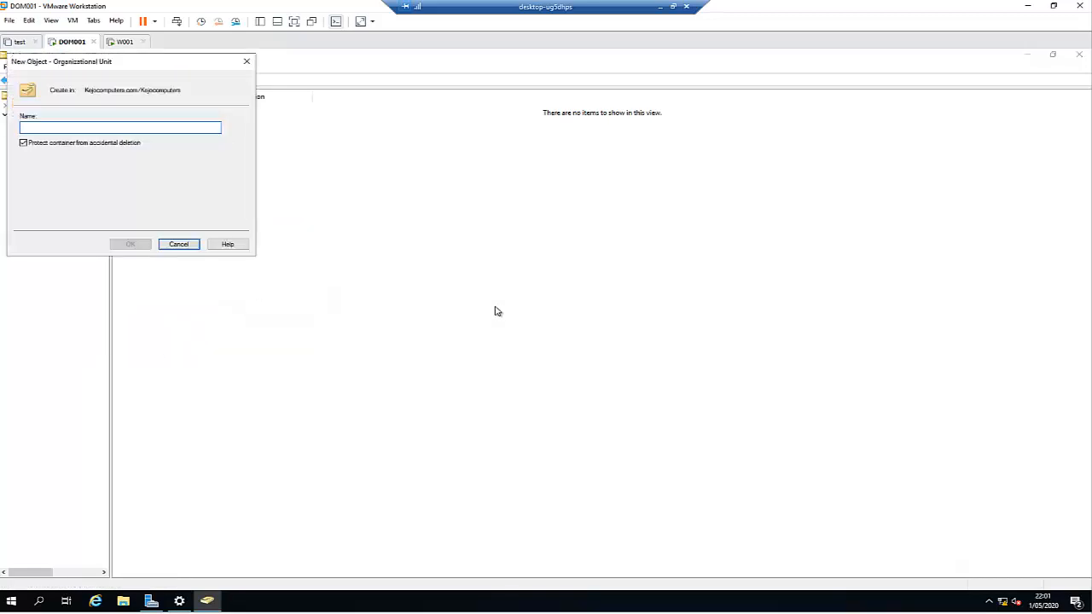
{"action": "type", "text": "Users"}
{"action": "key", "text": "Return"}
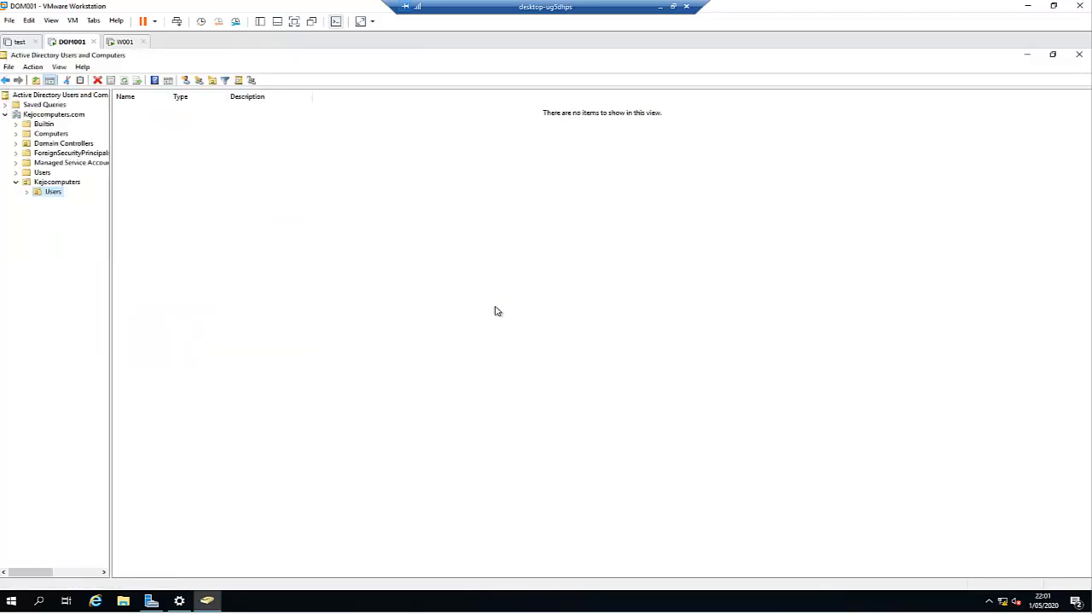
Step: Create a 'Computers' OU inside Kejocomputers, then open the new Users OU
{"action": "right_click", "coordinate": [58, 186]}
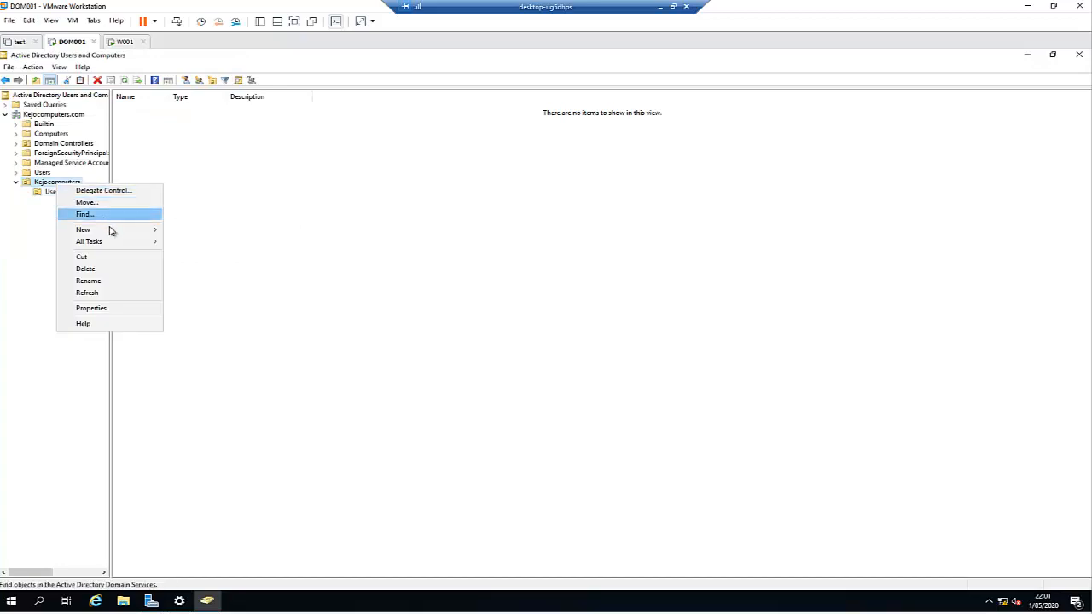
{"action": "mouse_move", "coordinate": [119, 230]}
{"action": "left_click", "coordinate": [206, 231]}
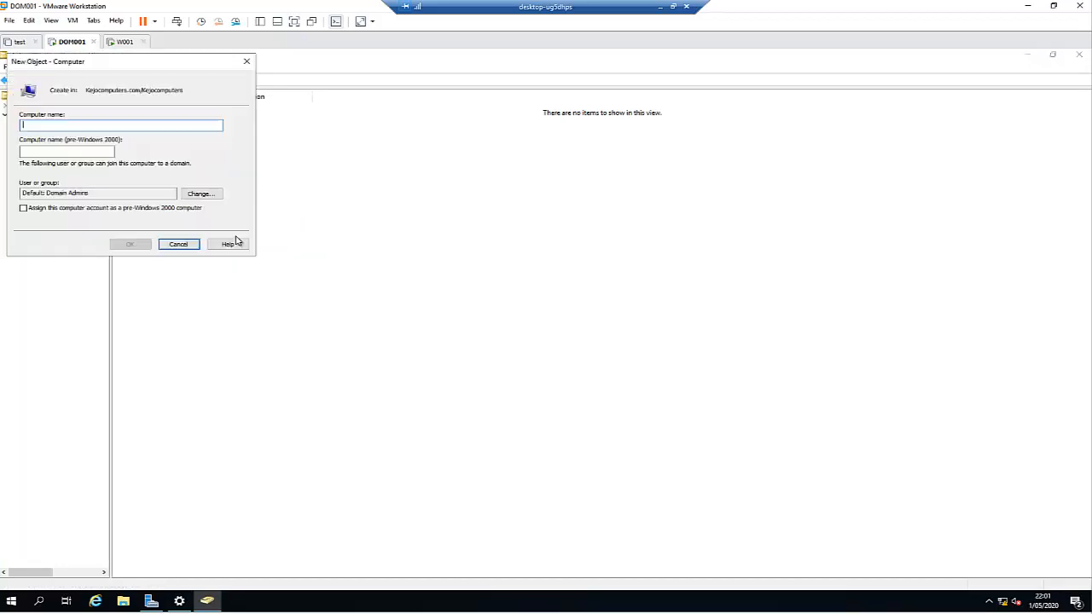
{"action": "left_click", "coordinate": [166, 248]}
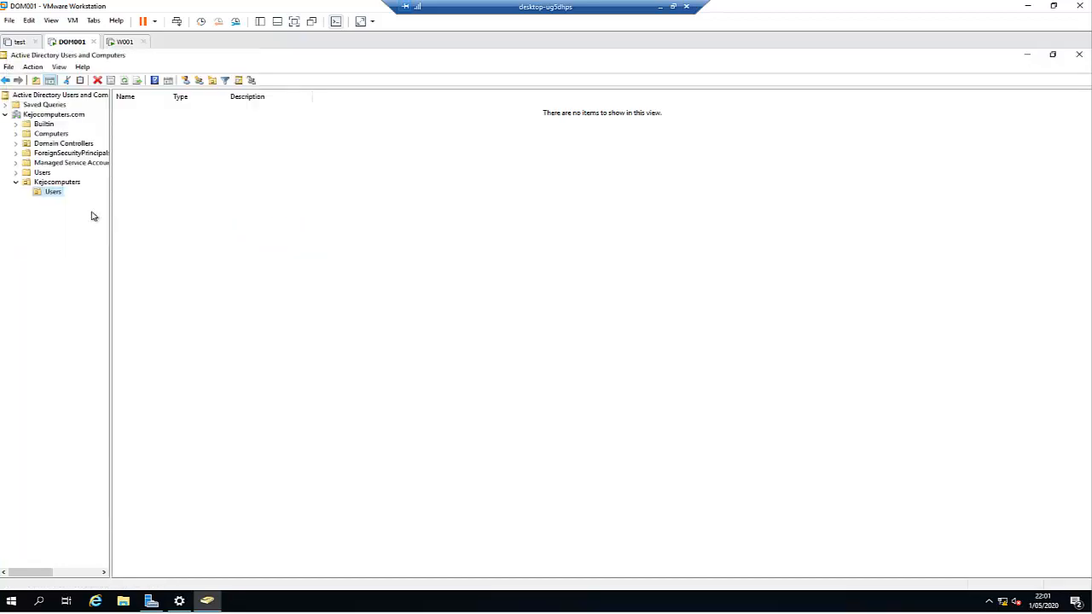
{"action": "right_click", "coordinate": [79, 186]}
{"action": "mouse_move", "coordinate": [124, 229]}
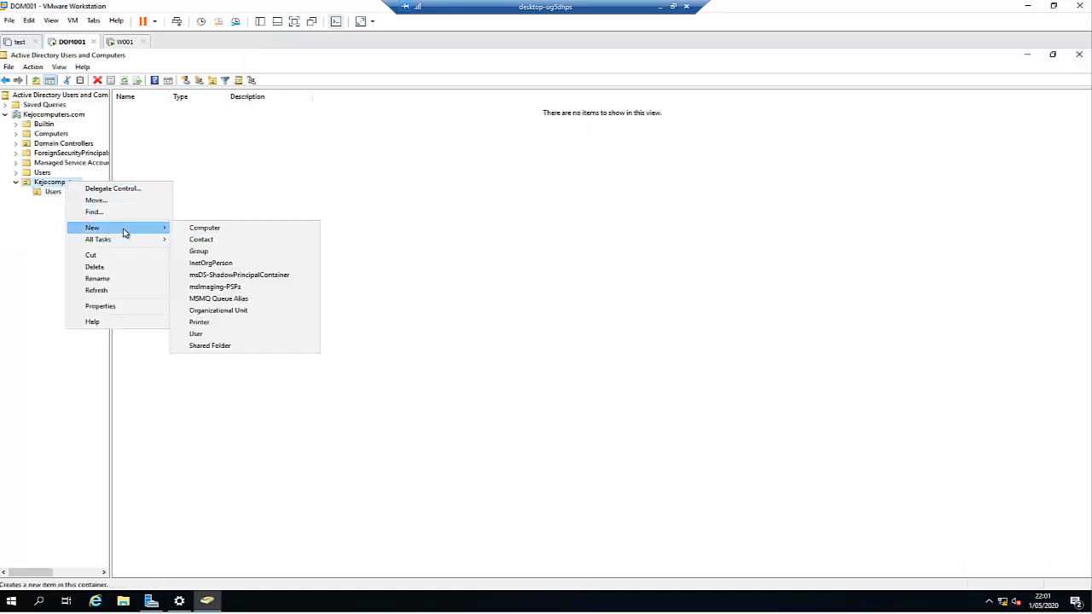
{"action": "left_click", "coordinate": [227, 310]}
{"action": "type", "text": "Co"}
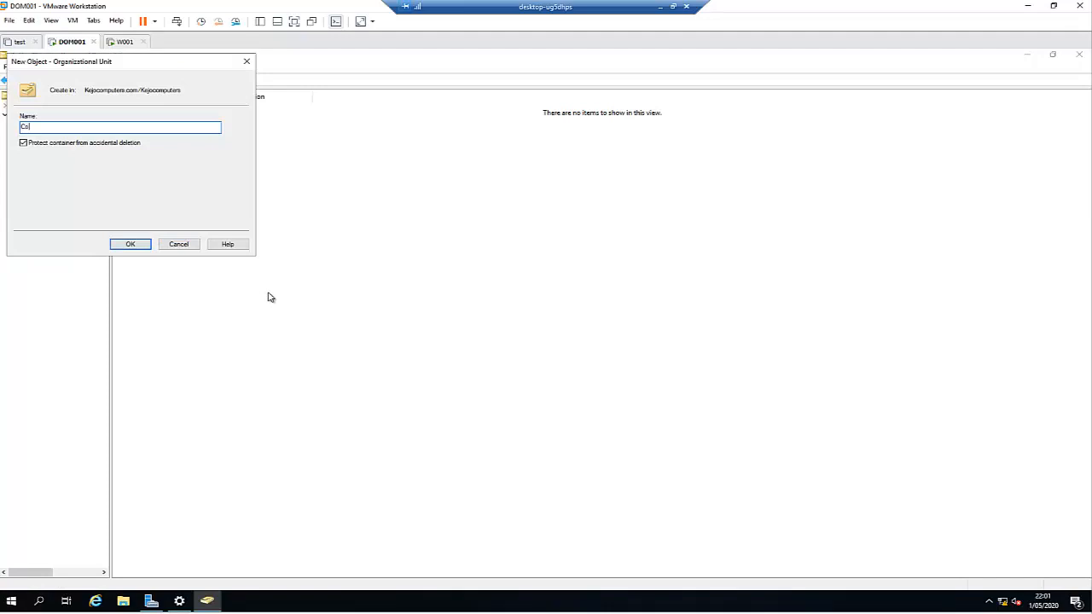
{"action": "type", "text": "mputers"}
{"action": "key", "text": "Return"}
{"action": "left_click", "coordinate": [58, 193]}
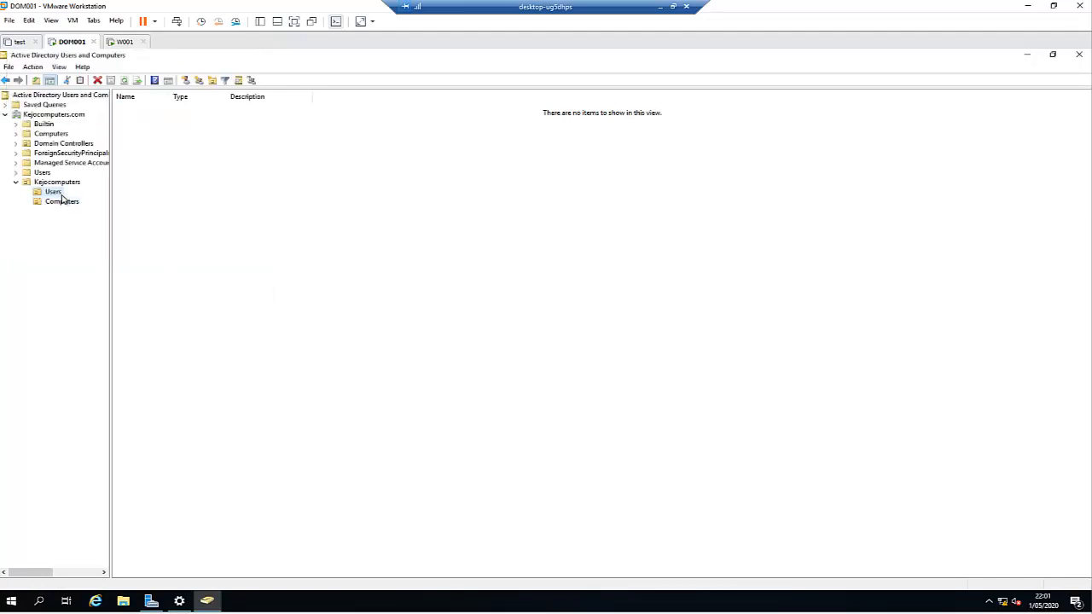
{"action": "right_click", "coordinate": [152, 161]}
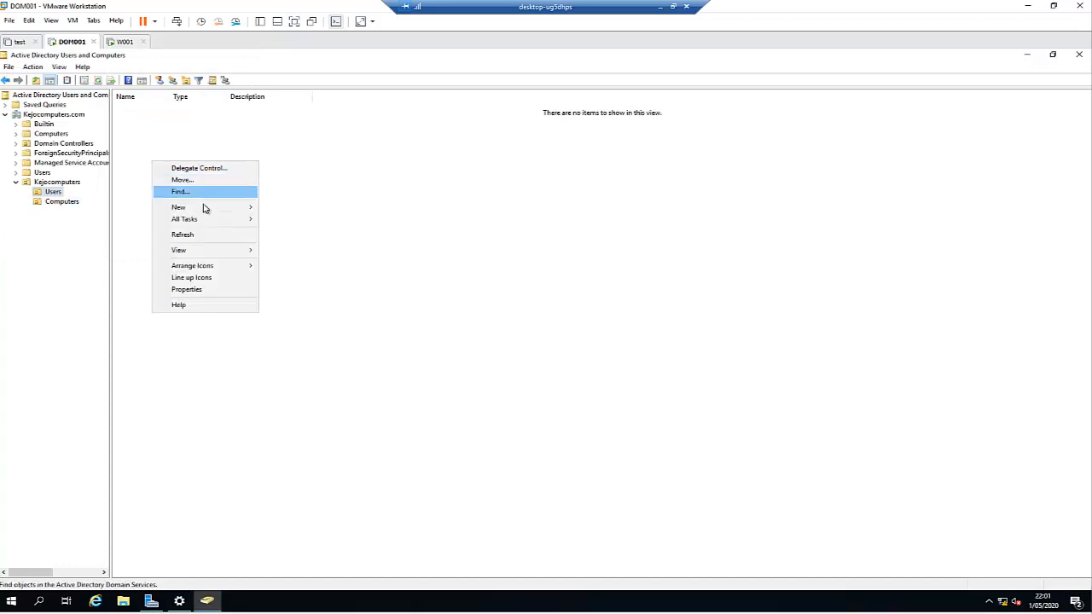
Step: Start a new user in Kejocomputers\Users, entering the first, last and logon names
{"action": "mouse_move", "coordinate": [217, 210]}
{"action": "left_click", "coordinate": [291, 316]}
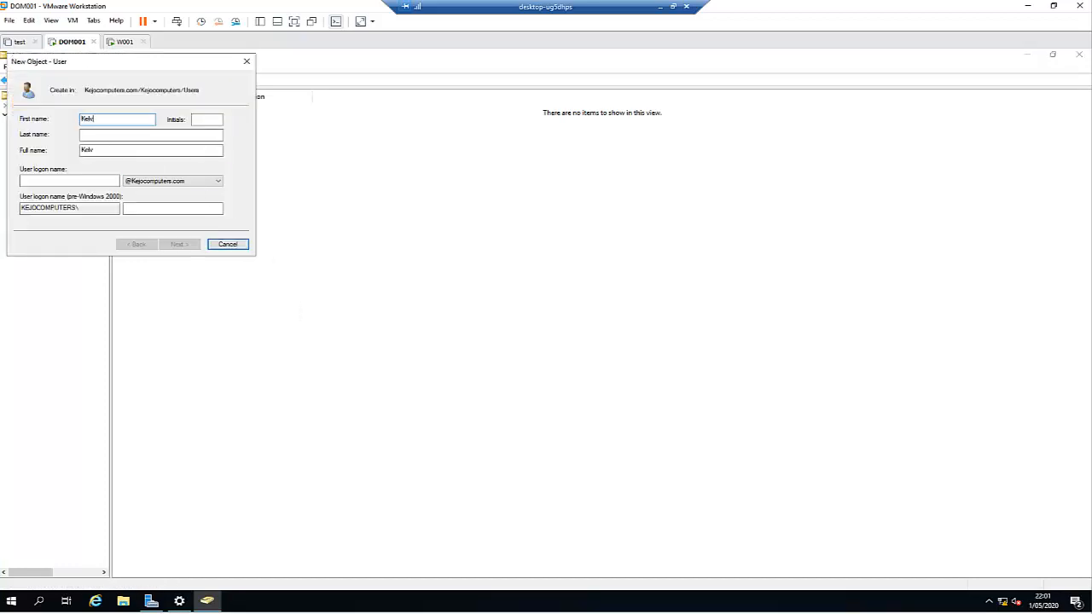
{"action": "key", "text": "Tab"}
{"action": "left_click", "coordinate": [120, 120]}
{"action": "left_click", "coordinate": [78, 181]}
{"action": "type", "text": "kelvin.johnson"}
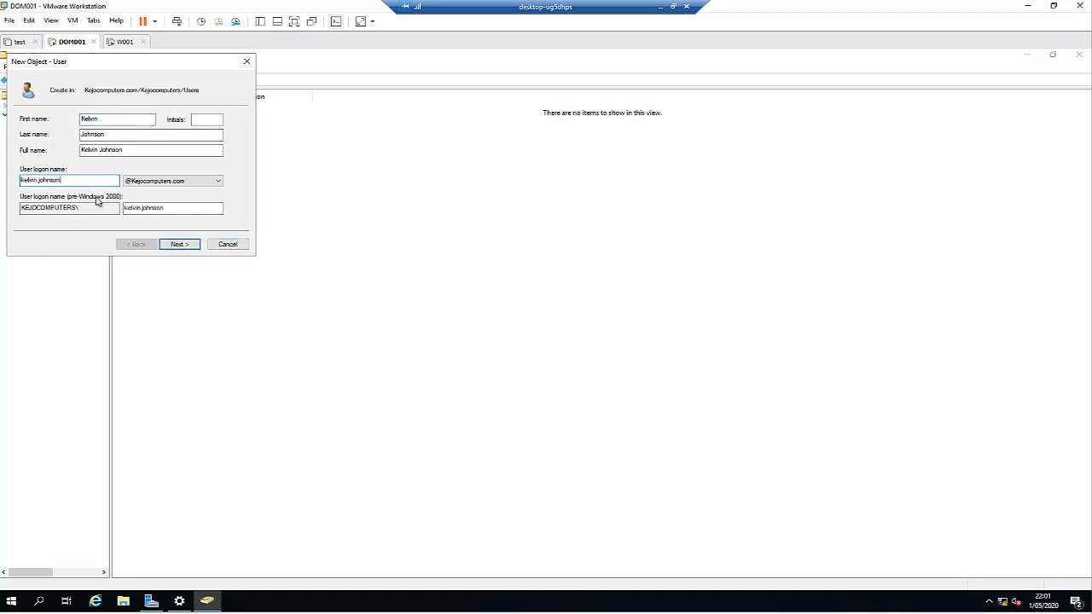
Step: Set the user's password to never expire with no forced change, and finish the wizard
{"action": "left_click", "coordinate": [179, 244]}
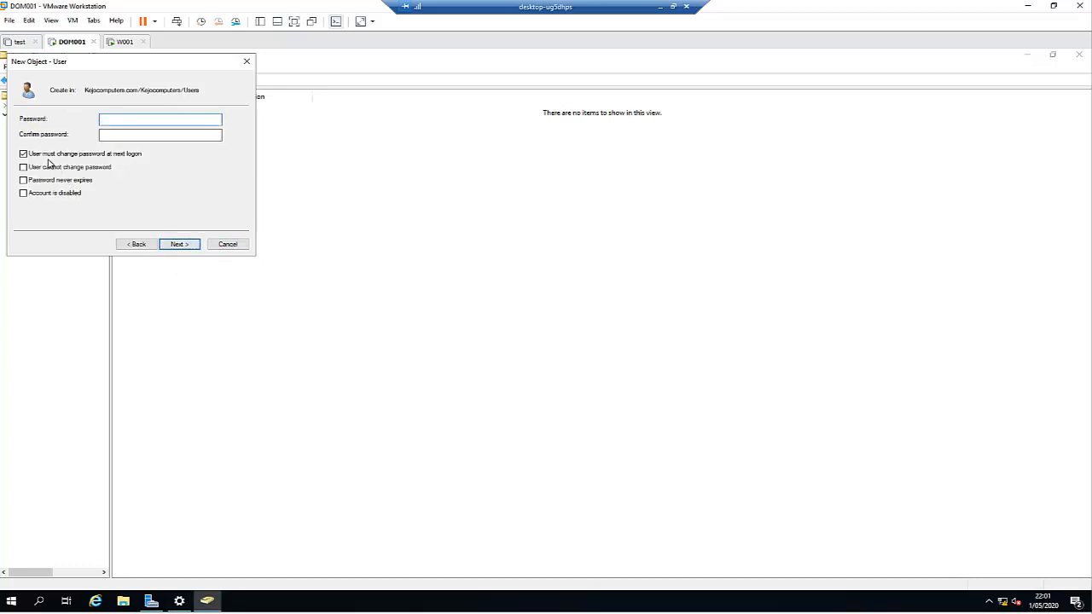
{"action": "left_click", "coordinate": [49, 154]}
{"action": "left_click", "coordinate": [72, 181]}
{"action": "left_click", "coordinate": [168, 120]}
{"action": "key", "text": "Tab"}
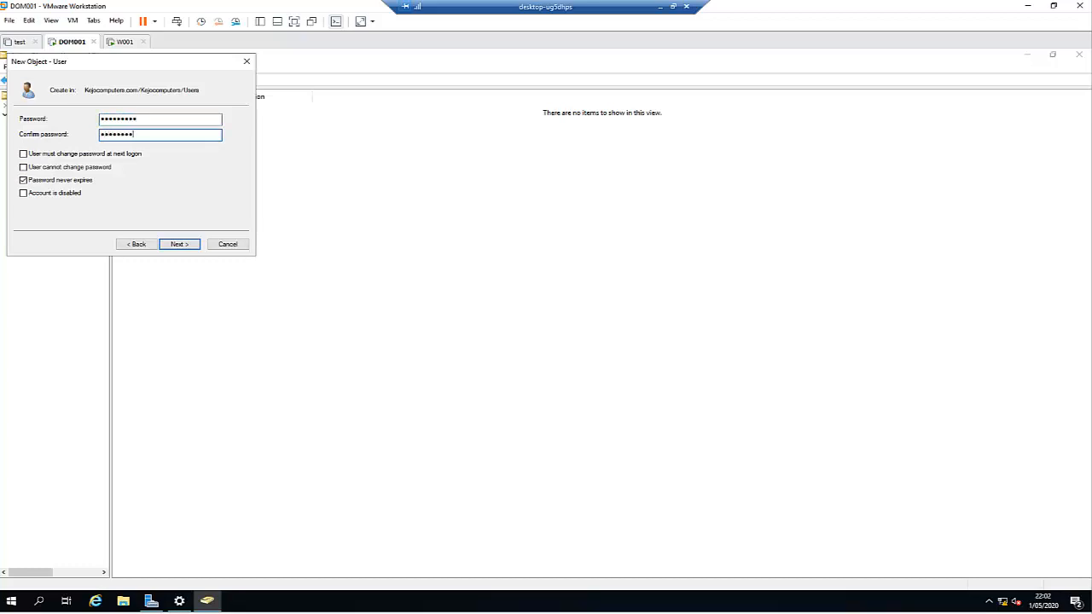
{"action": "key", "text": "Return"}
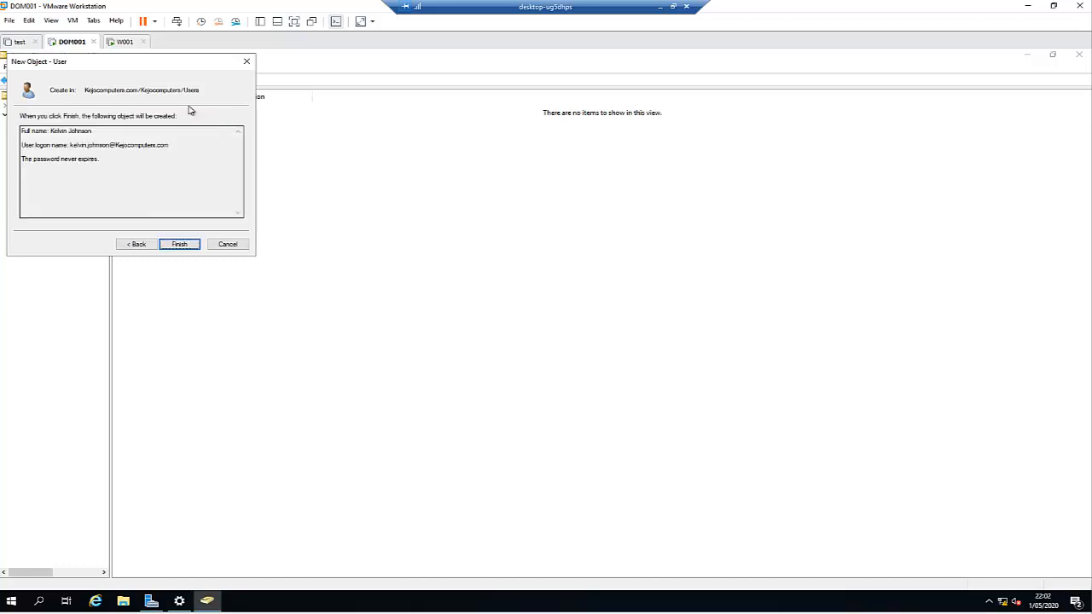
{"action": "left_click", "coordinate": [179, 245]}
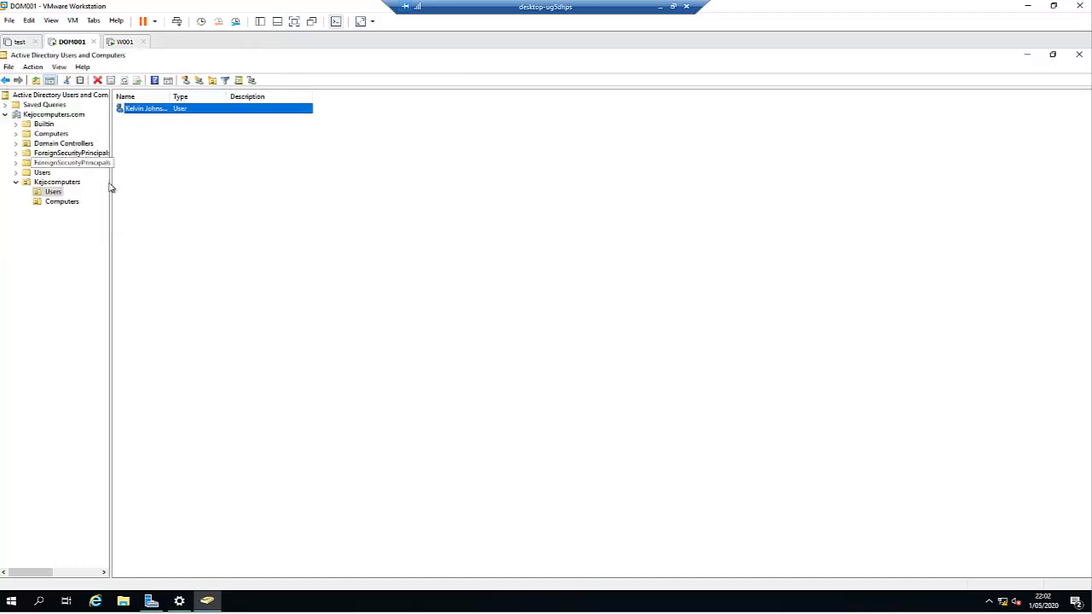
Step: Add the new user to the Domain Admins group in the built-in Users container
{"action": "left_click", "coordinate": [42, 172]}
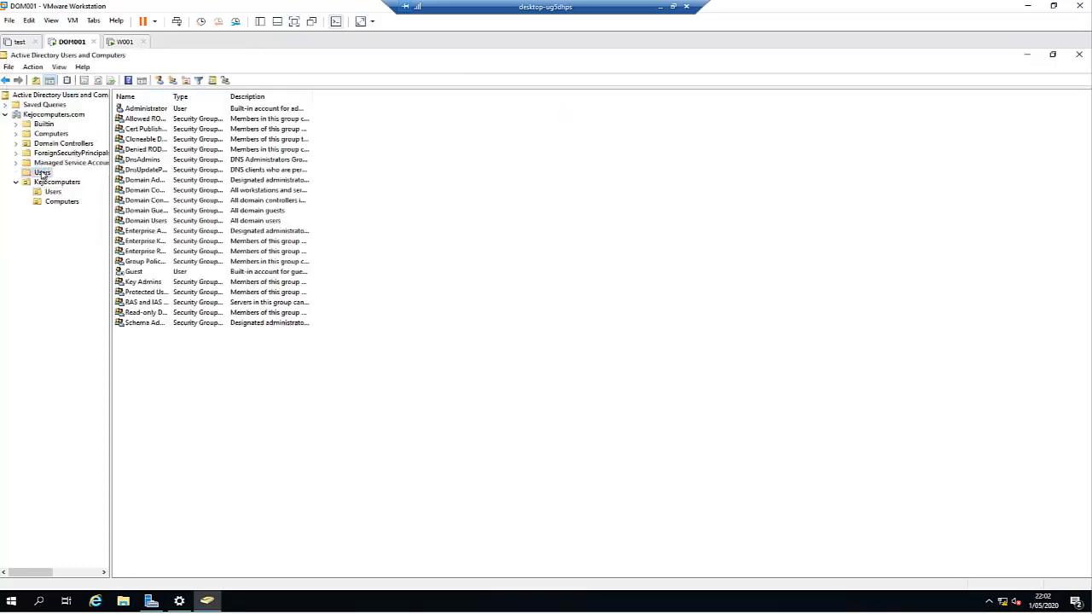
{"action": "double_click", "coordinate": [170, 97]}
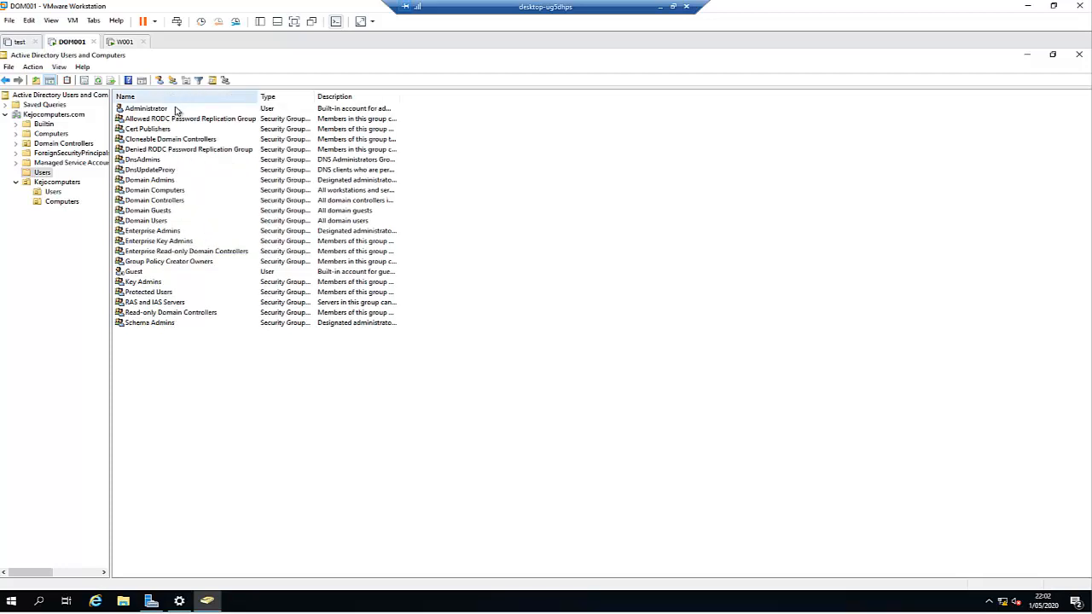
{"action": "left_click", "coordinate": [160, 233]}
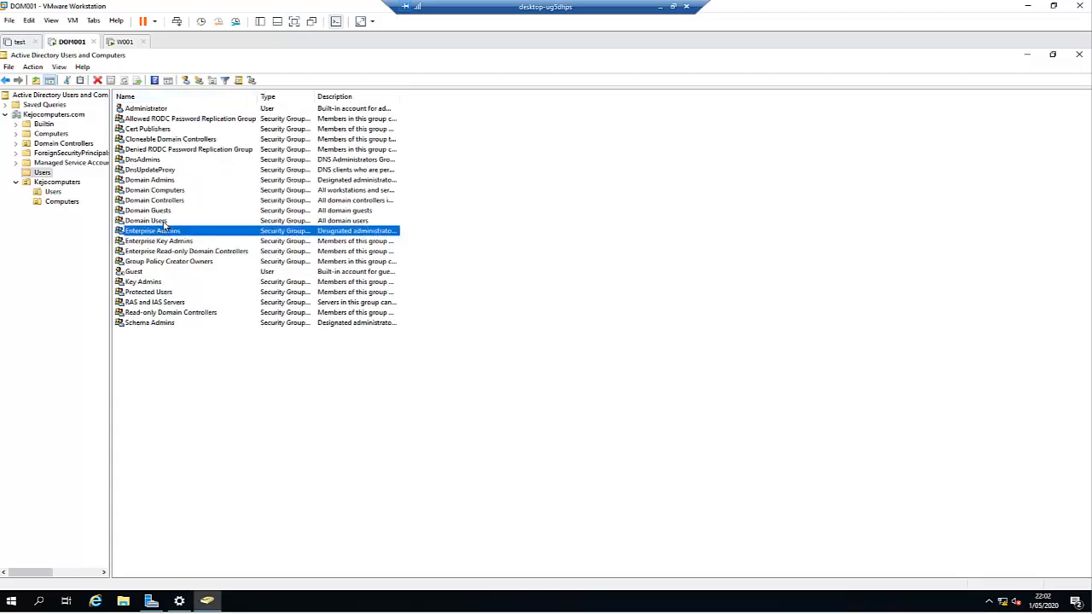
{"action": "left_click", "coordinate": [170, 182]}
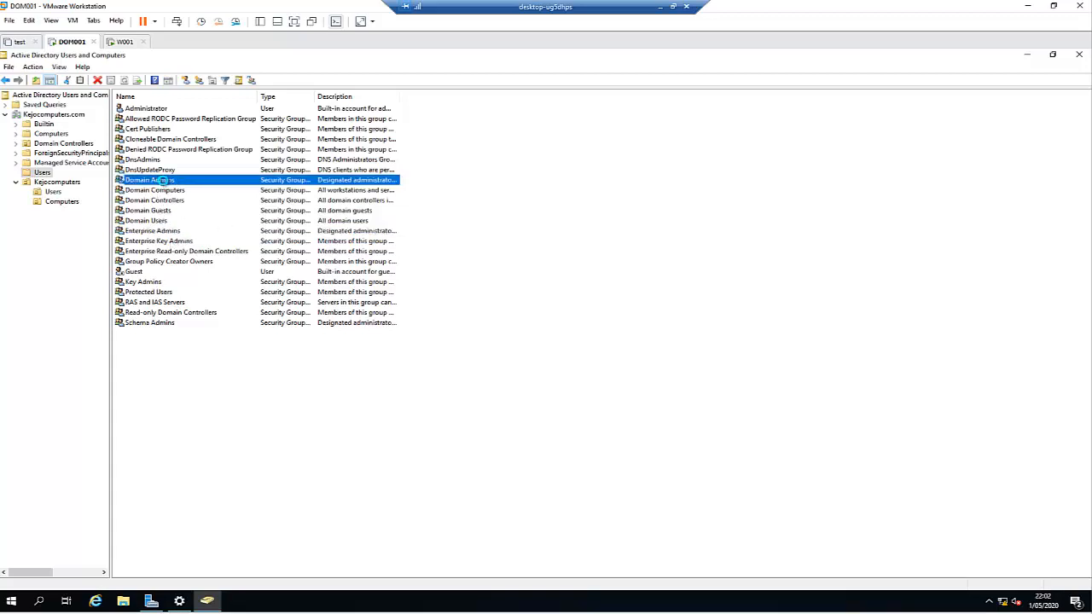
{"action": "double_click", "coordinate": [162, 181]}
{"action": "left_click", "coordinate": [481, 222]}
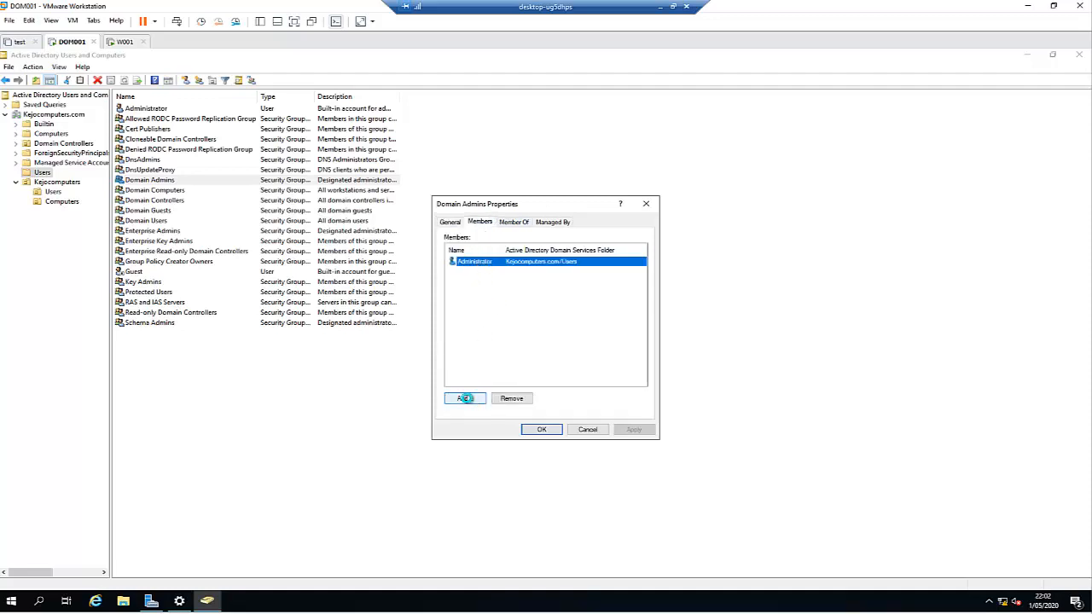
{"action": "left_click", "coordinate": [463, 399]}
{"action": "type", "text": "k"}
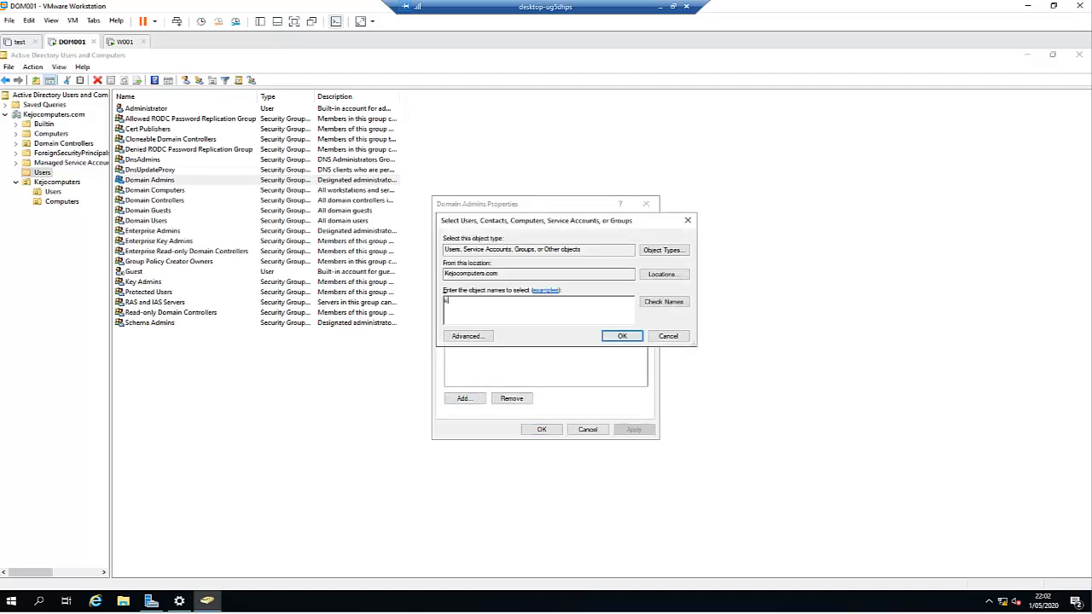
{"action": "type", "text": "elvin"}
{"action": "key", "text": "Return"}
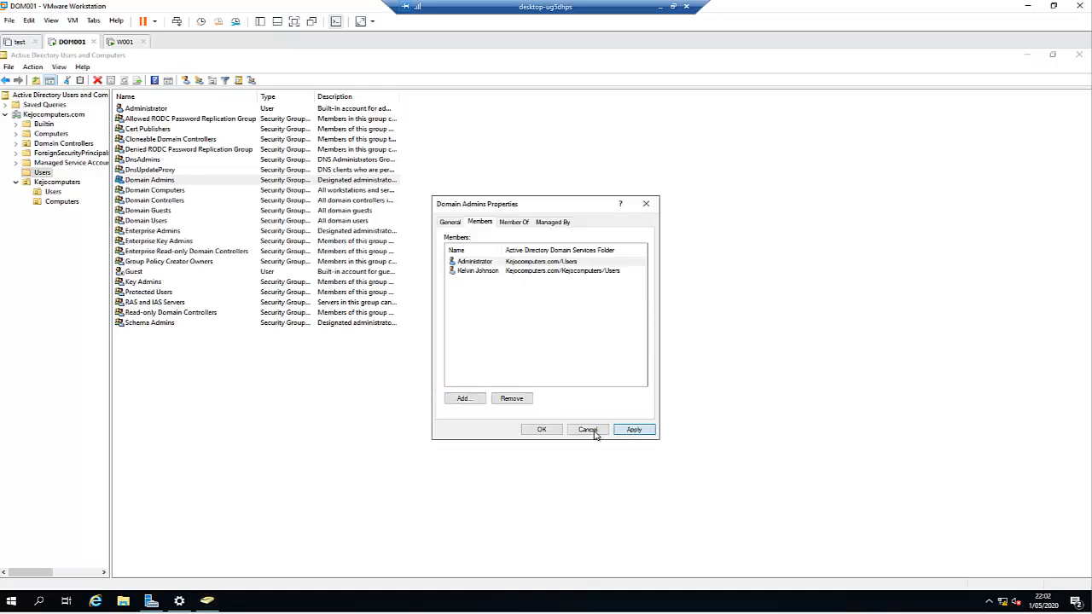
{"action": "left_click", "coordinate": [541, 429]}
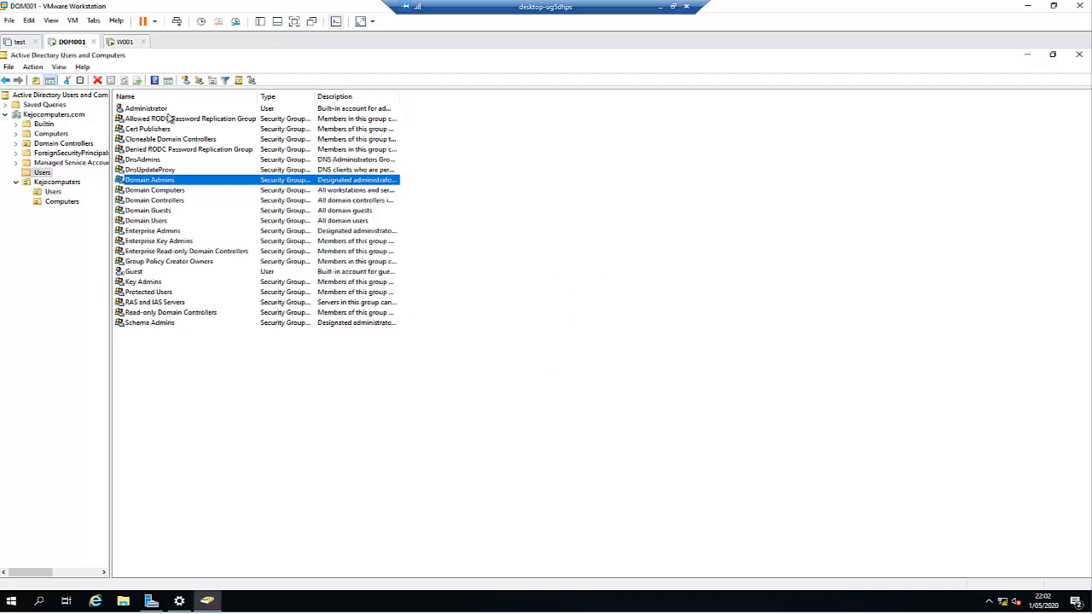
Step: Add the new user to the Enterprise Admins group
{"action": "double_click", "coordinate": [164, 232]}
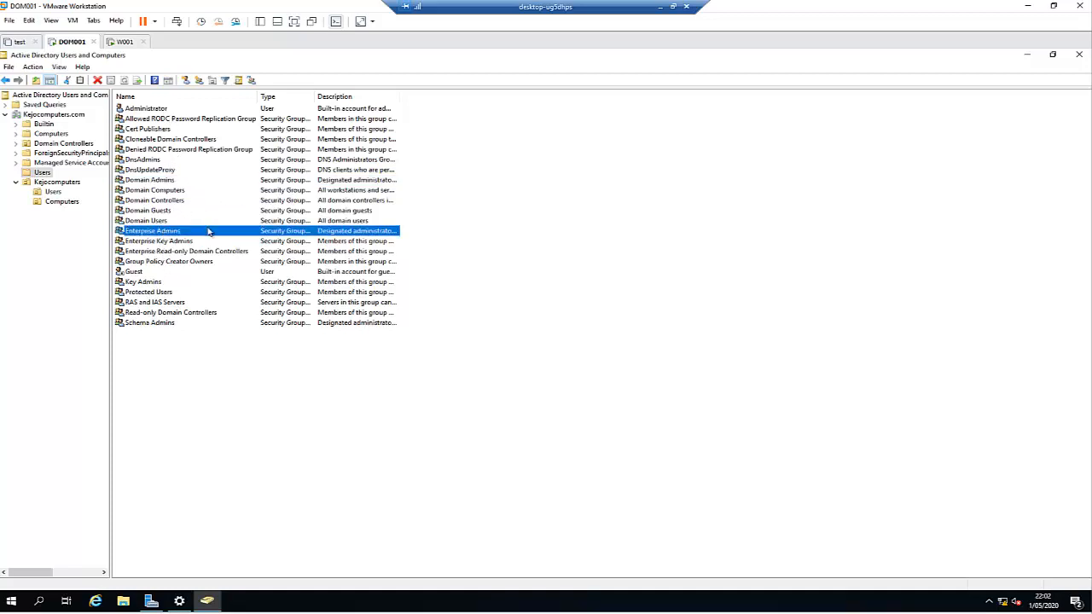
{"action": "left_click", "coordinate": [479, 222]}
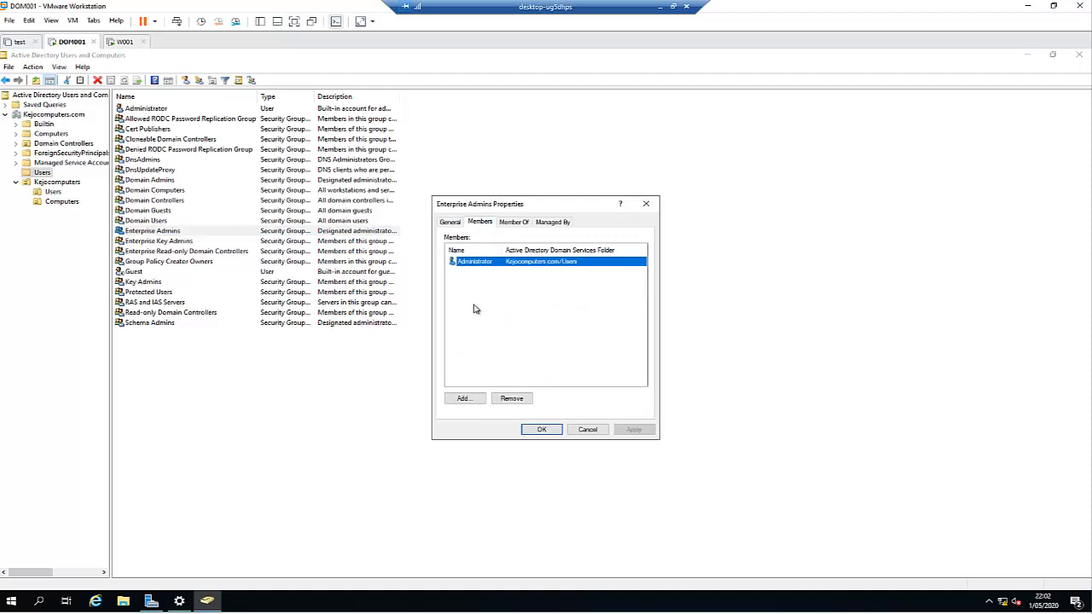
{"action": "left_click", "coordinate": [462, 397]}
{"action": "type", "text": "kelvin"}
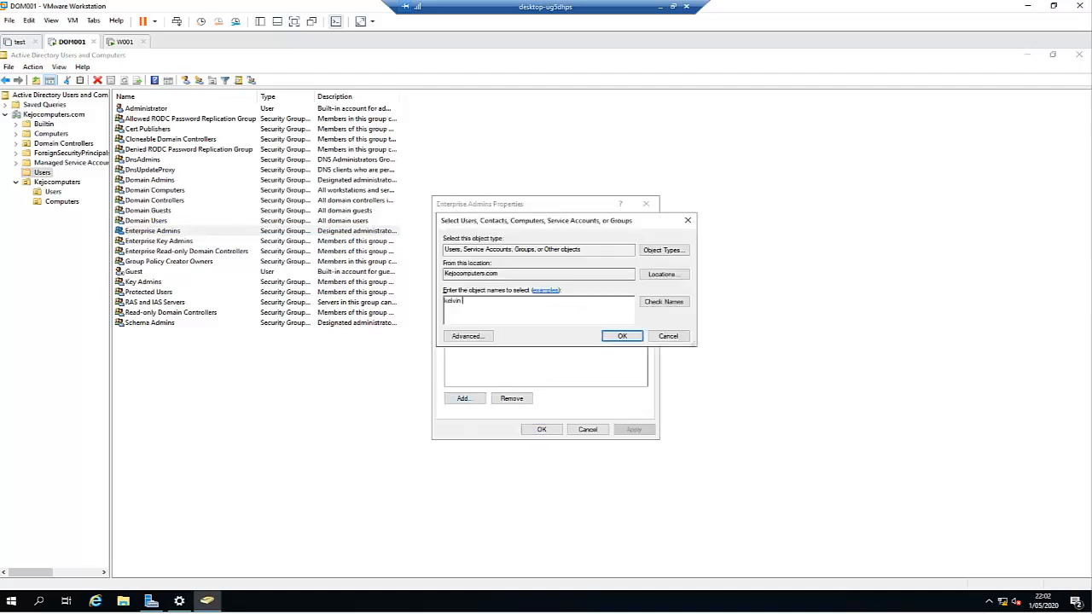
{"action": "key", "text": "Return"}
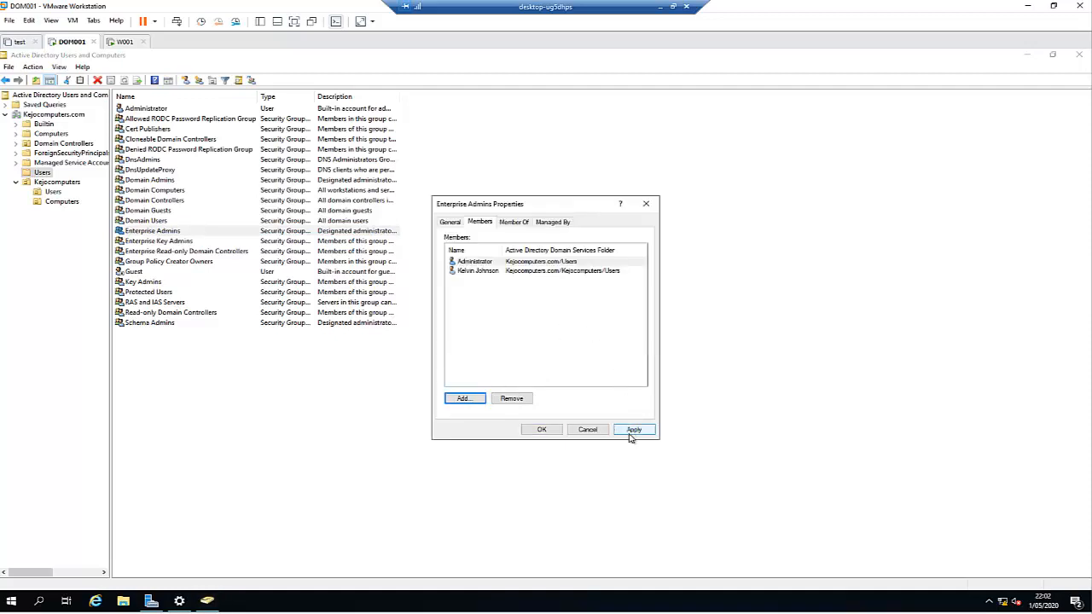
{"action": "left_click", "coordinate": [544, 431]}
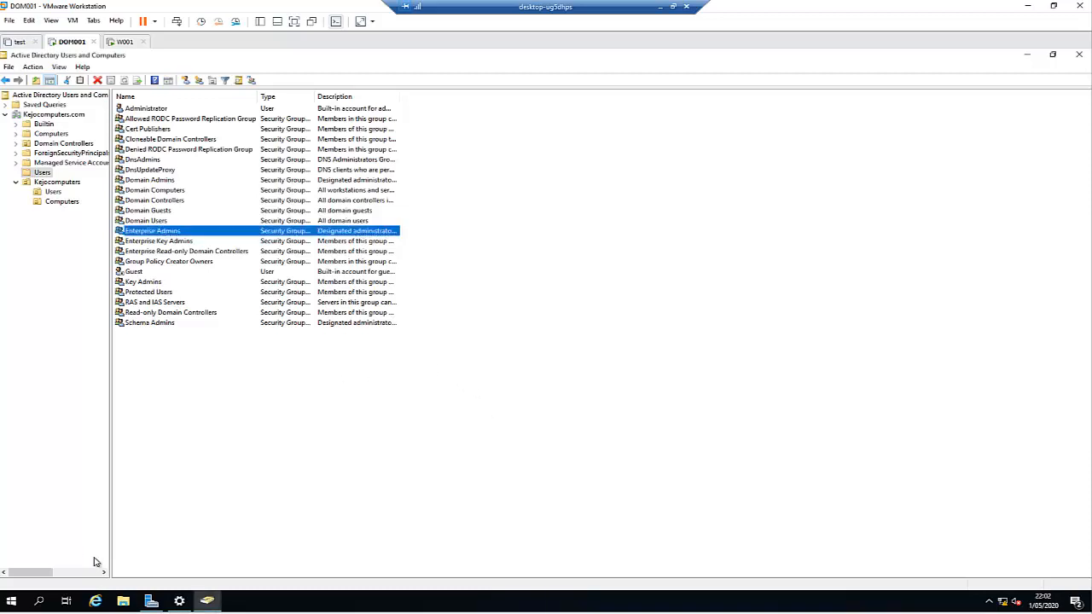
Step: Sign out of the Administrator session
{"action": "right_click", "coordinate": [16, 604]}
{"action": "mouse_move", "coordinate": [94, 572]}
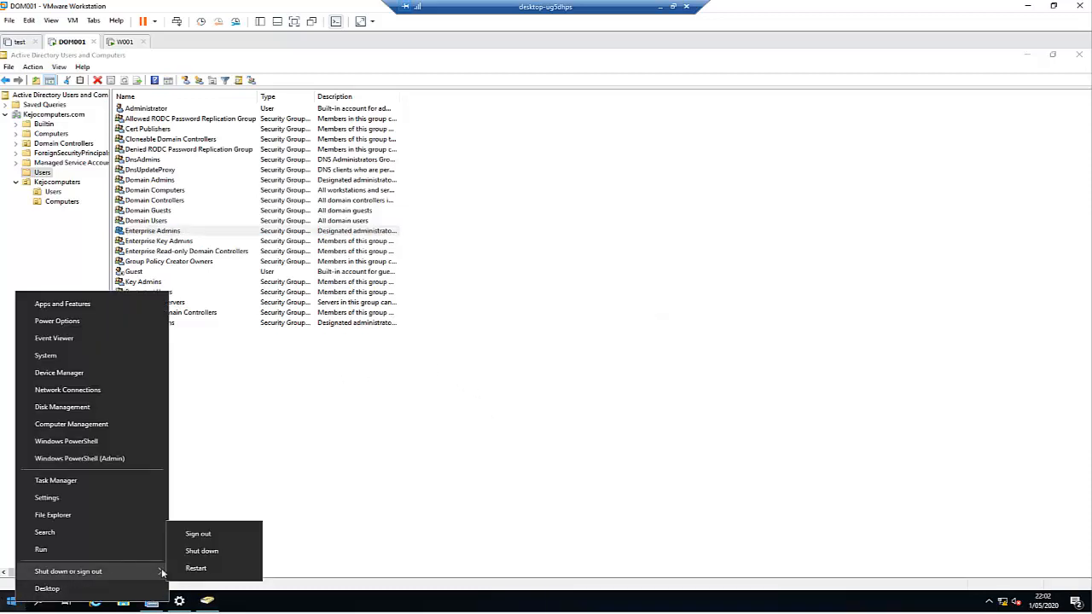
{"action": "left_click", "coordinate": [203, 535]}
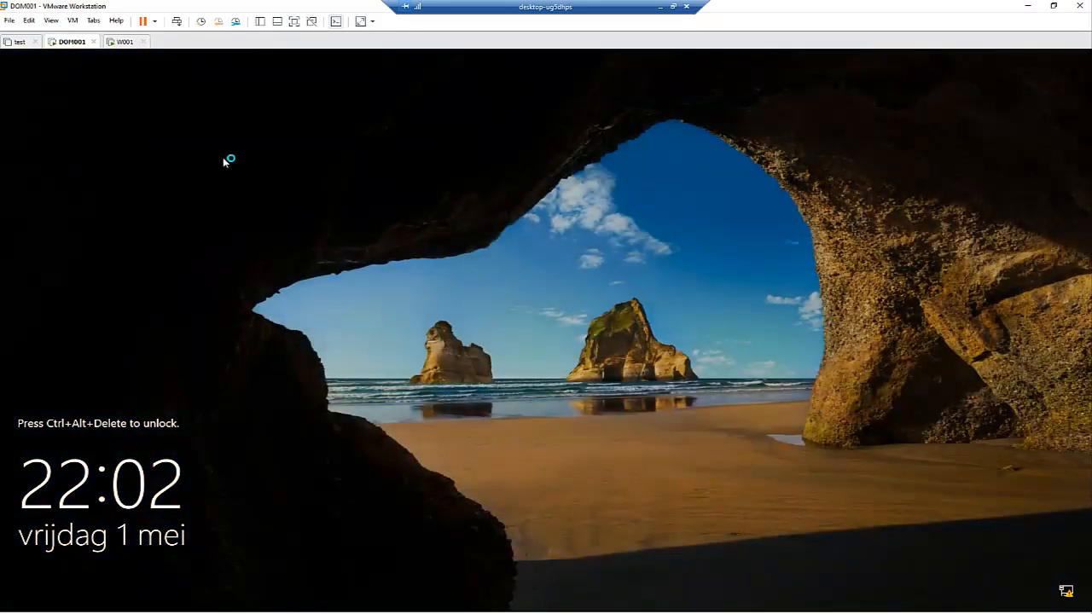
Step: Send Ctrl+Alt+Del and sign in as the new domain admin user with their password
{"action": "left_click", "coordinate": [73, 20]}
{"action": "left_click", "coordinate": [95, 71]}
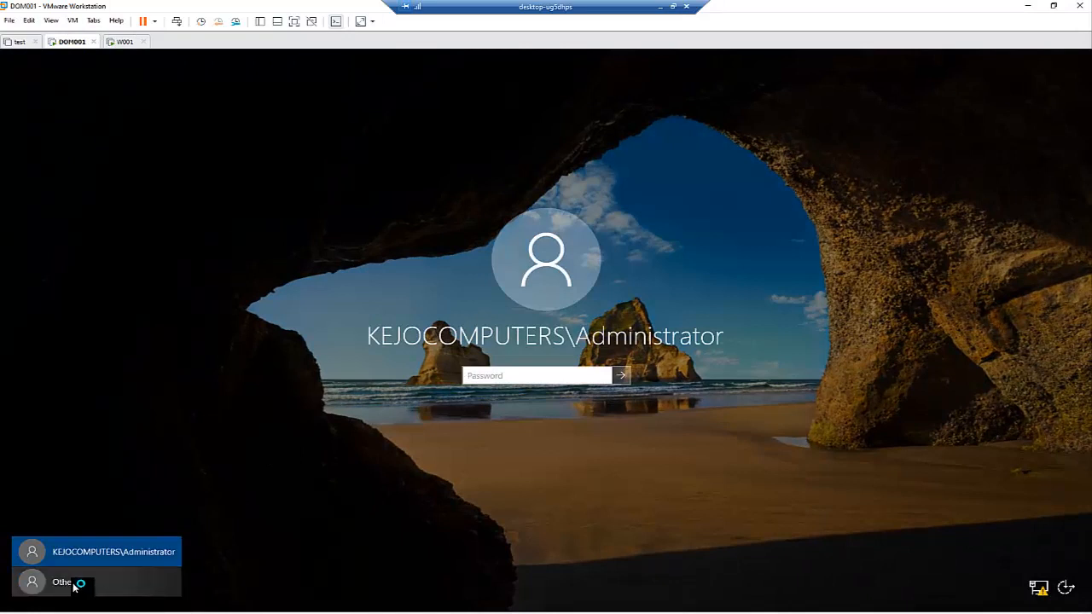
{"action": "left_click", "coordinate": [88, 587]}
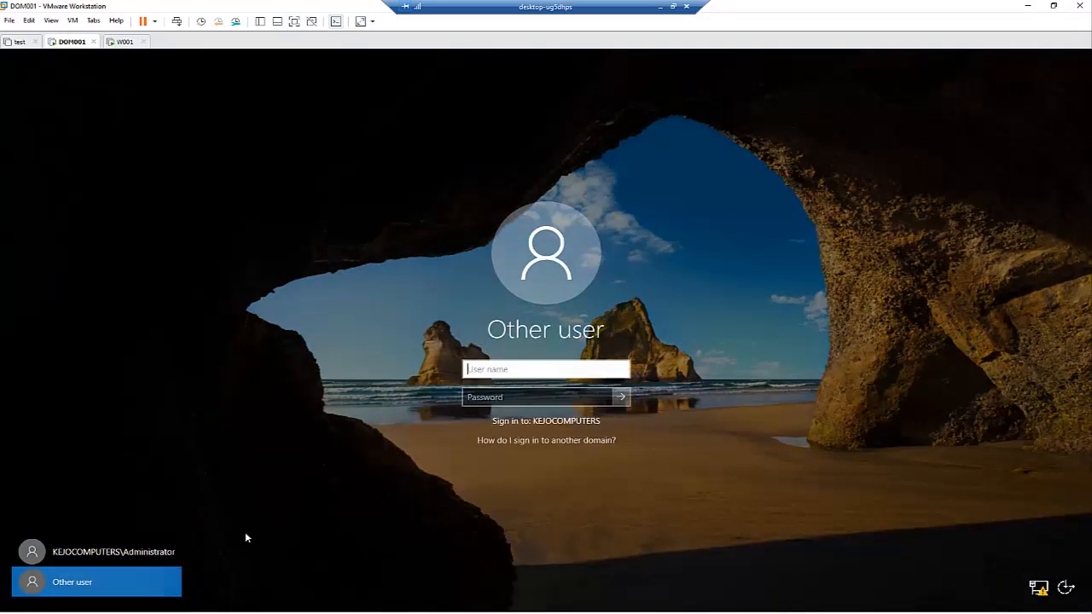
{"action": "left_click", "coordinate": [552, 371]}
{"action": "type", "text": "kelvi"}
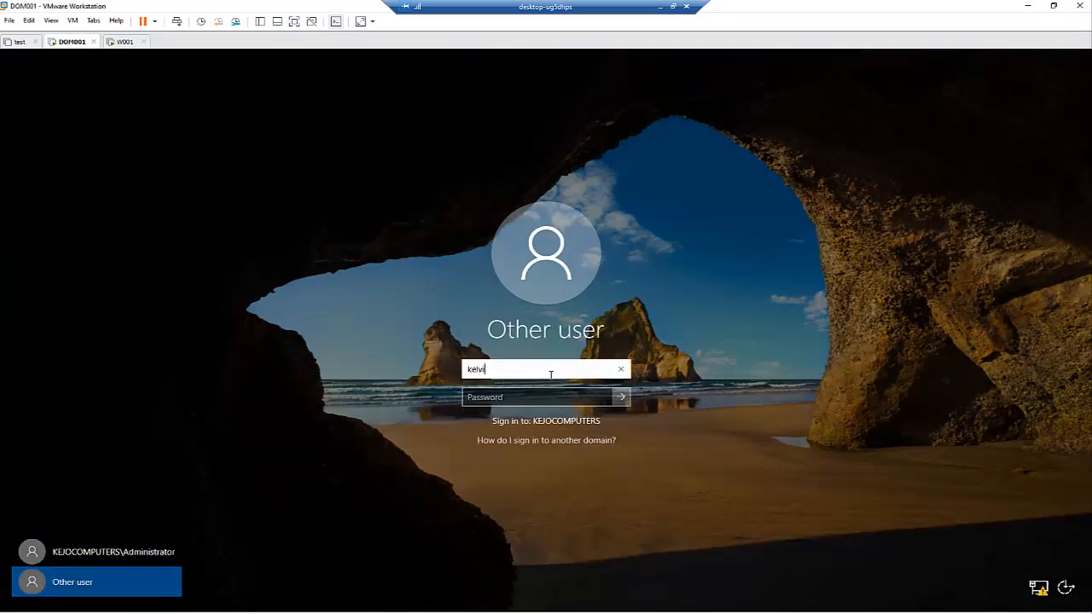
{"action": "type", "text": "n.johnson"}
{"action": "key", "text": "Tab"}
{"action": "type", "text": "•"}
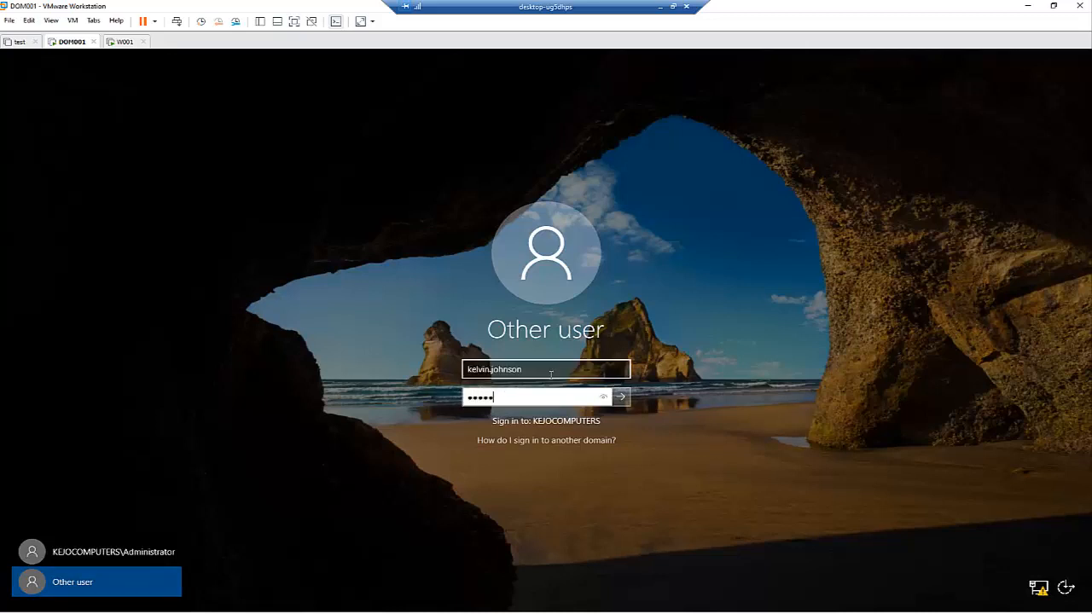
{"action": "type", "text": "•••••••••"}
{"action": "key", "text": "Return"}
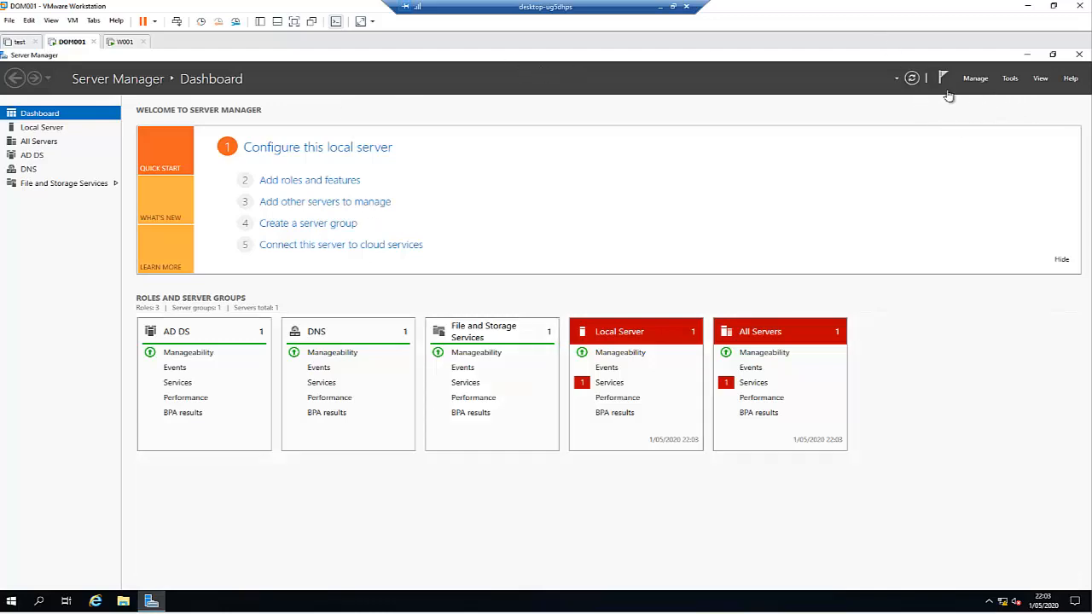
Step: Launch Active Directory Users and Computers and navigate to Kejocomputers.com > Kejocomputers > Users
{"action": "left_click", "coordinate": [1011, 79]}
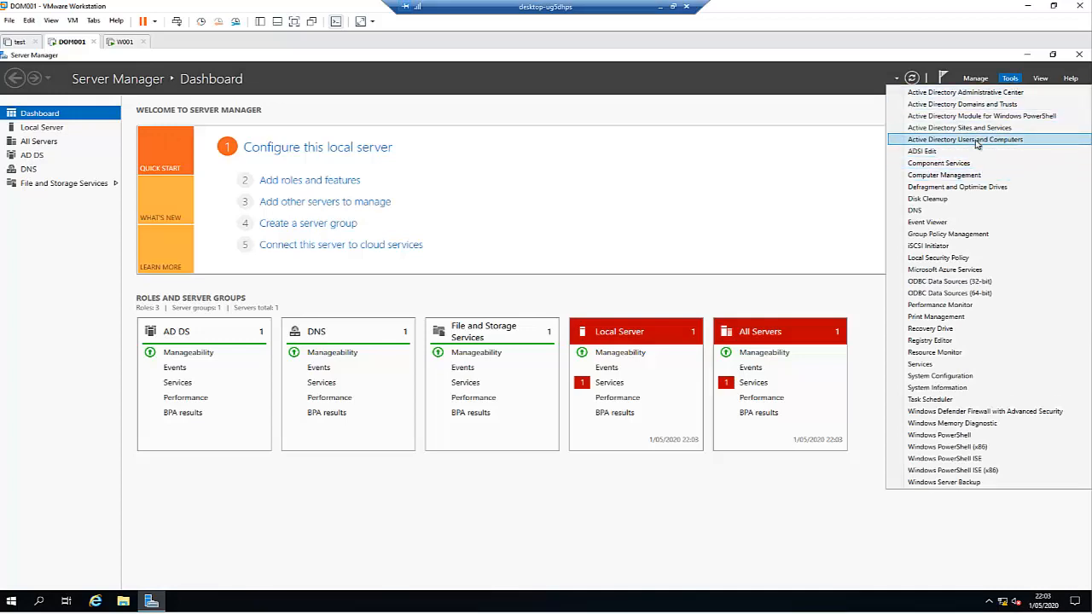
{"action": "left_click", "coordinate": [978, 142]}
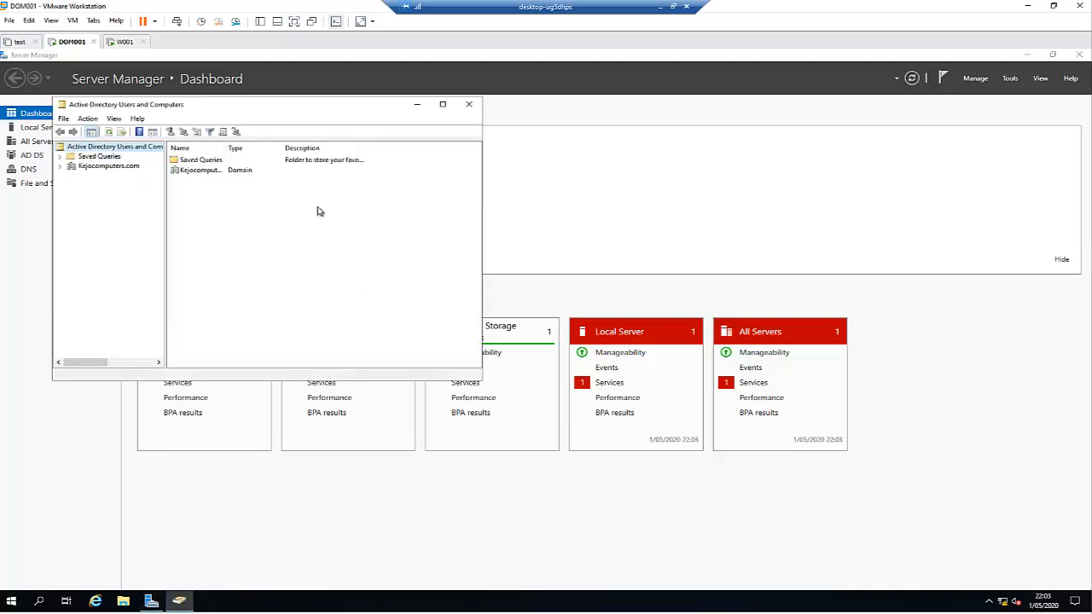
{"action": "left_click", "coordinate": [65, 168]}
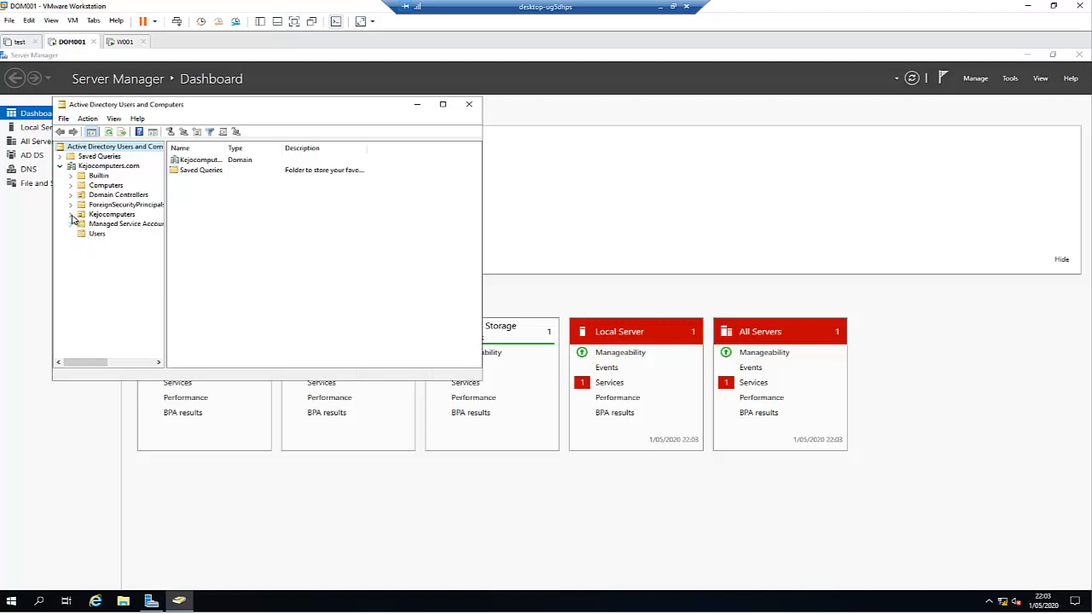
{"action": "left_click", "coordinate": [71, 215]}
{"action": "left_click", "coordinate": [111, 234]}
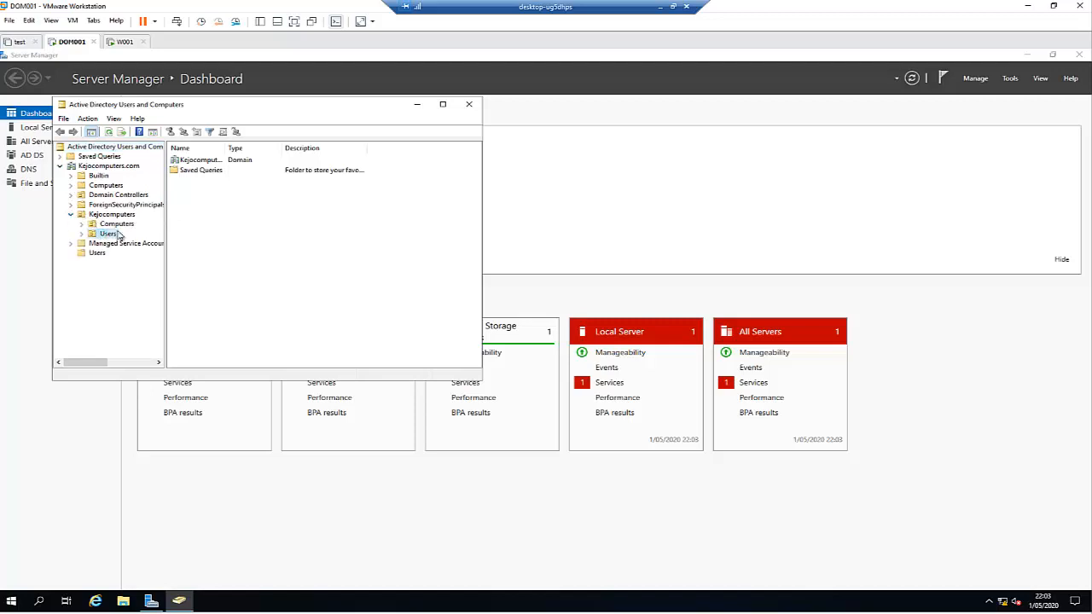
Step: Start a new user in the Users OU, entering the user's first name, last name and logon name
{"action": "right_click", "coordinate": [195, 210]}
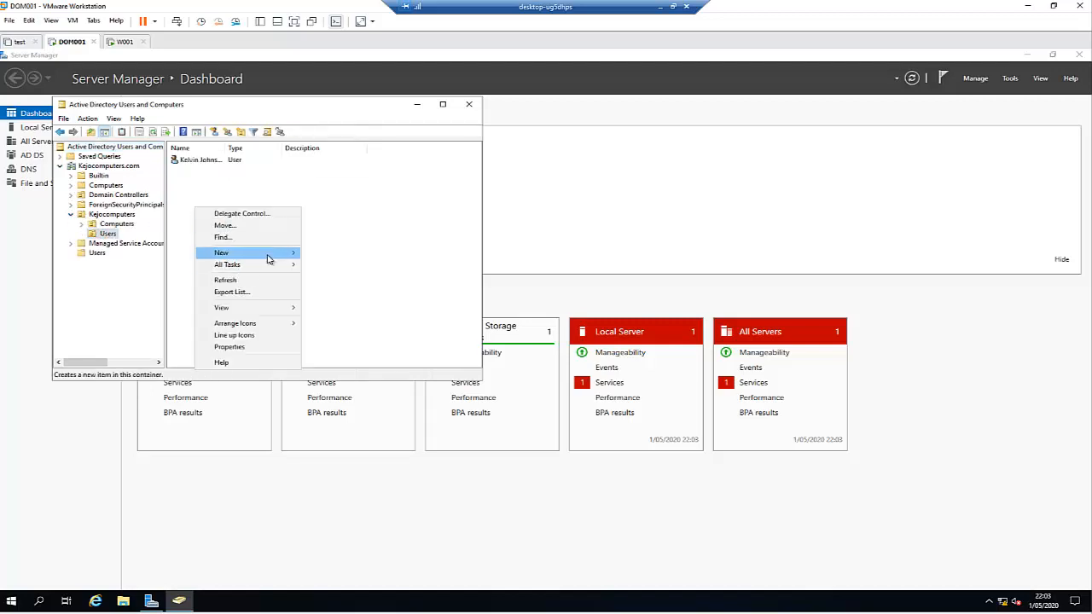
{"action": "mouse_move", "coordinate": [270, 256]}
{"action": "left_click", "coordinate": [336, 358]}
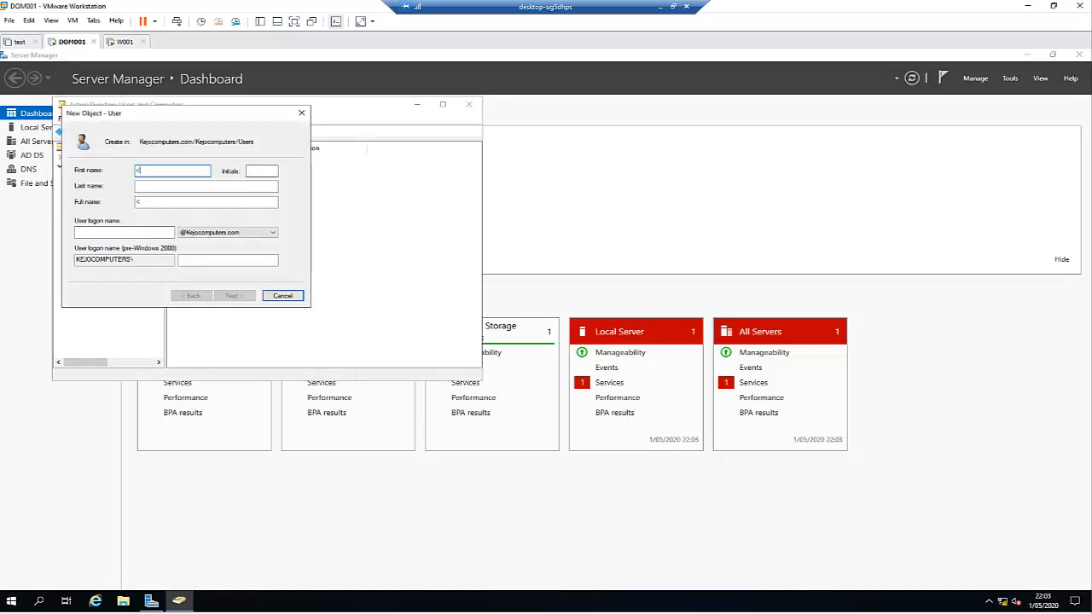
{"action": "key", "text": "Tab"}
{"action": "key", "text": "Tab"}
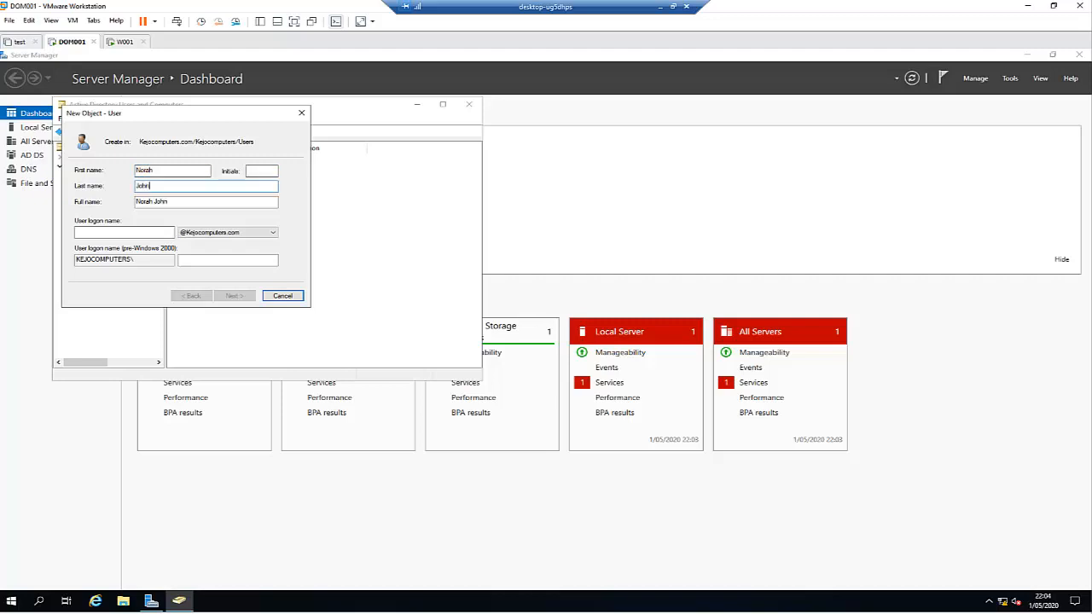
{"action": "key", "text": "Tab"}
{"action": "key", "text": "Tab"}
{"action": "type", "text": "nor"}
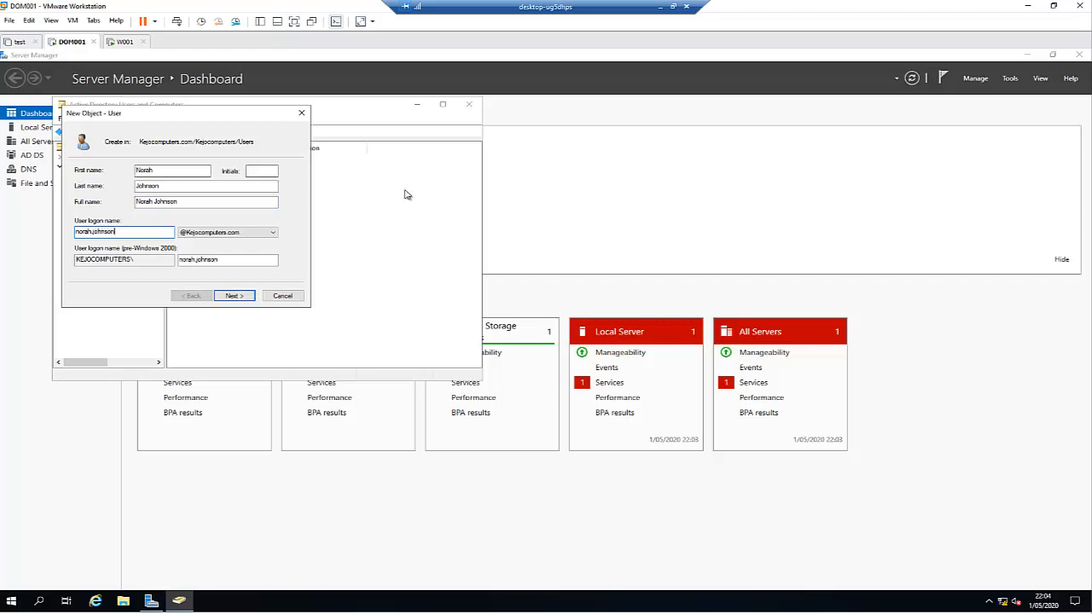
Step: Enter and confirm the password, set it to never expire without a change at next logon, and finish
{"action": "left_click", "coordinate": [237, 296]}
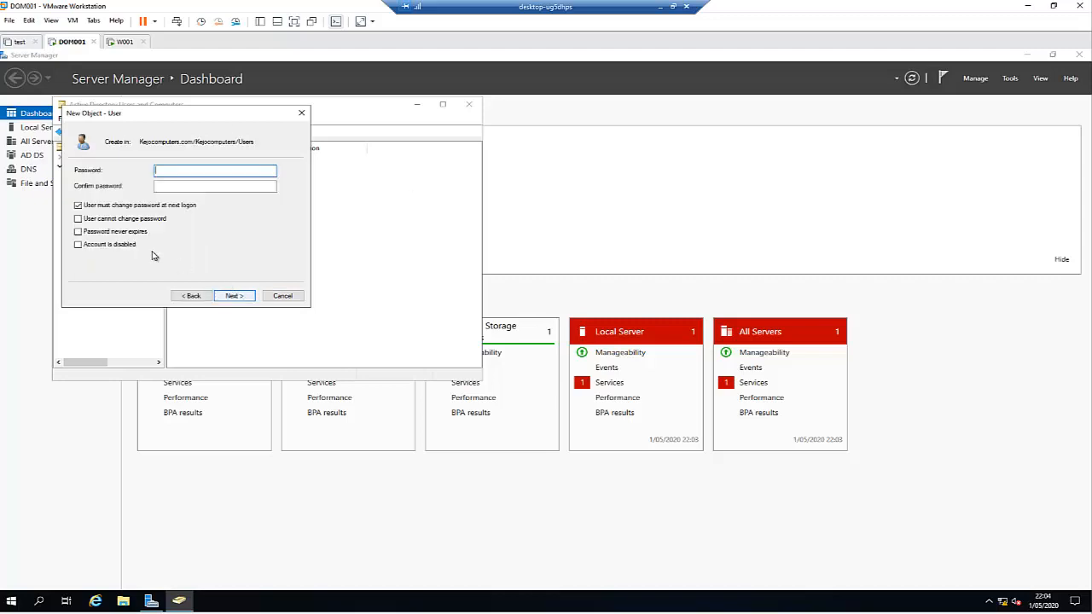
{"action": "left_click", "coordinate": [94, 233]}
{"action": "left_click", "coordinate": [212, 171]}
{"action": "key", "text": "BackSpace"}
{"action": "key", "text": "BackSpace"}
{"action": "key", "text": "Tab"}
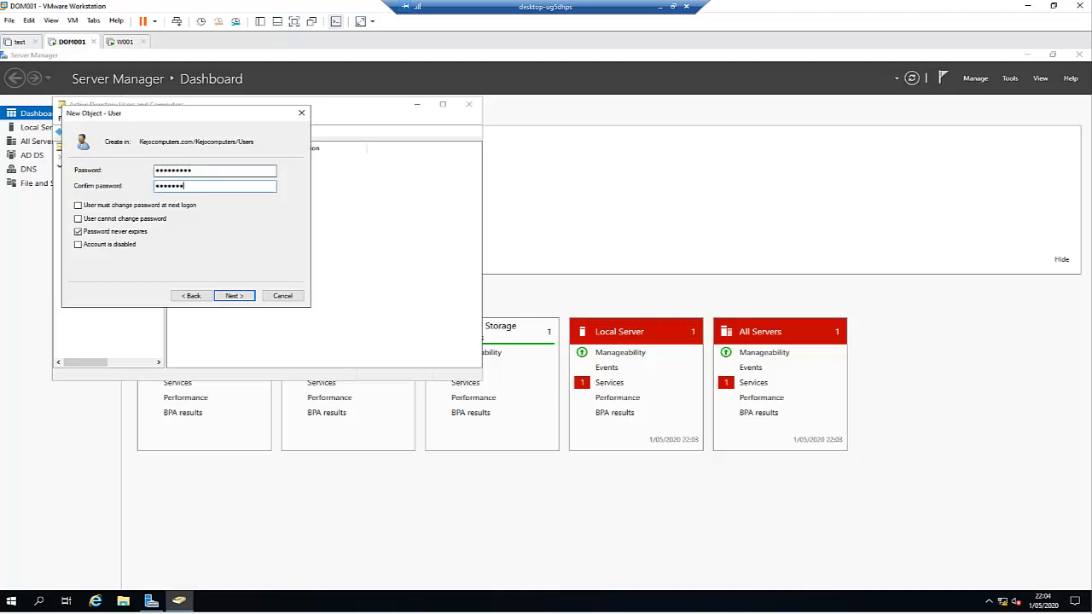
{"action": "key", "text": "Return"}
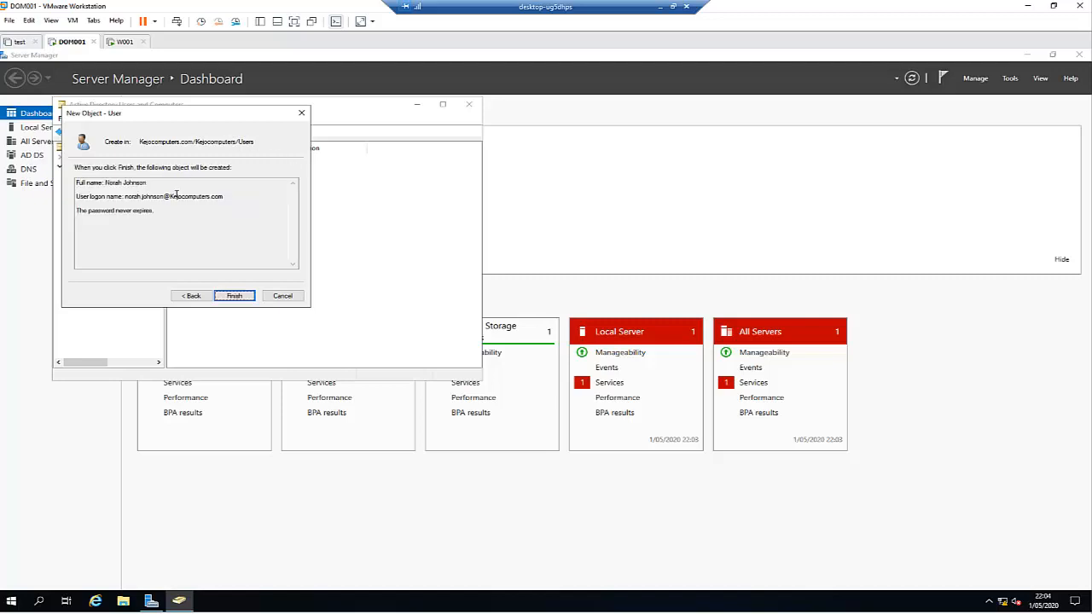
{"action": "left_click", "coordinate": [243, 297]}
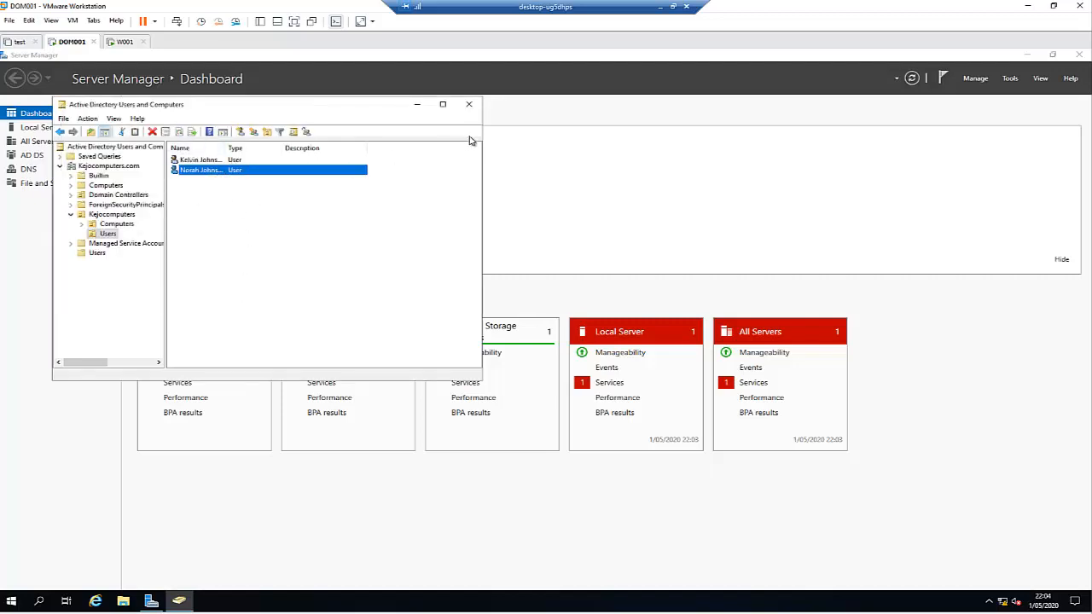
Step: In DNS Manager on DOM001, view the Kejocomputers.com forward zone records, then the empty Reverse Lookup Zones
{"action": "left_click", "coordinate": [1008, 78]}
{"action": "left_click", "coordinate": [920, 216]}
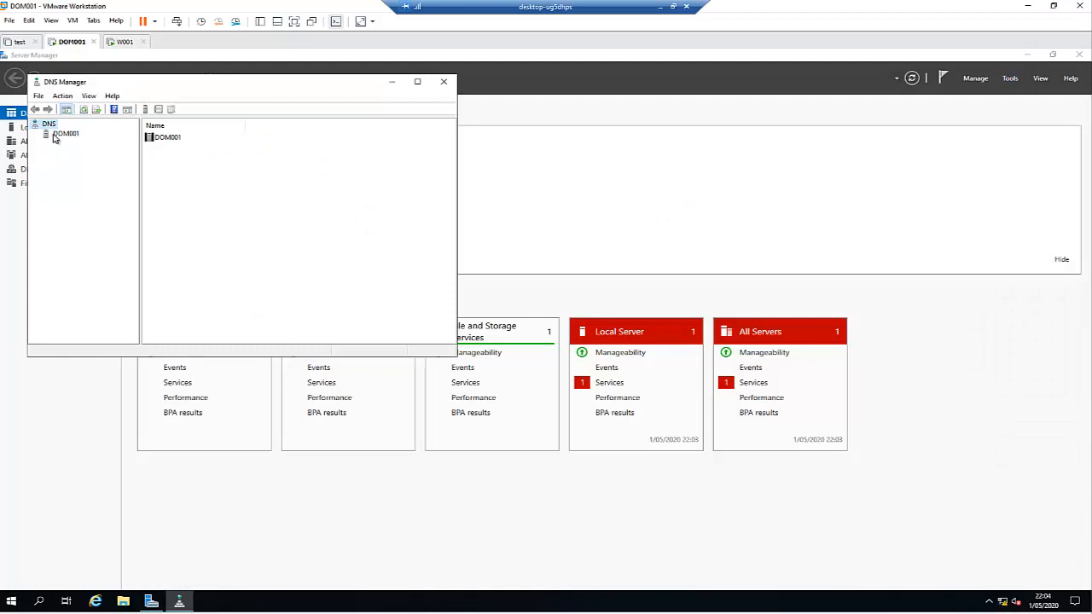
{"action": "left_click", "coordinate": [53, 136]}
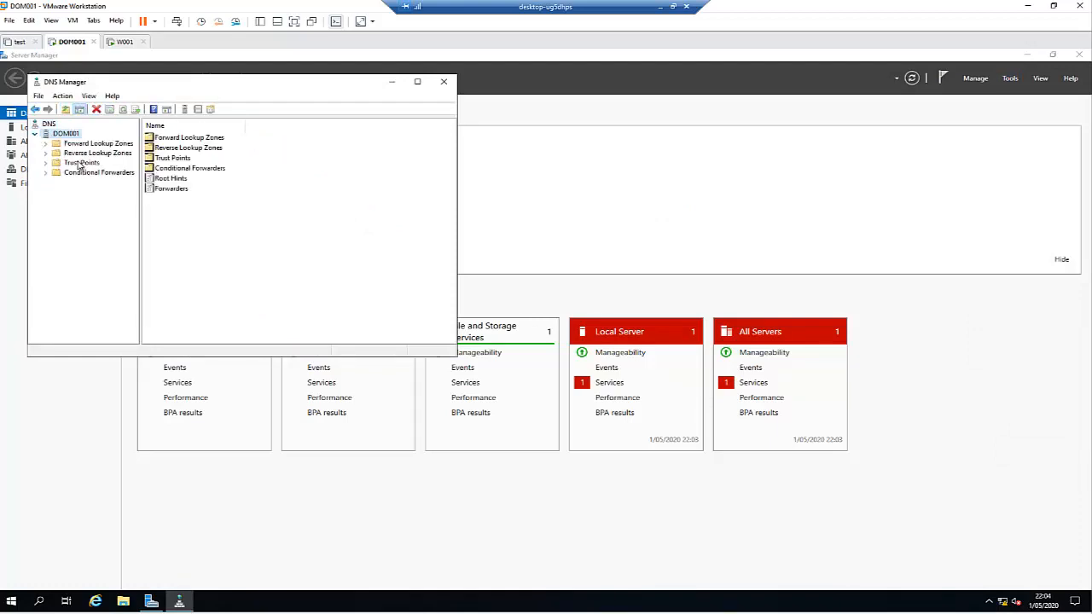
{"action": "left_click", "coordinate": [73, 146]}
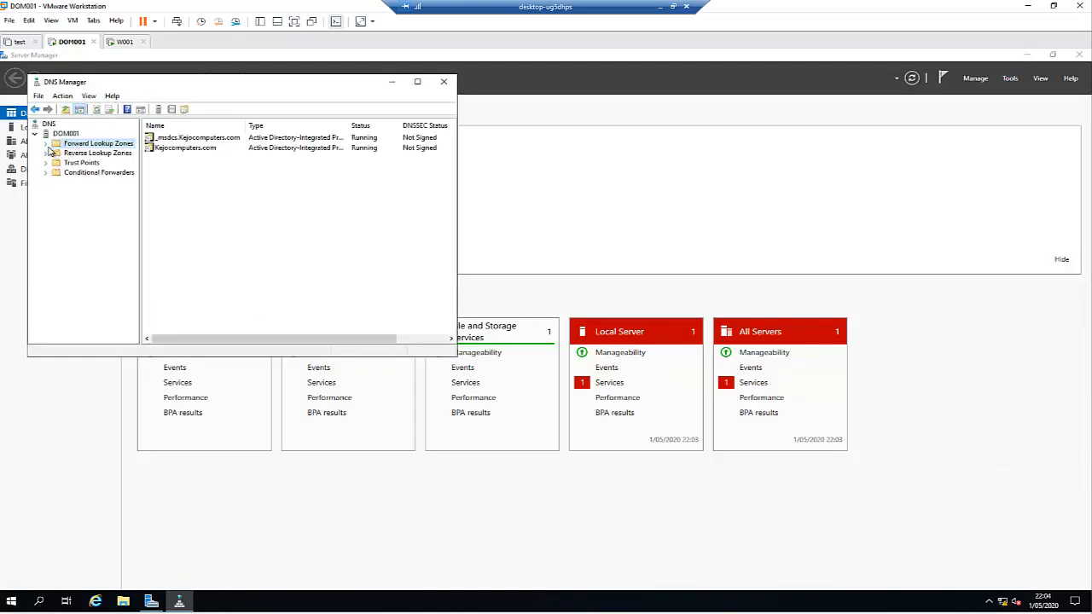
{"action": "left_click", "coordinate": [47, 144]}
{"action": "left_click", "coordinate": [86, 163]}
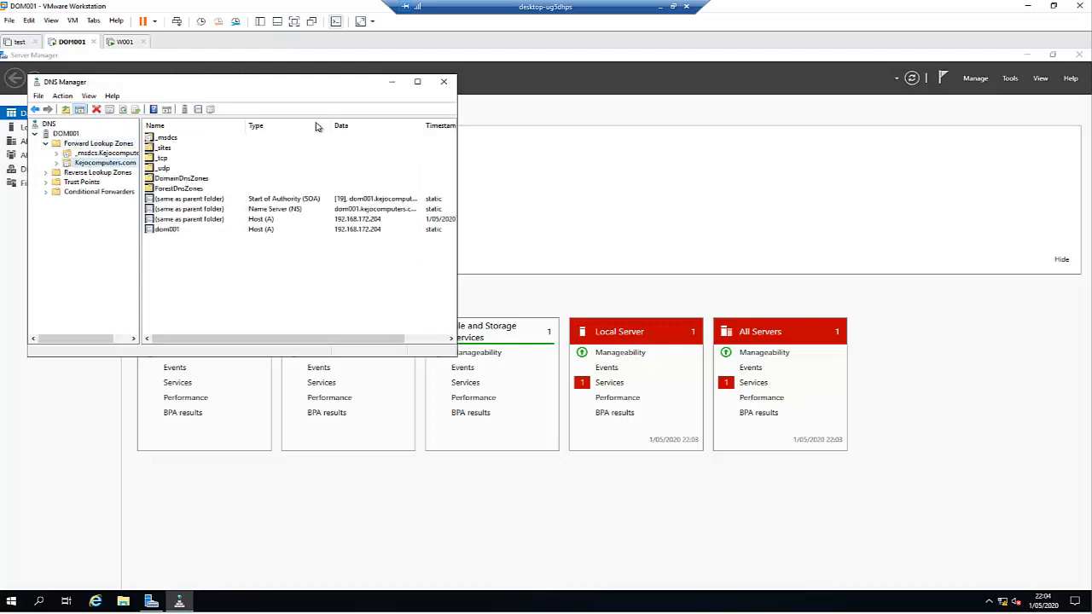
{"action": "left_click", "coordinate": [417, 82]}
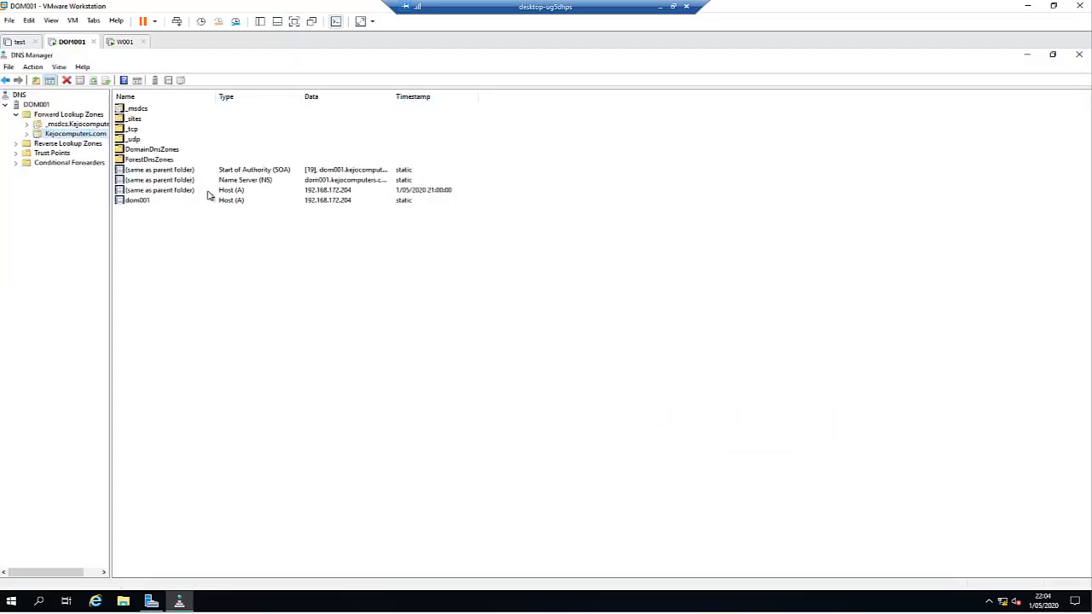
{"action": "left_click", "coordinate": [45, 145]}
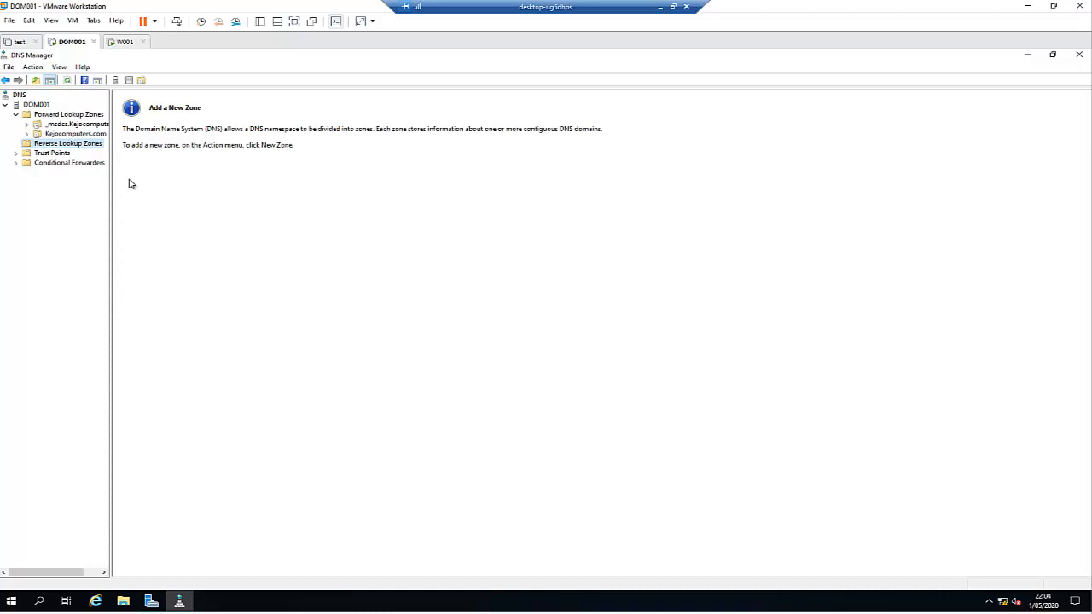
Step: Begin a primary, Active Directory-stored IPv4 reverse lookup zone replicated to all domain DNS servers
{"action": "right_click", "coordinate": [73, 149]}
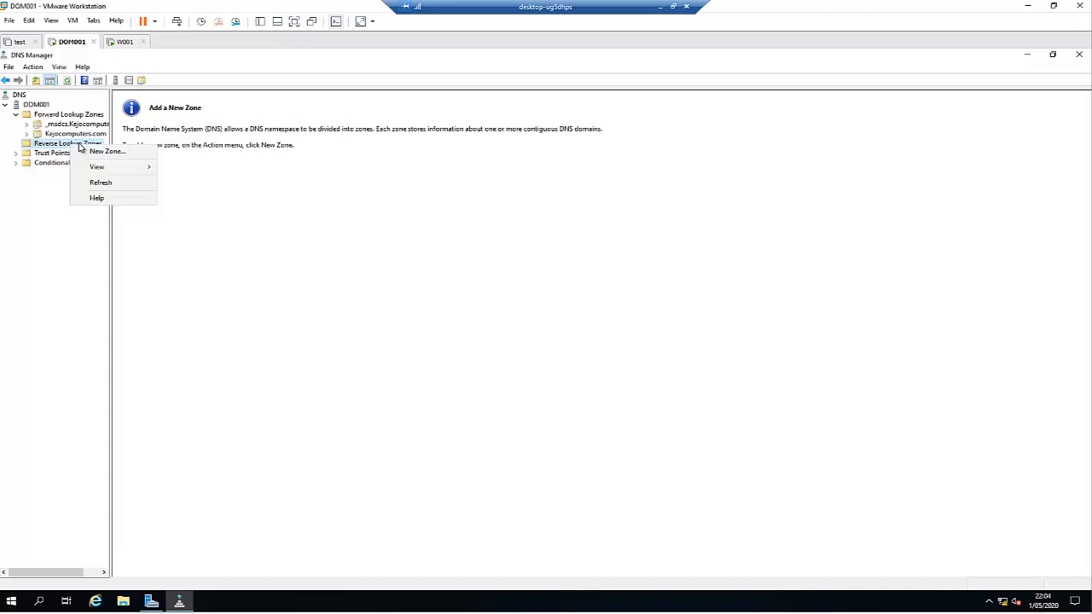
{"action": "left_click", "coordinate": [106, 151]}
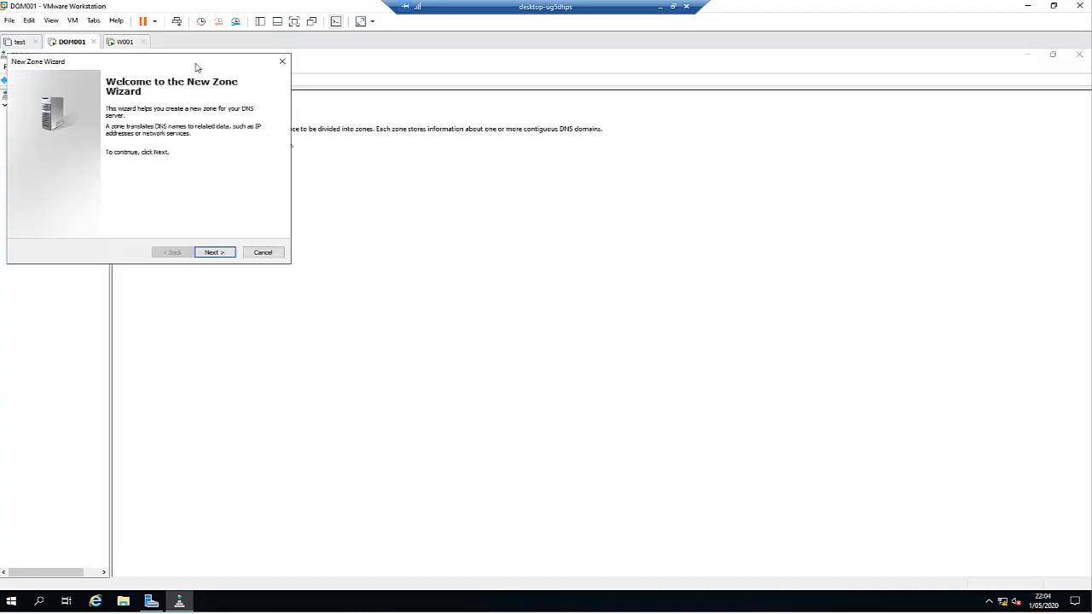
{"action": "left_click_drag", "start_coordinate": [195, 66], "coordinate": [396, 101]}
{"action": "left_click", "coordinate": [419, 289]}
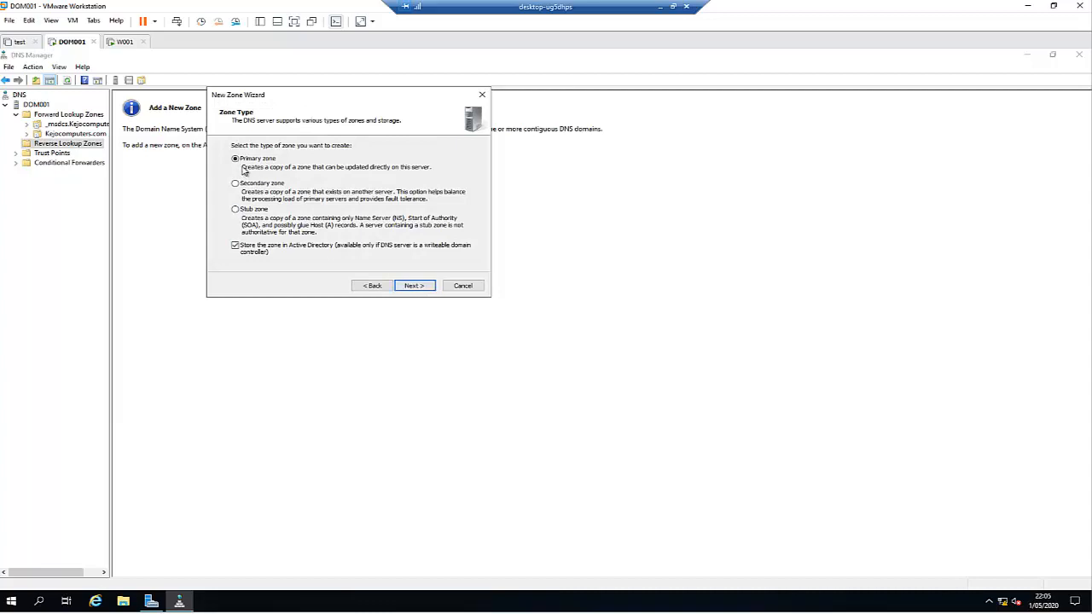
{"action": "left_click", "coordinate": [414, 286]}
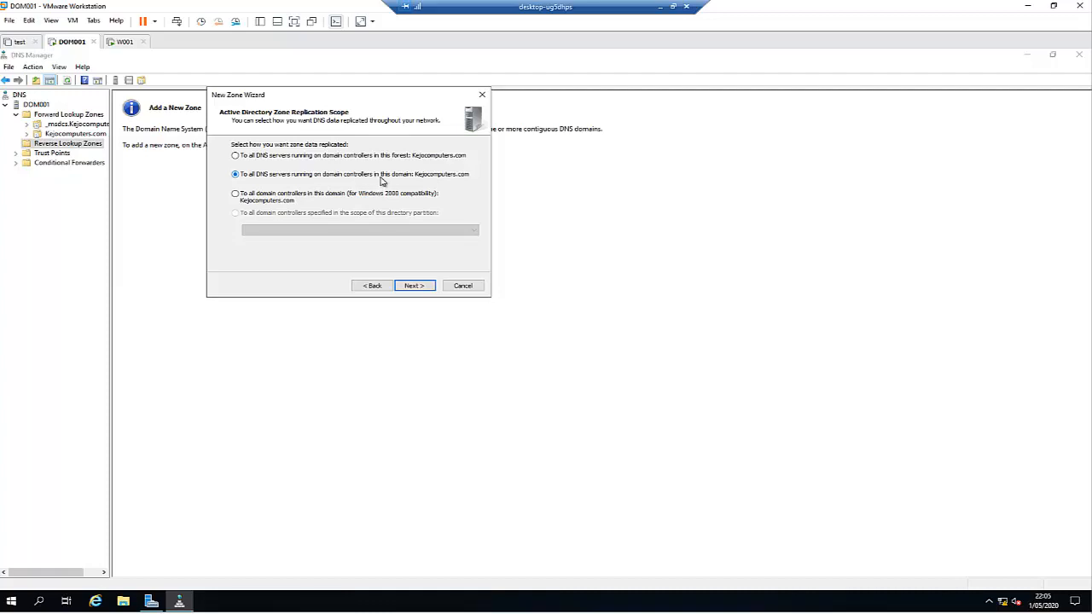
{"action": "left_click", "coordinate": [412, 286]}
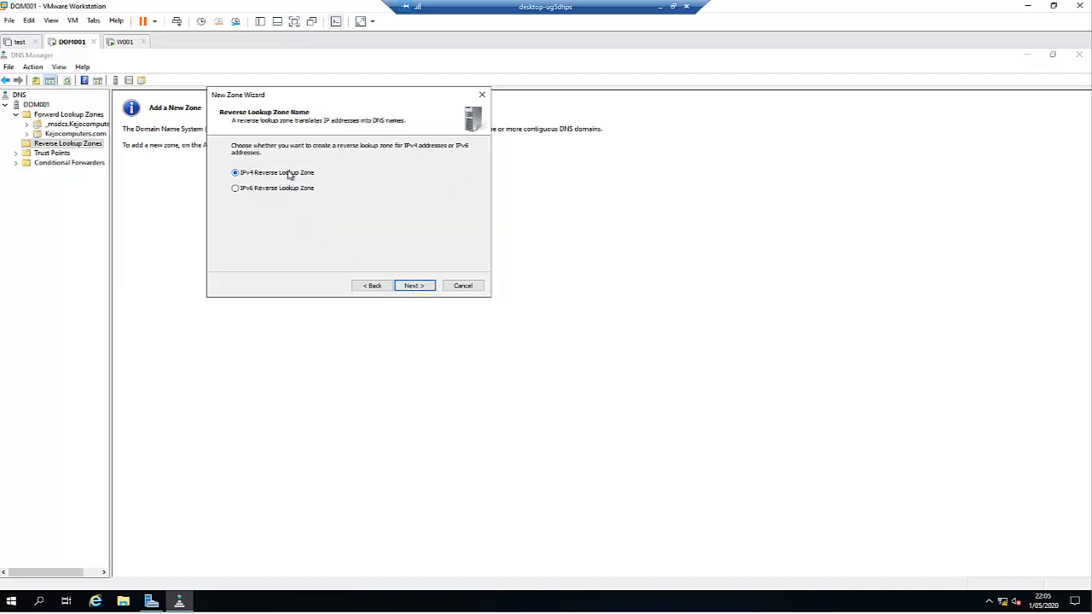
{"action": "left_click", "coordinate": [414, 286]}
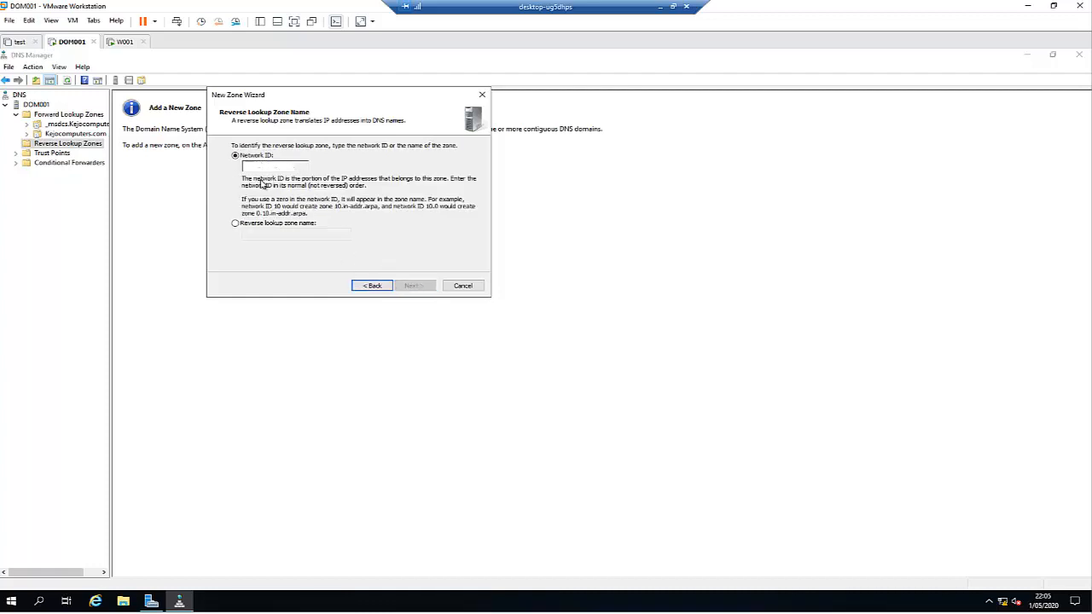
Step: Run ipconfig in a command prompt to read the server address 192.168.172.204, then return to the wizard
{"action": "key", "text": "super+r"}
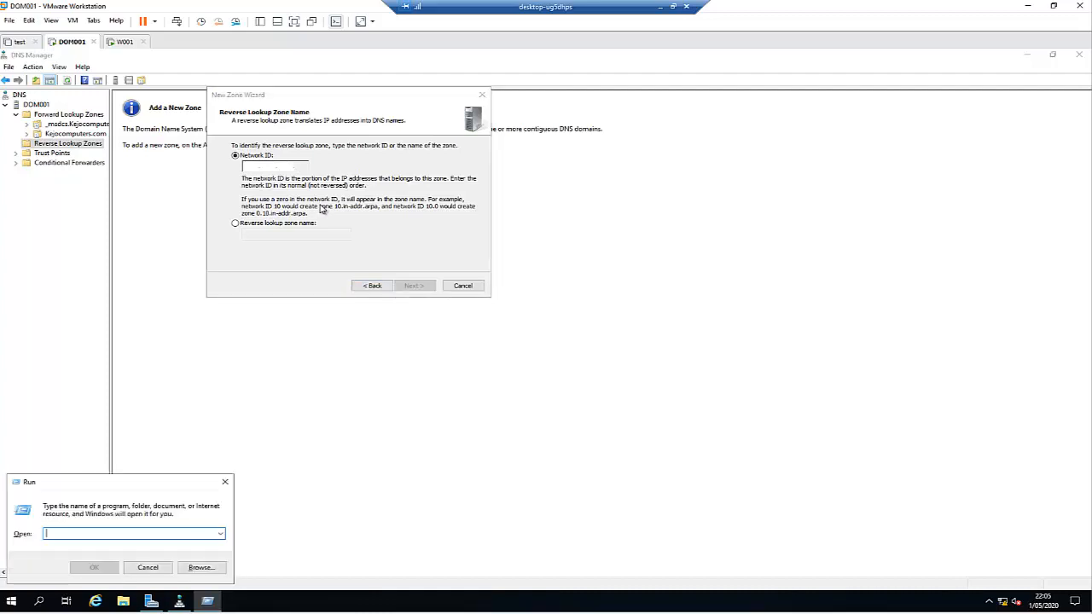
{"action": "type", "text": "cmd"}
{"action": "key", "text": "Return"}
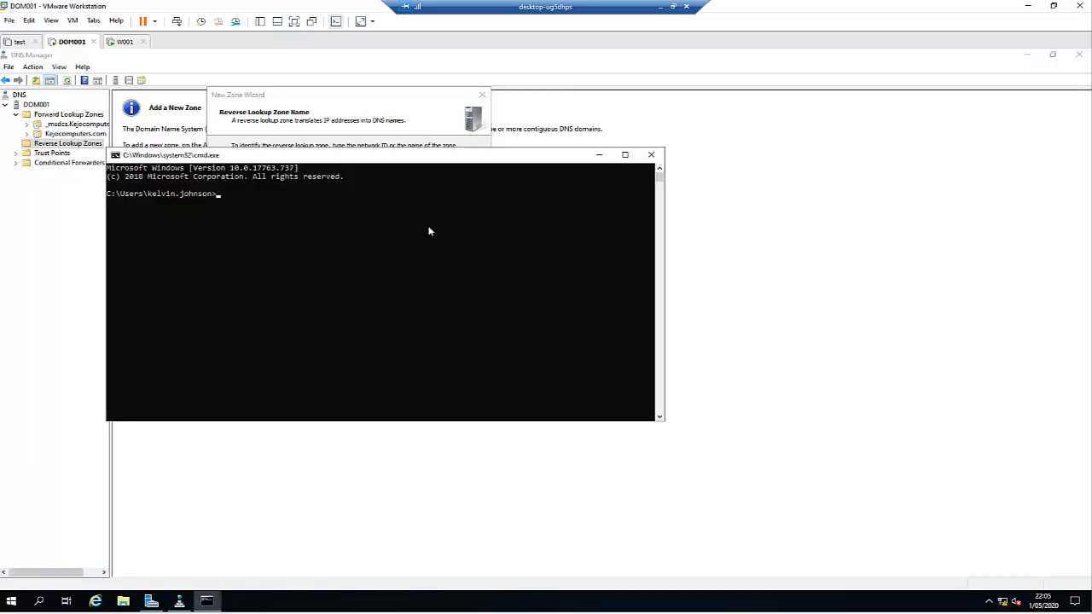
{"action": "left_click_drag", "start_coordinate": [438, 160], "coordinate": [781, 200]}
{"action": "left_click", "coordinate": [681, 244]}
{"action": "type", "text": "ipconf"}
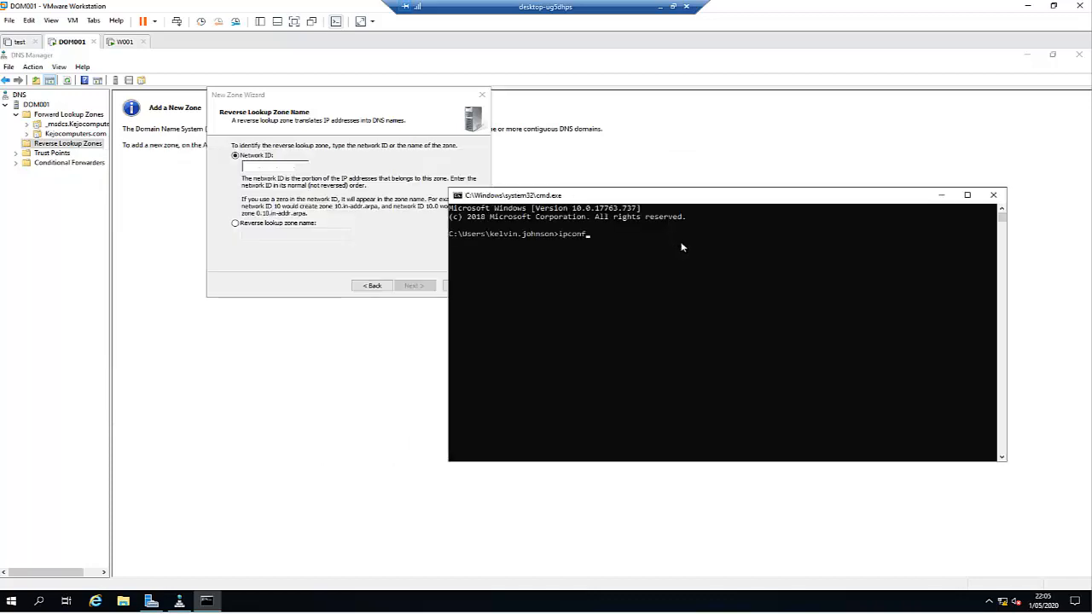
{"action": "type", "text": "ig"}
{"action": "key", "text": "Return"}
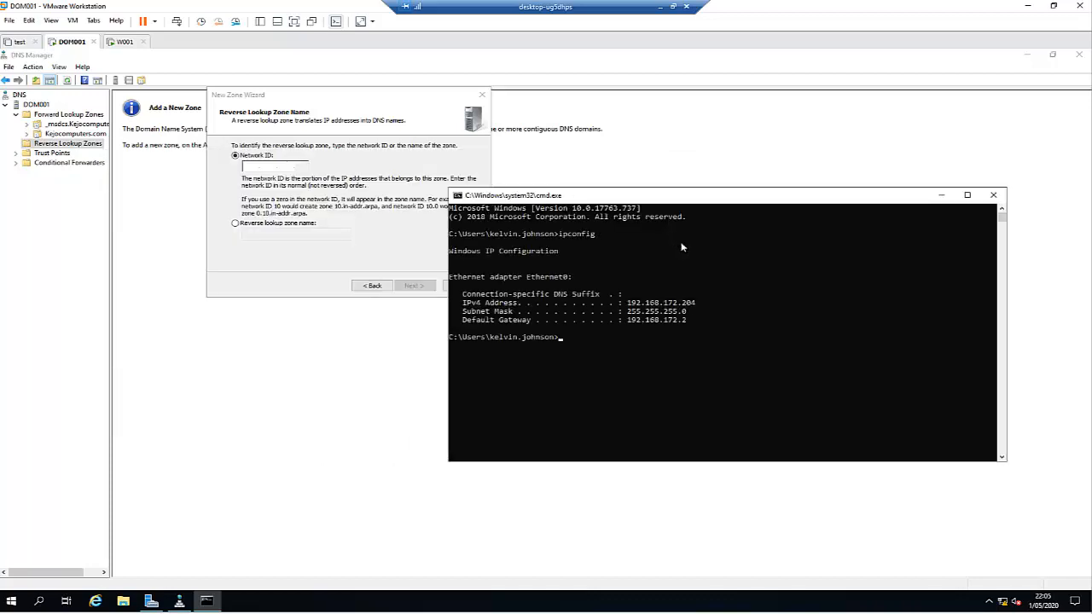
{"action": "left_click", "coordinate": [263, 168]}
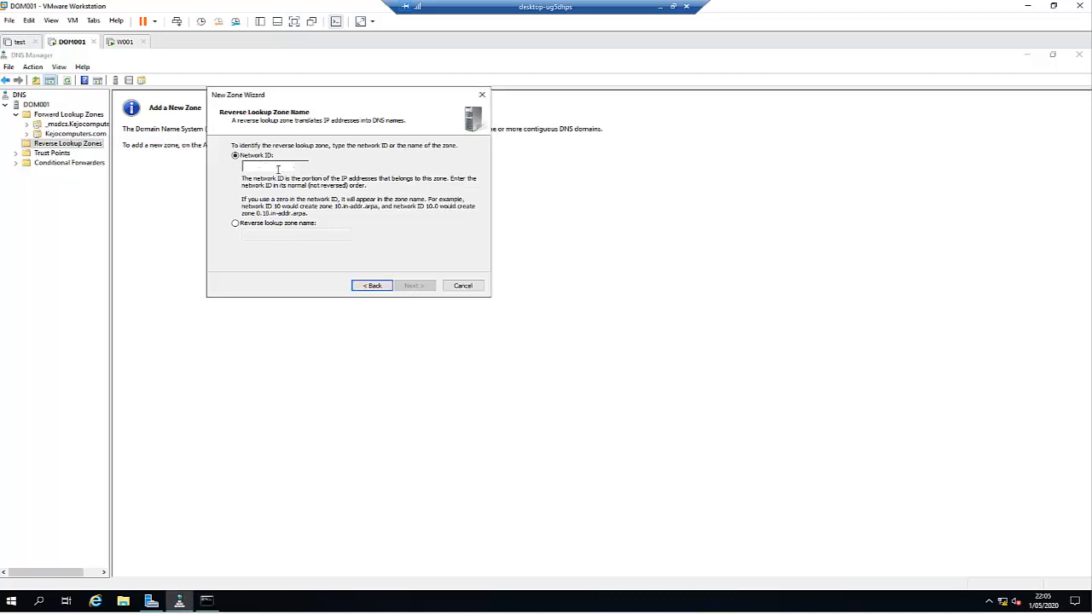
{"action": "left_click", "coordinate": [206, 601]}
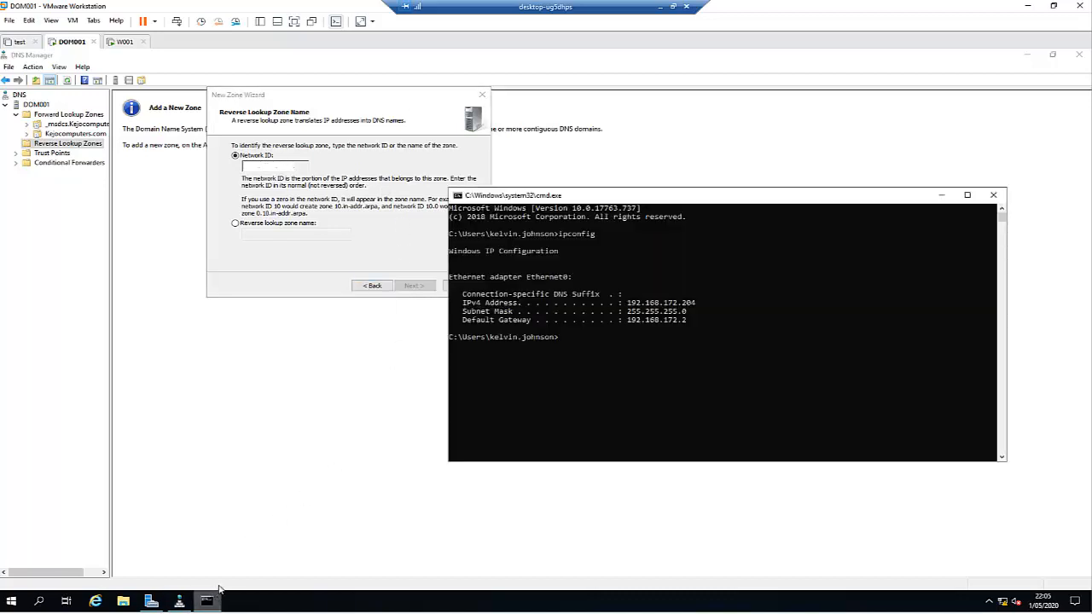
{"action": "left_click", "coordinate": [252, 168]}
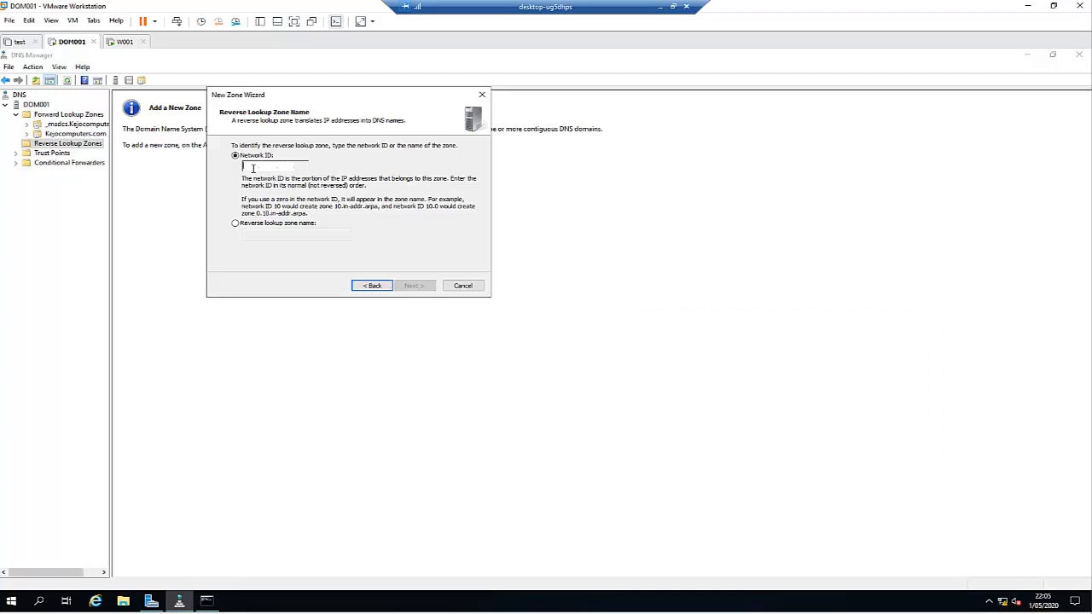
Step: Enter network ID 192.168.172, keep secure-only dynamic updates, and finish the 172.168.192.in-addr.arpa zone
{"action": "type", "text": "192.1"}
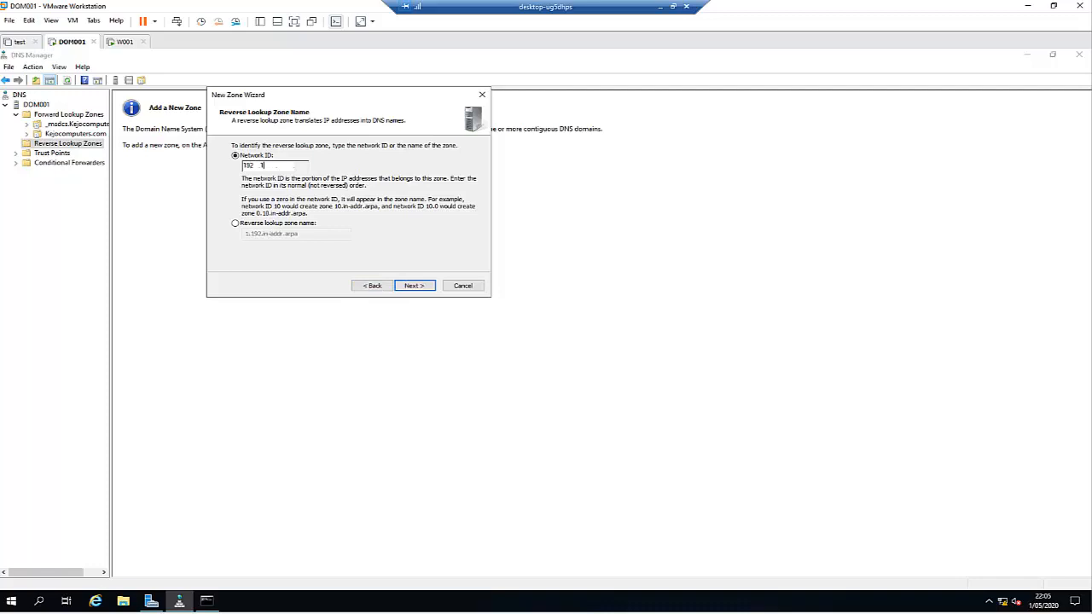
{"action": "type", "text": "68.172"}
{"action": "left_click", "coordinate": [415, 284]}
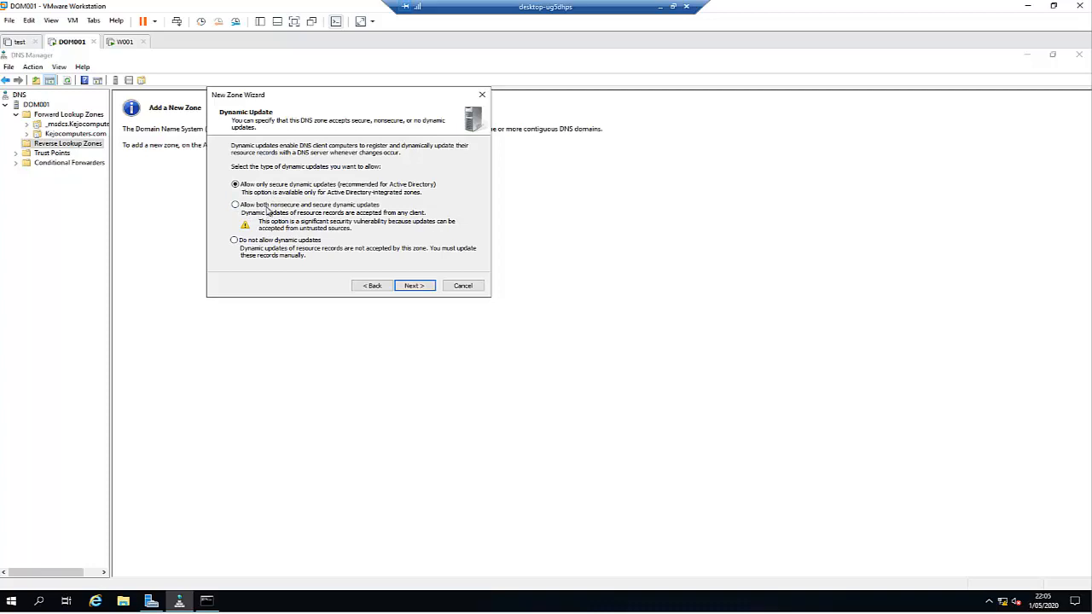
{"action": "left_click", "coordinate": [414, 286]}
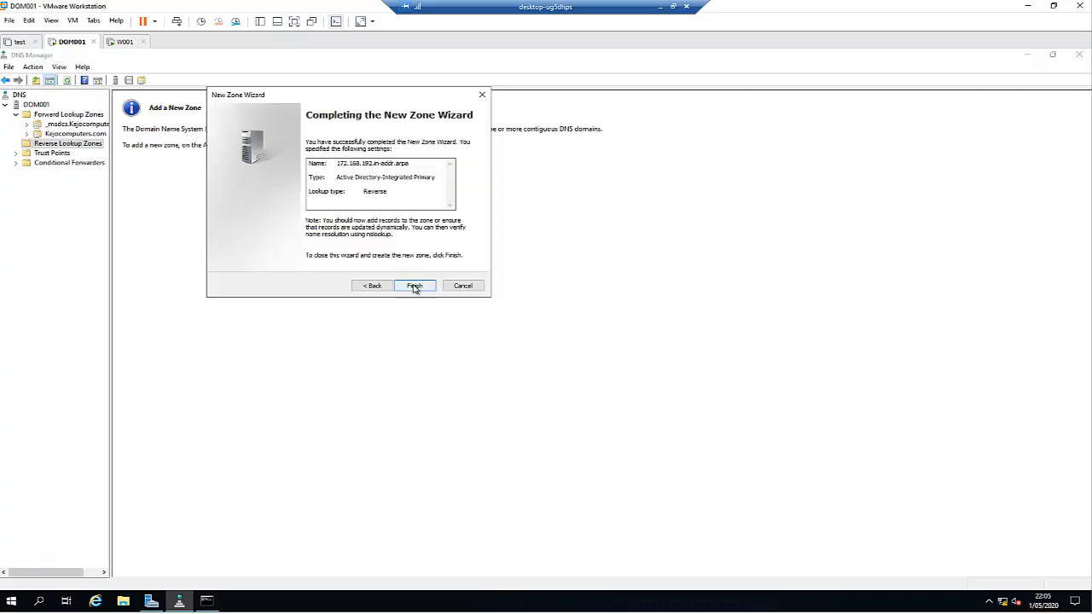
{"action": "key", "text": "Return"}
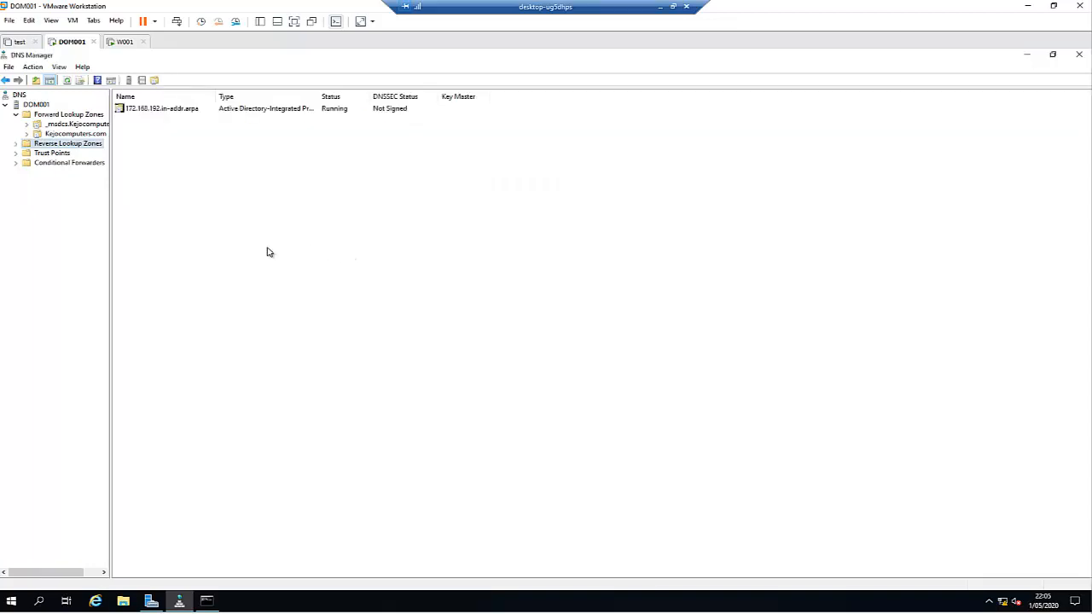
Step: Check the new reverse zone, then open the dom001 host record's properties in Kejocomputers.com
{"action": "left_click", "coordinate": [17, 144]}
{"action": "left_click", "coordinate": [69, 153]}
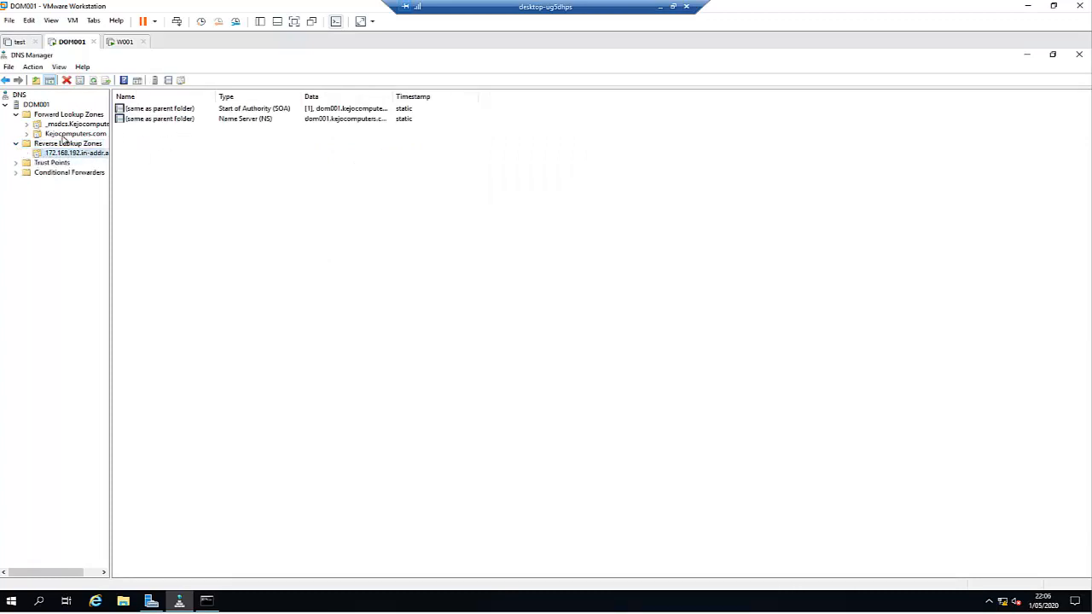
{"action": "left_click", "coordinate": [63, 135]}
{"action": "right_click", "coordinate": [145, 202]}
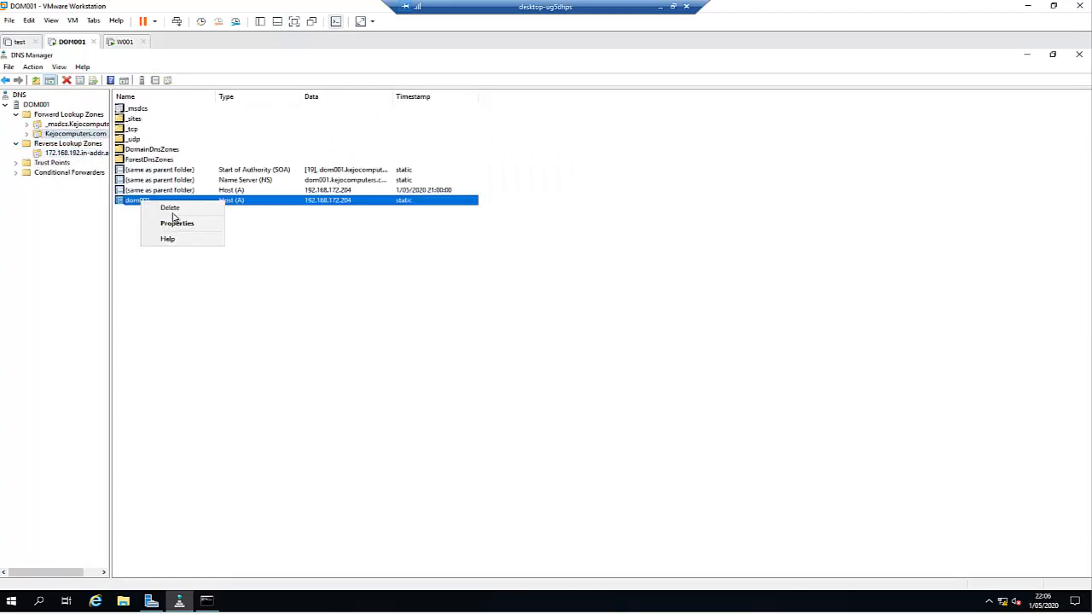
{"action": "left_click", "coordinate": [180, 224]}
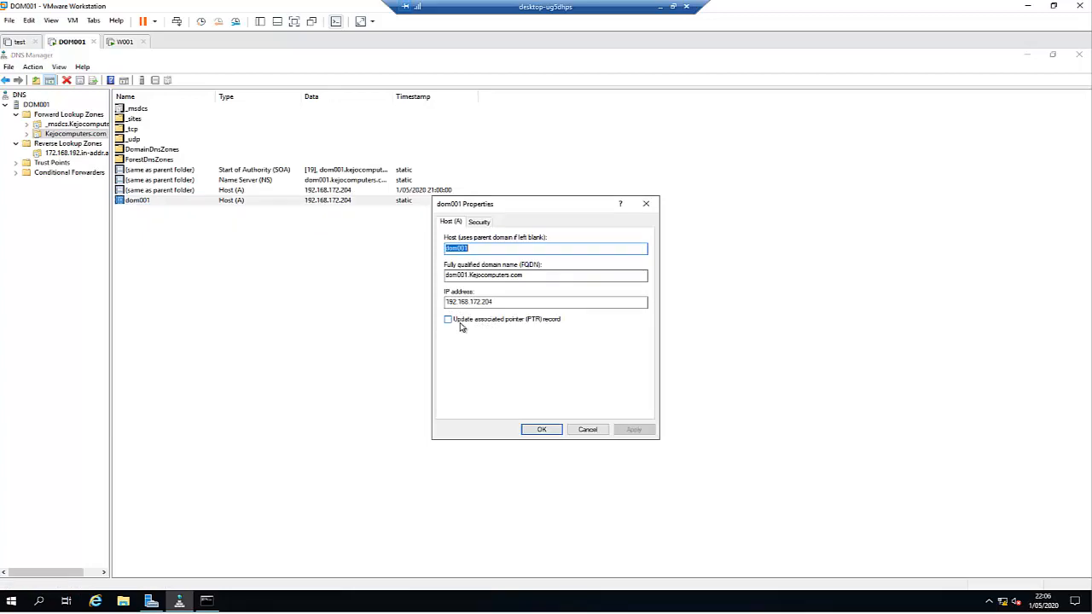
Step: Enable the associated PTR record update for dom001 and refresh the reverse zone to show 192.168.172.204
{"action": "left_click", "coordinate": [462, 325]}
{"action": "left_click", "coordinate": [629, 430]}
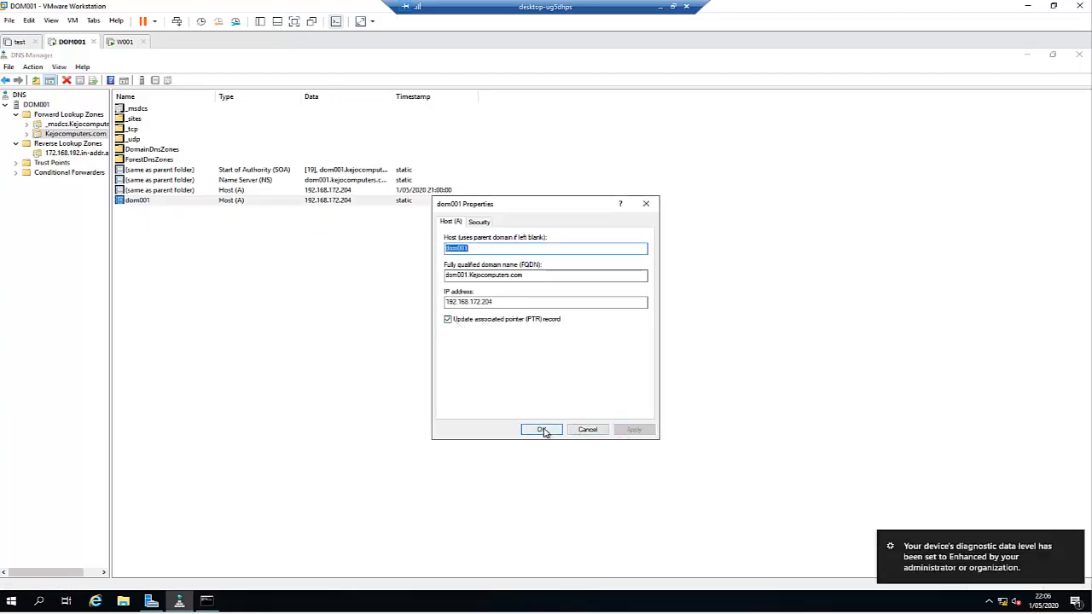
{"action": "left_click", "coordinate": [545, 429]}
{"action": "left_click", "coordinate": [69, 152]}
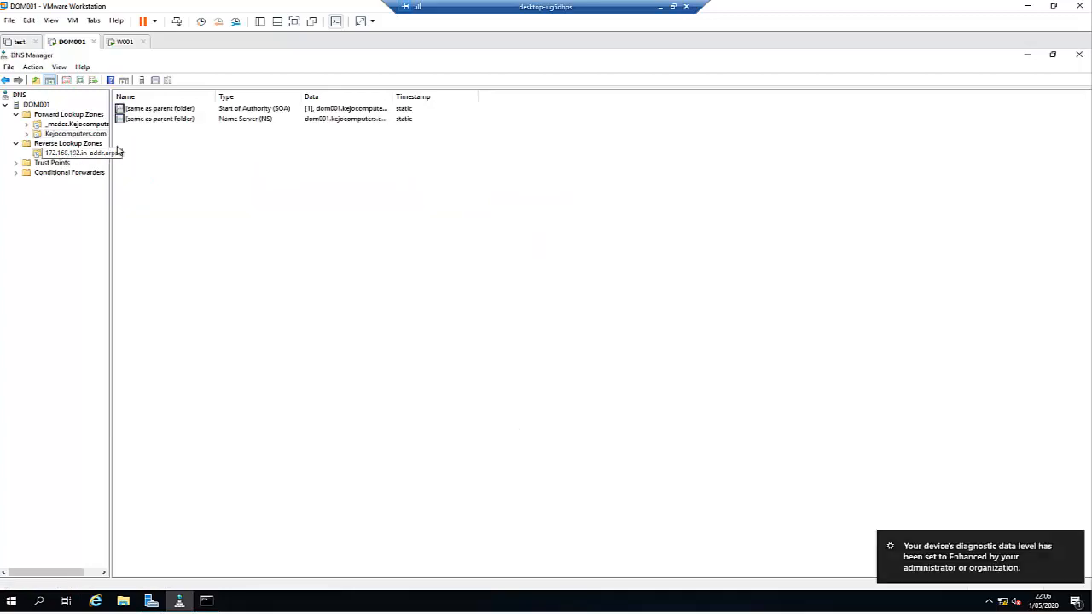
{"action": "left_click", "coordinate": [81, 81]}
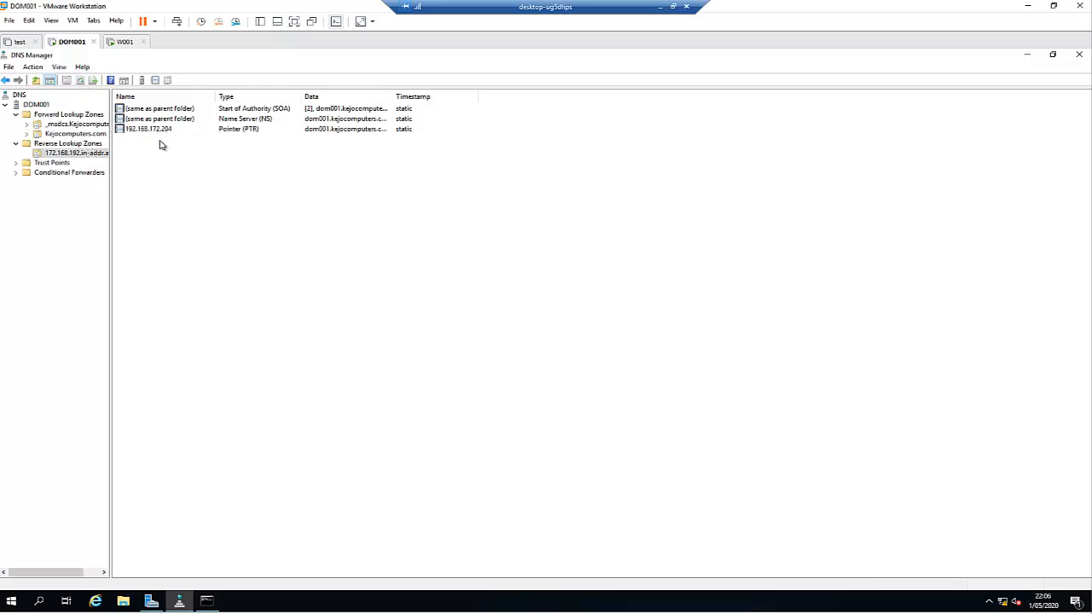
{"action": "left_click", "coordinate": [207, 600]}
Step: Ping dom001 from the server's command prompt, getting 4 of 4 replies, then close the prompt
{"action": "left_click", "coordinate": [542, 389]}
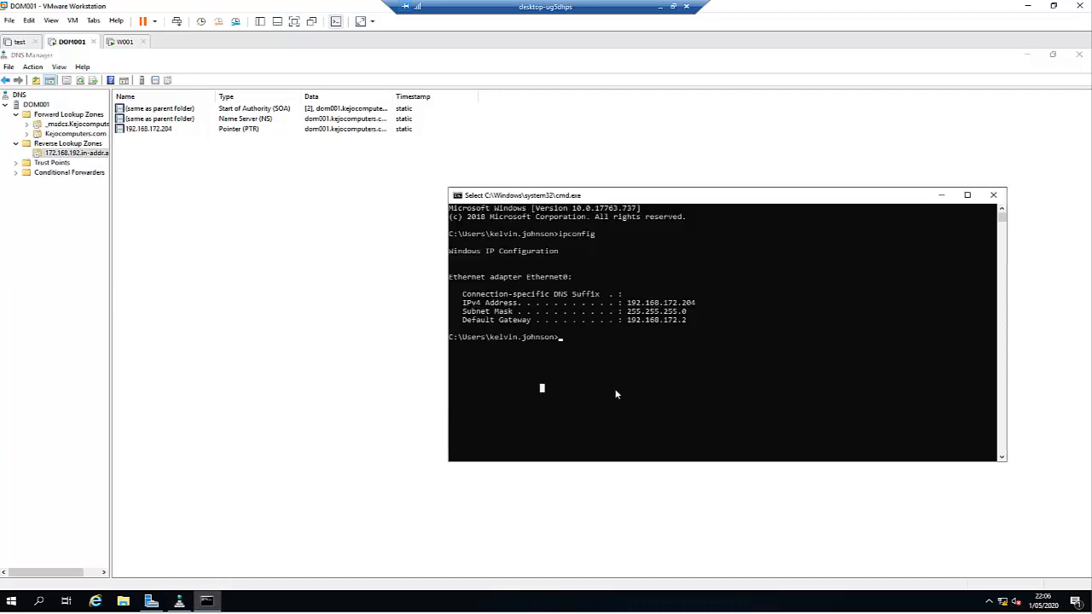
{"action": "type", "text": "ping dom0"}
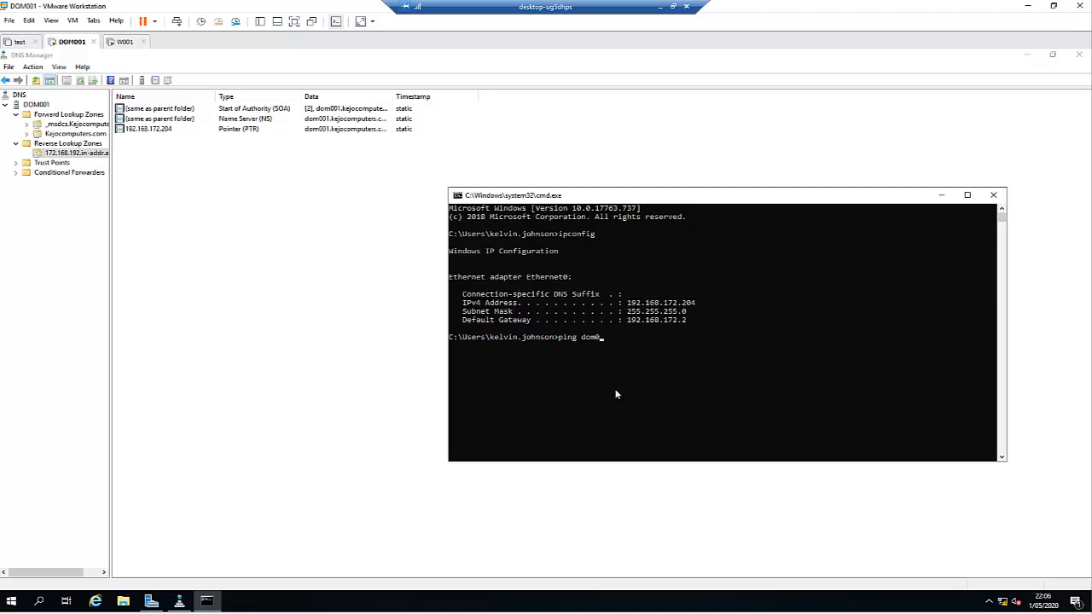
{"action": "type", "text": "01"}
{"action": "key", "text": "Return"}
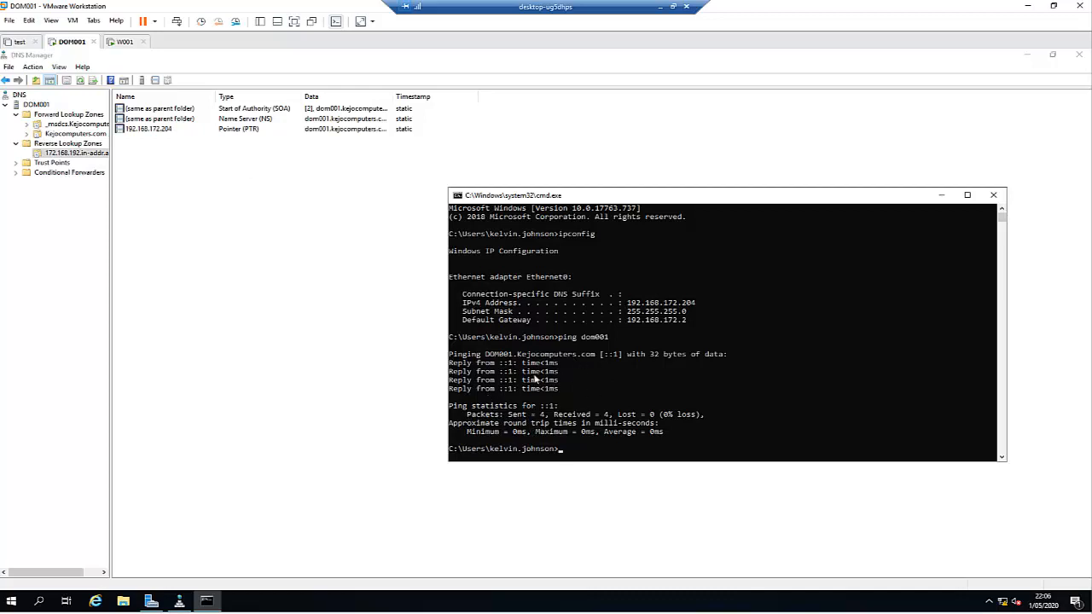
{"action": "left_click", "coordinate": [993, 195]}
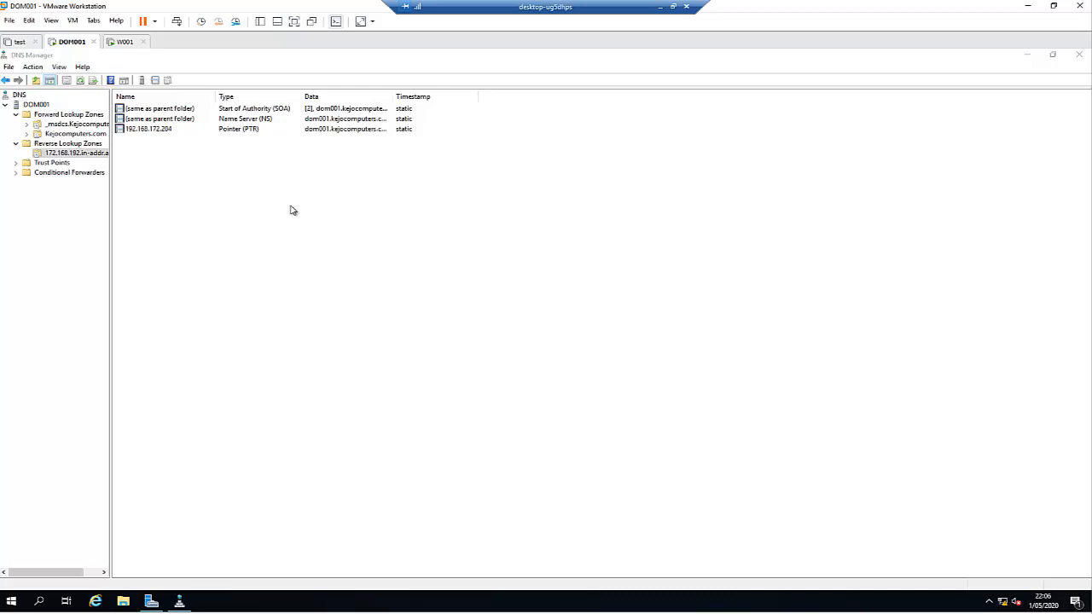
Step: Close DNS Manager, rerun ipconfig on DOM001 to confirm 192.168.172.204, and move to W001
{"action": "left_click", "coordinate": [1080, 57]}
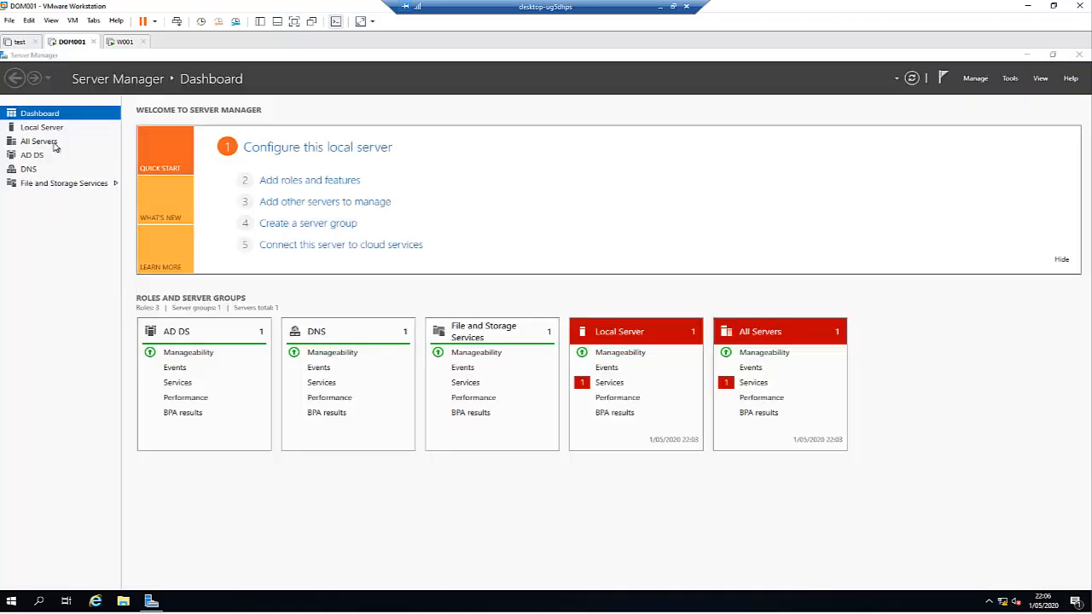
{"action": "left_click", "coordinate": [121, 43]}
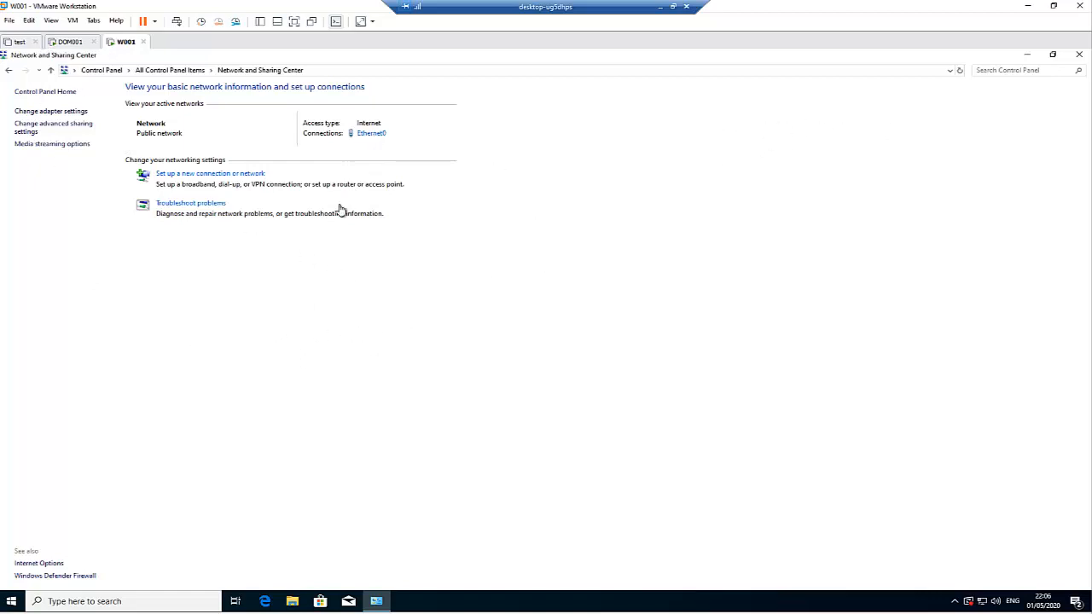
{"action": "left_click", "coordinate": [73, 44]}
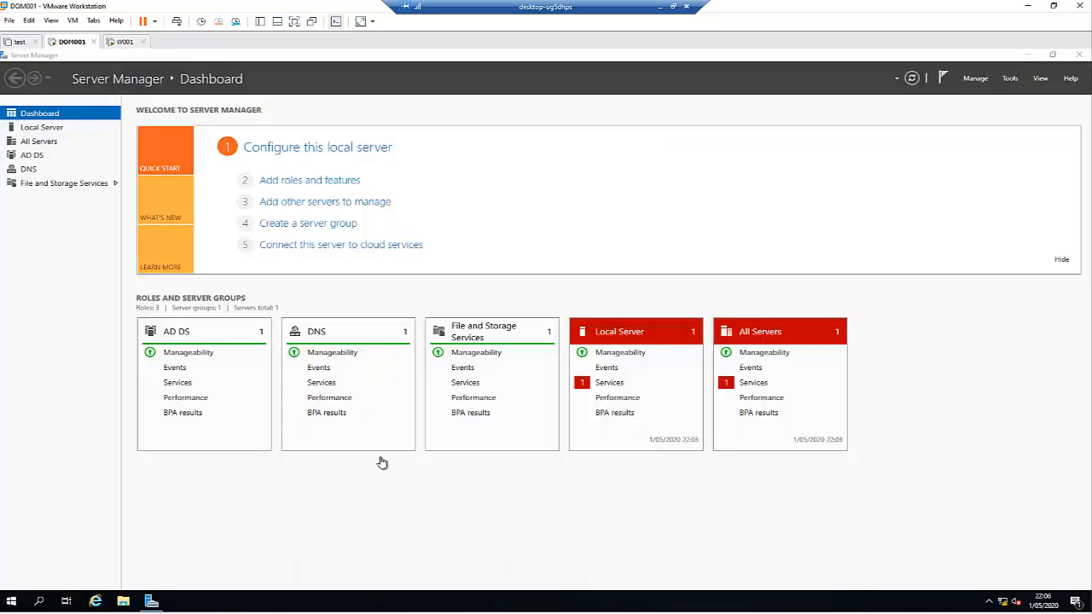
{"action": "key", "text": "super+r"}
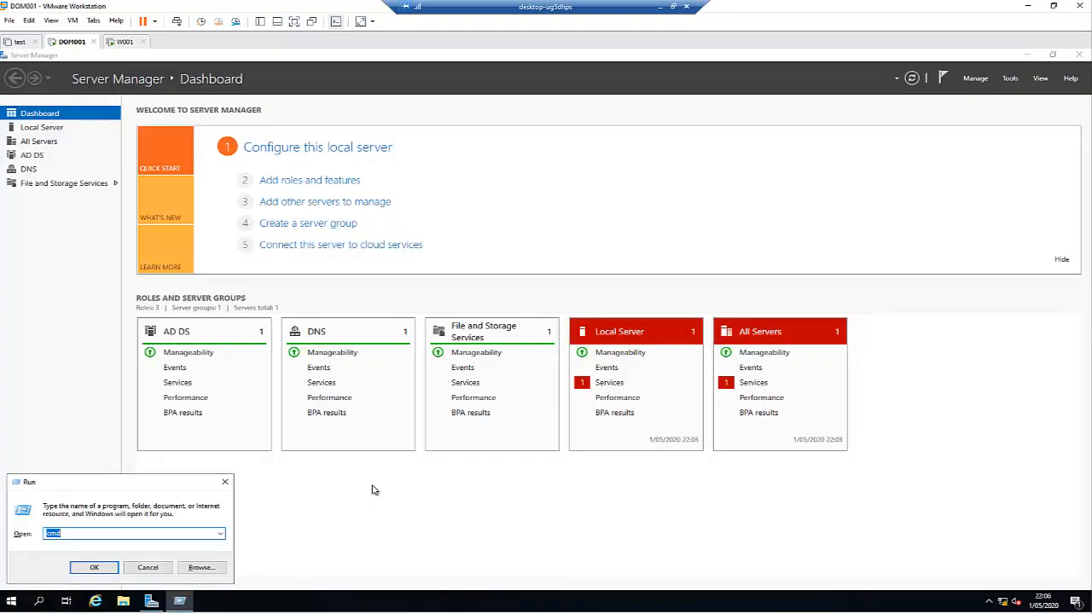
{"action": "type", "text": "cmd"}
{"action": "key", "text": "Return"}
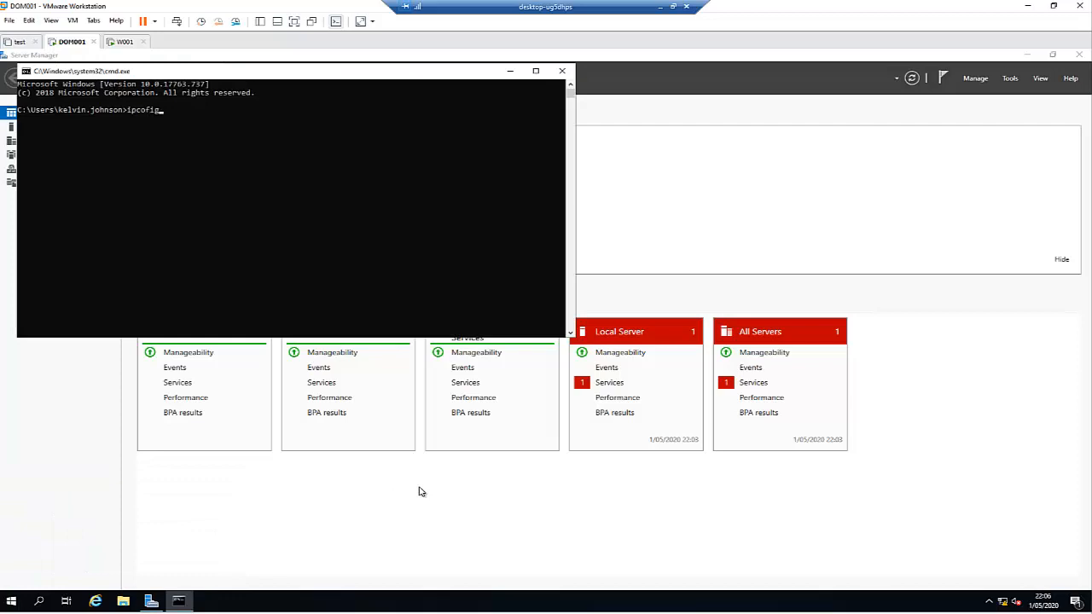
{"action": "type", "text": "ipconfig"}
{"action": "key", "text": "Return"}
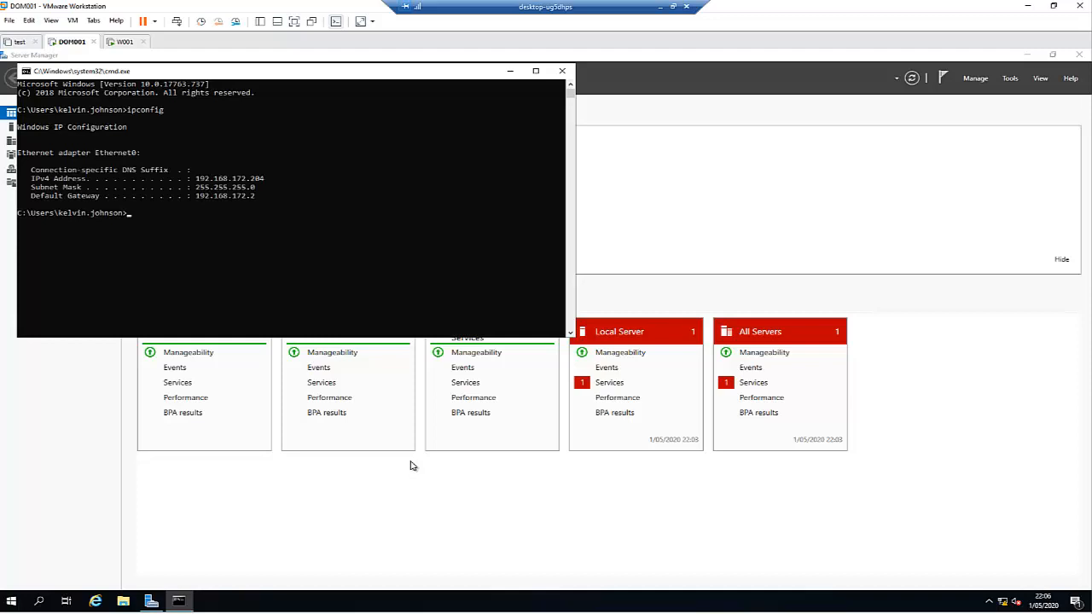
{"action": "left_click", "coordinate": [124, 41]}
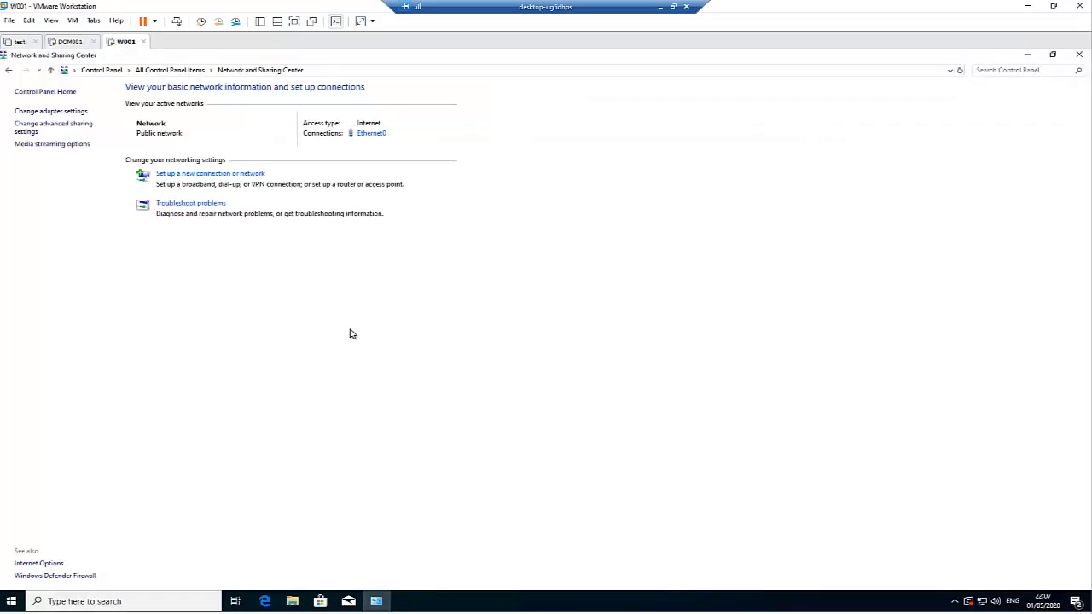
Step: From W001's command prompt, ping 192.168.172.204 for 4 of 4 replies, then return to Network and Sharing Center
{"action": "key", "text": "super+r"}
{"action": "type", "text": "cmd"}
{"action": "key", "text": "Return"}
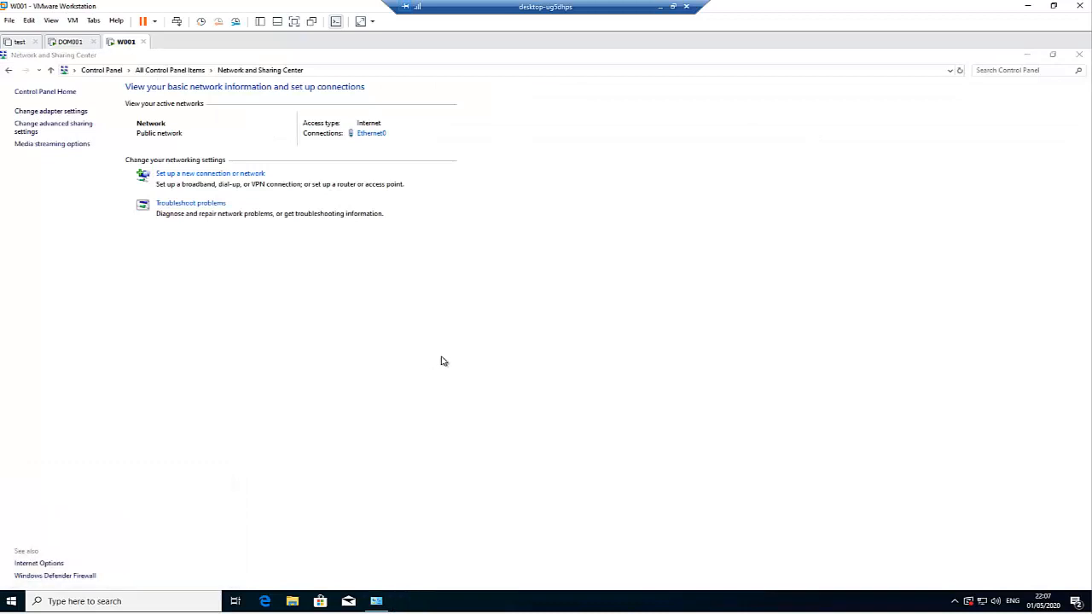
{"action": "type", "text": "ping"}
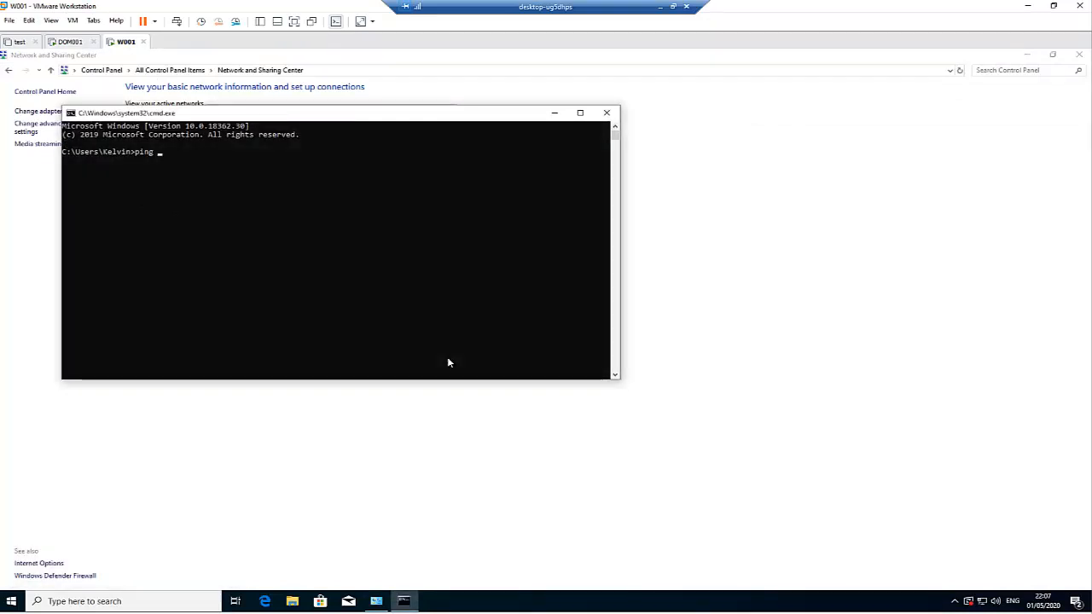
{"action": "key", "text": "BackSpace"}
{"action": "key", "text": "BackSpace"}
{"action": "key", "text": "BackSpace"}
{"action": "key", "text": "BackSpace"}
{"action": "key", "text": "BackSpace"}
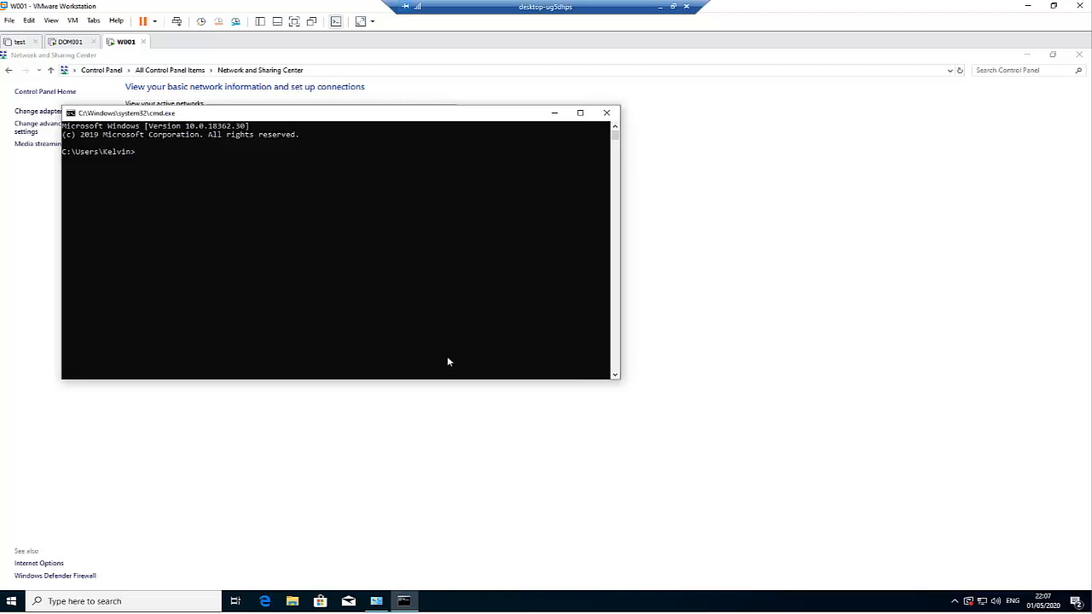
{"action": "left_click_drag", "start_coordinate": [192, 159], "coordinate": [193, 171]}
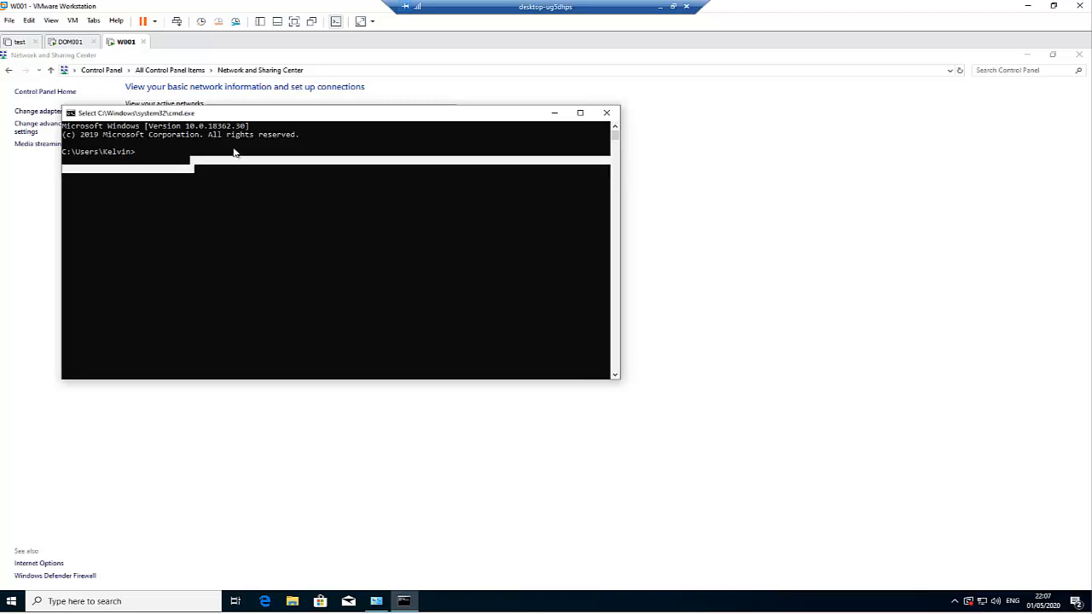
{"action": "type", "text": "ping 19"}
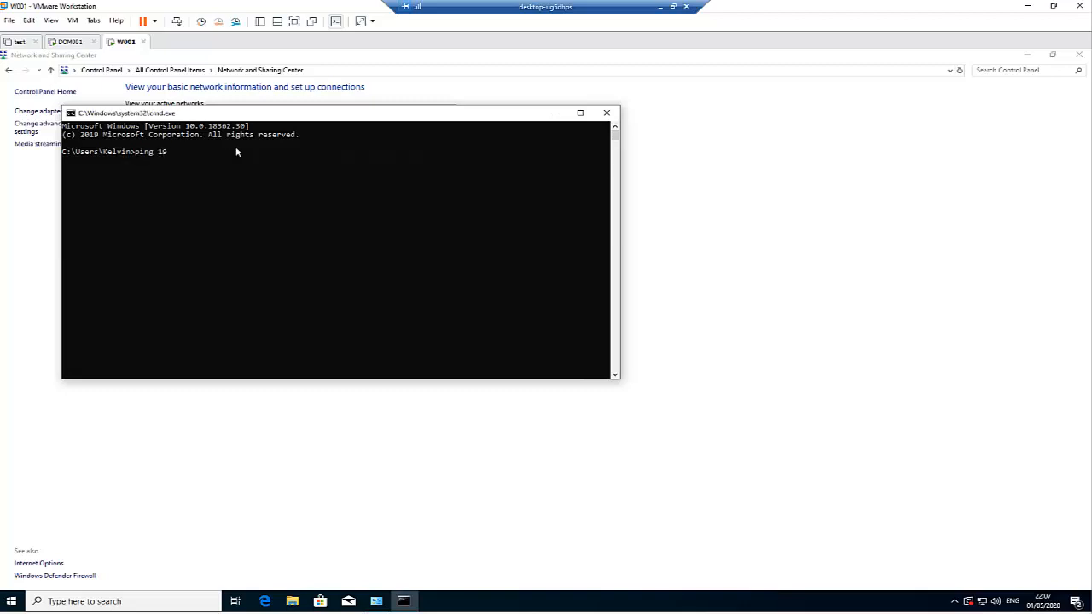
{"action": "type", "text": "2.168.172.204"}
{"action": "key", "text": "Return"}
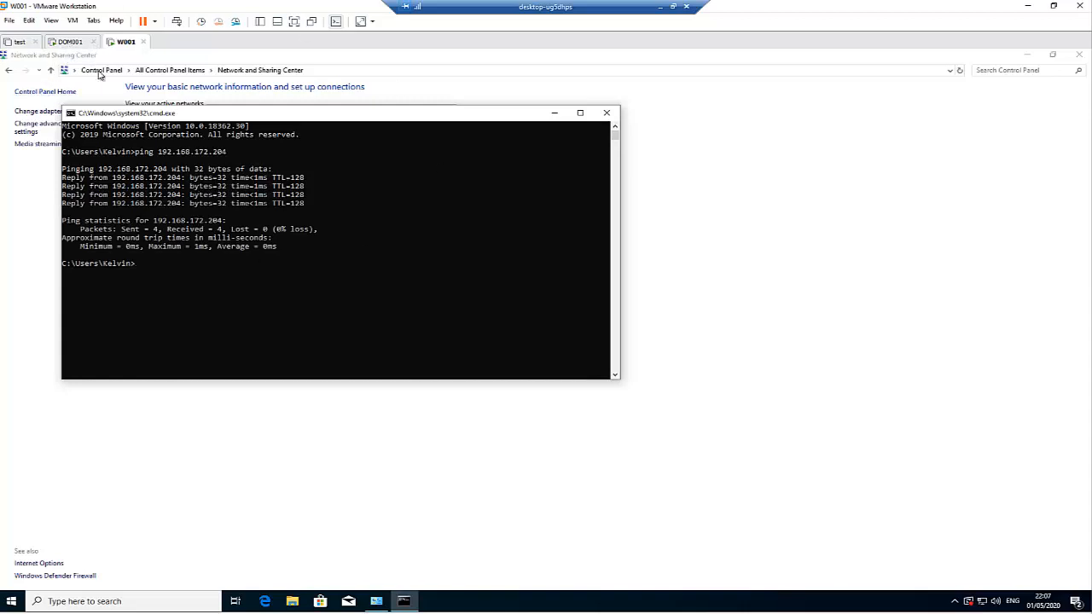
{"action": "left_click", "coordinate": [795, 251]}
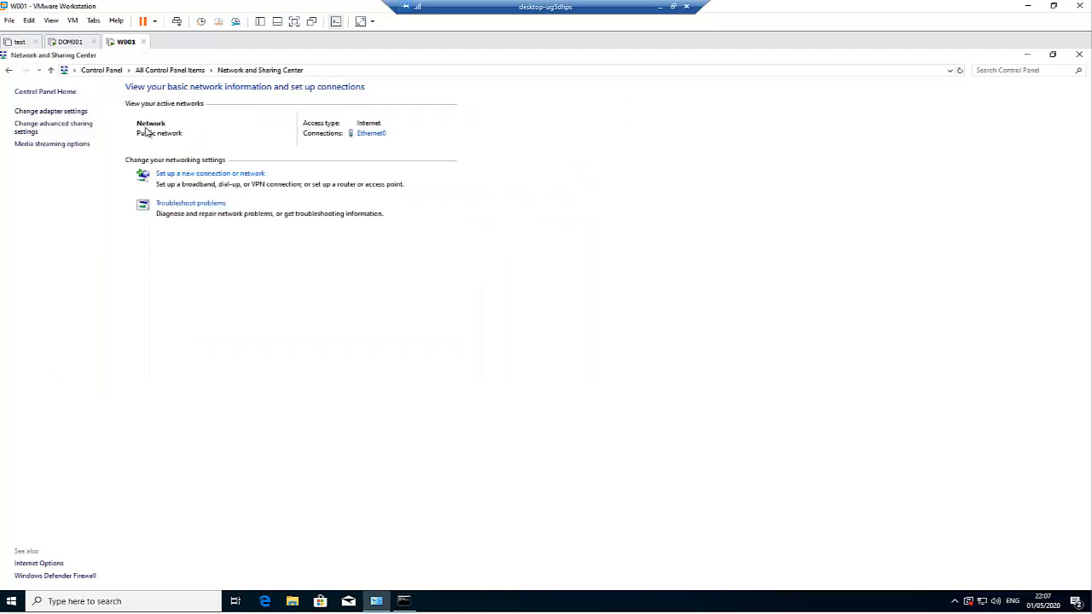
Step: Go from Control Panel to System and Change settings, showing DESKTOP-QT1O702 in WORKGROUP
{"action": "left_click", "coordinate": [178, 72]}
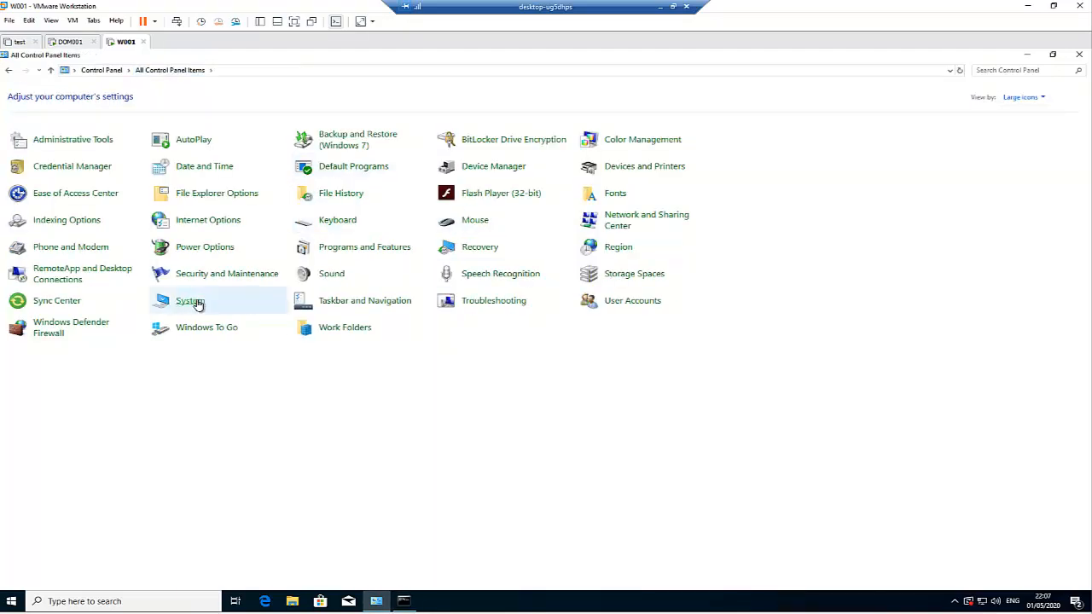
{"action": "left_click", "coordinate": [238, 299]}
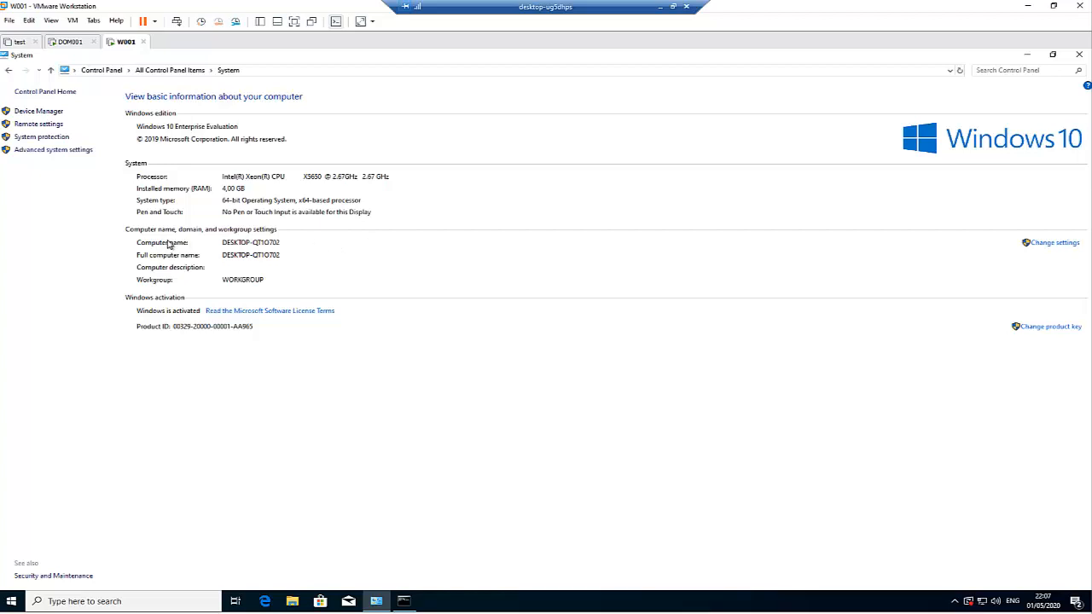
{"action": "left_click", "coordinate": [1040, 250]}
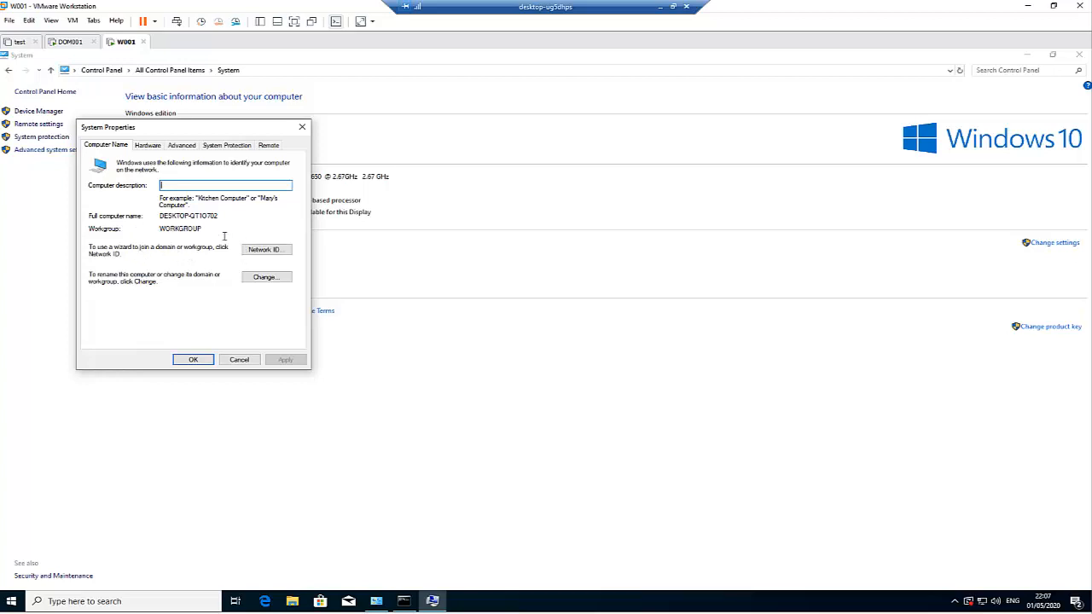
Step: Rename the computer to W001 and set it as a member of the kejocomputers.com domain
{"action": "left_click", "coordinate": [267, 249]}
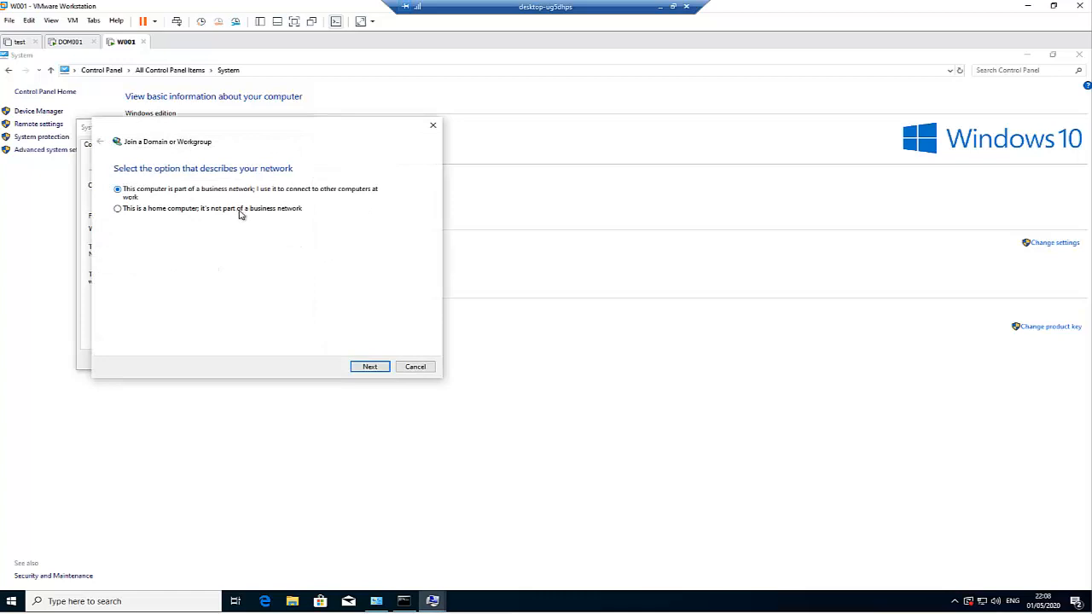
{"action": "left_click", "coordinate": [417, 368]}
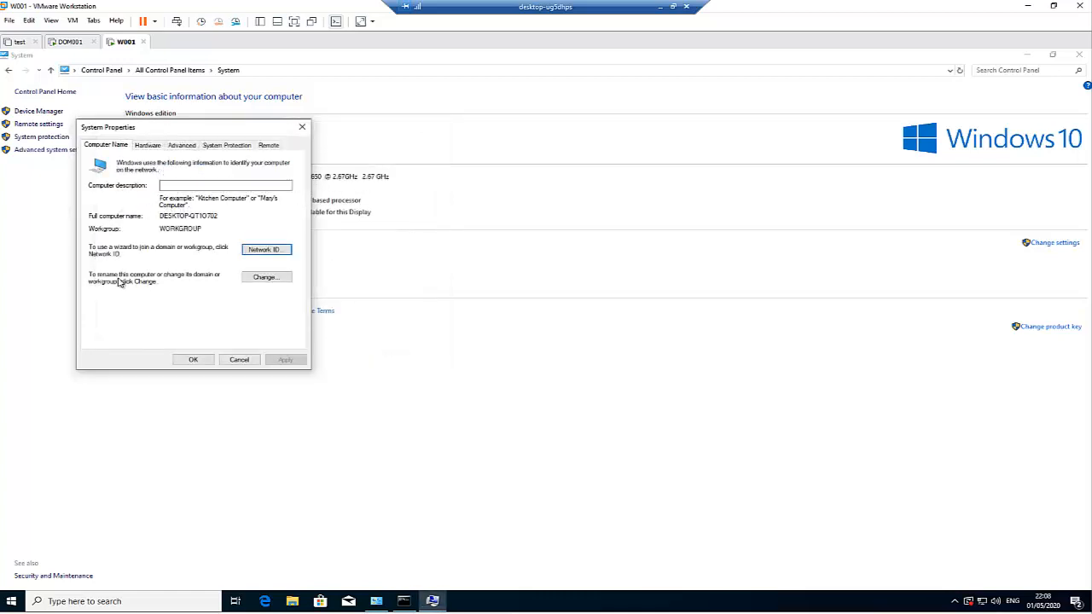
{"action": "left_click", "coordinate": [265, 277]}
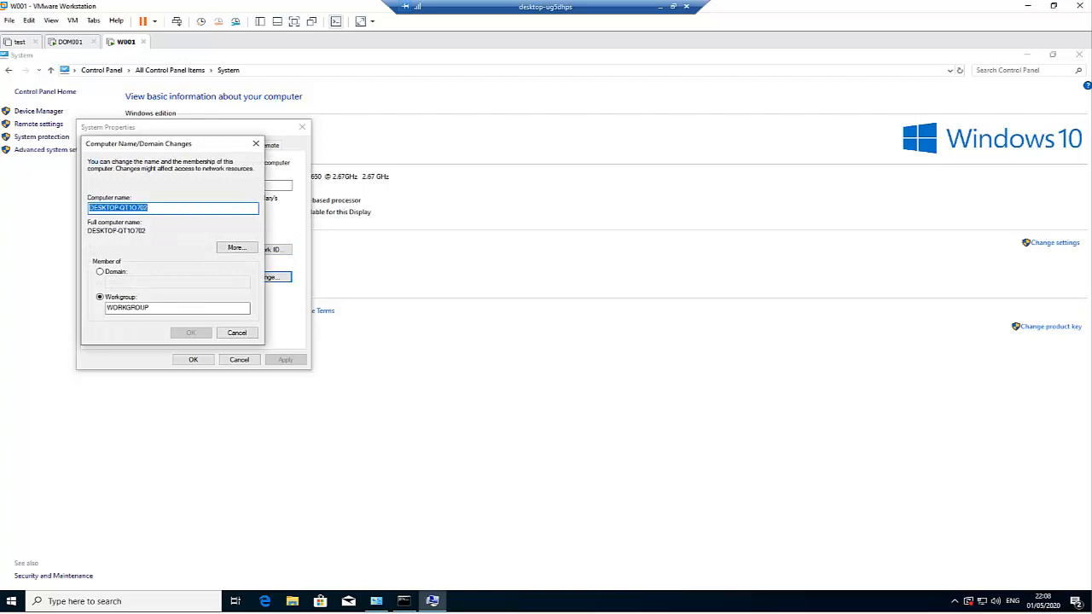
{"action": "type", "text": "W001"}
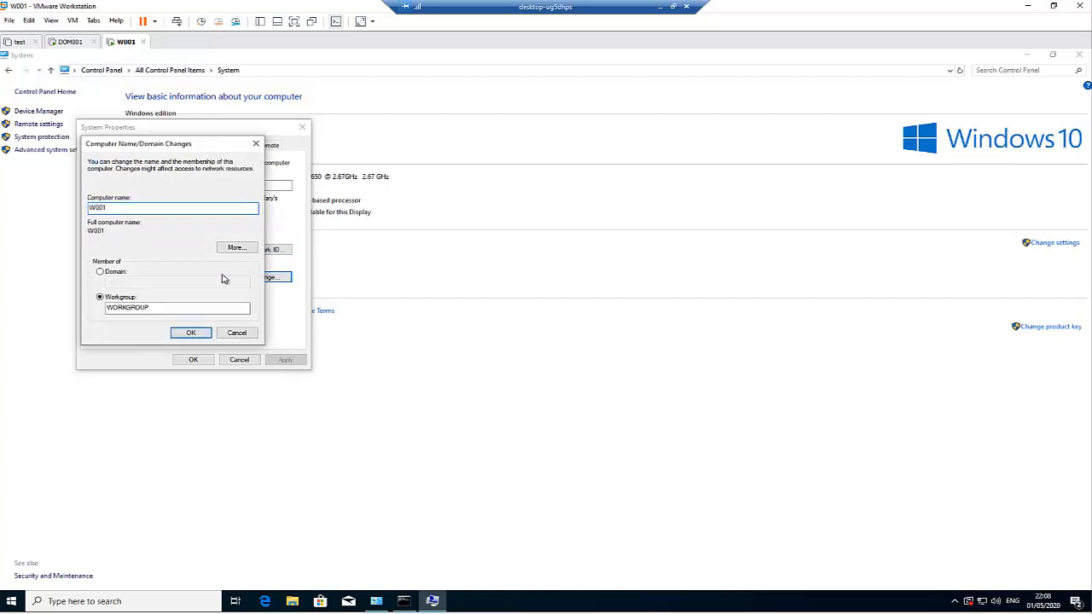
{"action": "left_click", "coordinate": [100, 272]}
{"action": "left_click", "coordinate": [139, 283]}
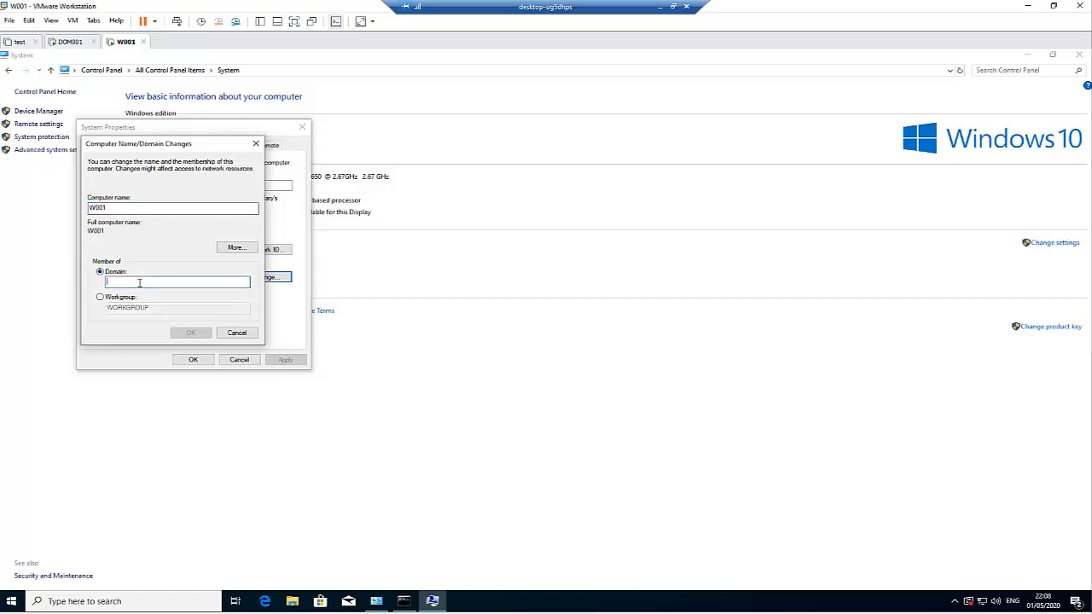
{"action": "type", "text": "kejoco"}
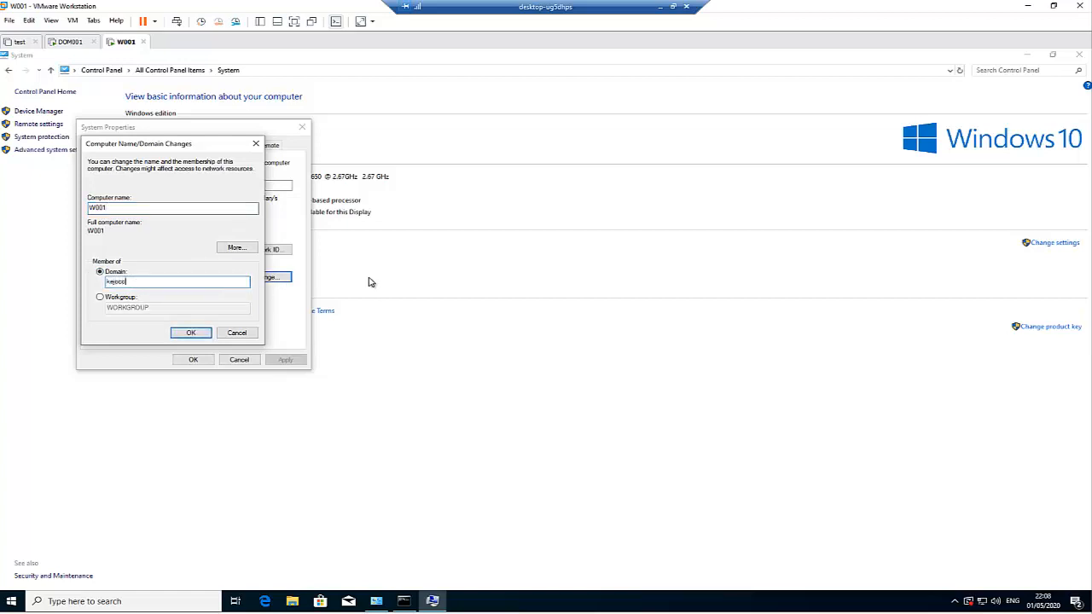
{"action": "type", "text": "mputers.com"}
{"action": "left_click", "coordinate": [193, 333]}
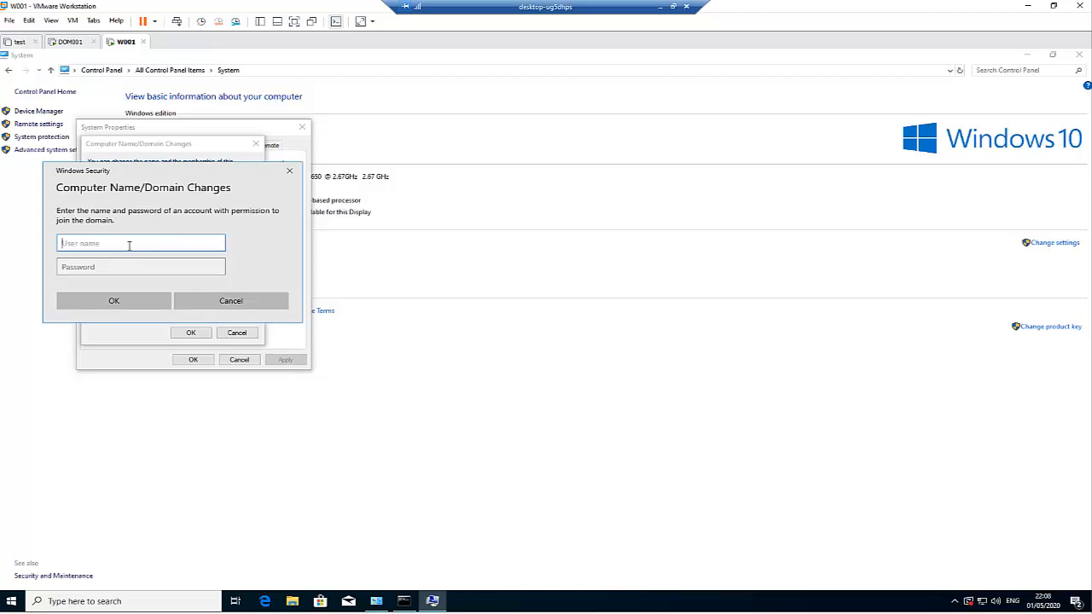
Step: Enter the domain admin's user name and password, dismiss the welcome, DNS error and restart messages
{"action": "type", "text": "kelvin.johnson"}
{"action": "key", "text": "Tab"}
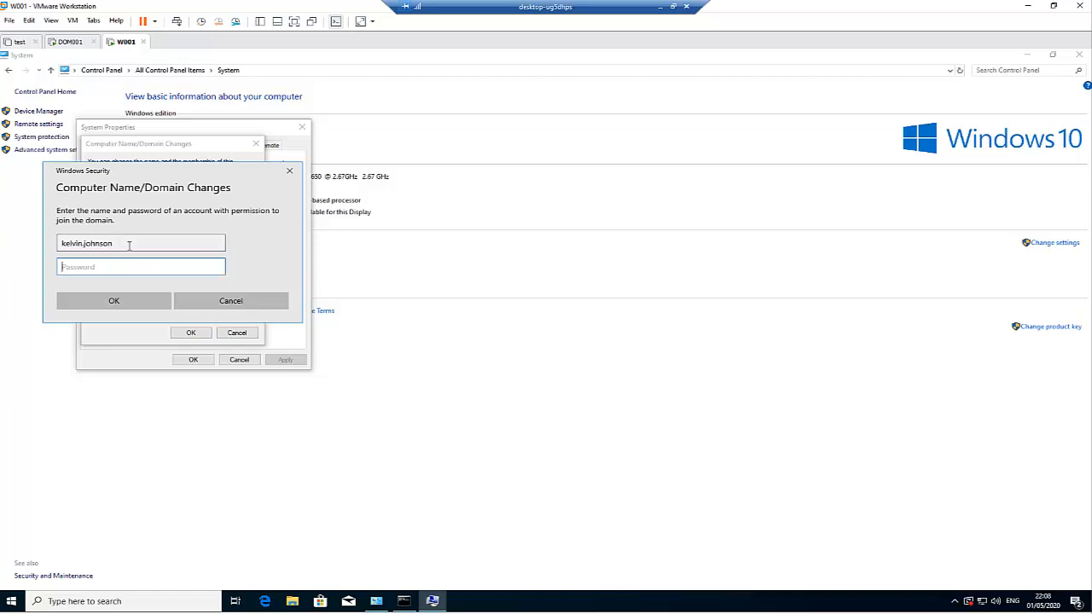
{"action": "type", "text": "p"}
{"action": "left_click", "coordinate": [116, 302]}
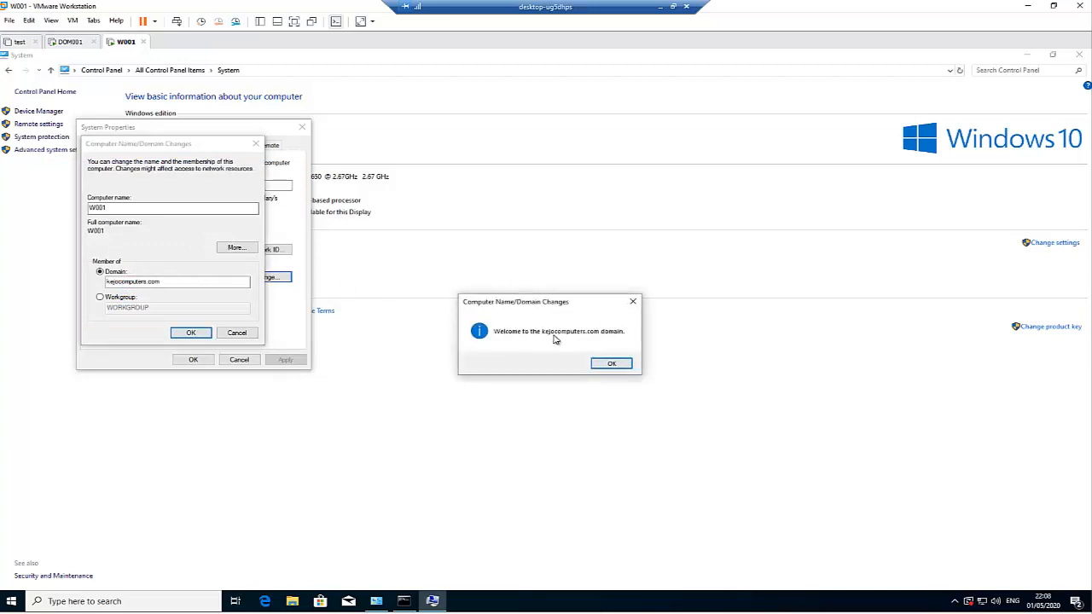
{"action": "left_click", "coordinate": [608, 364]}
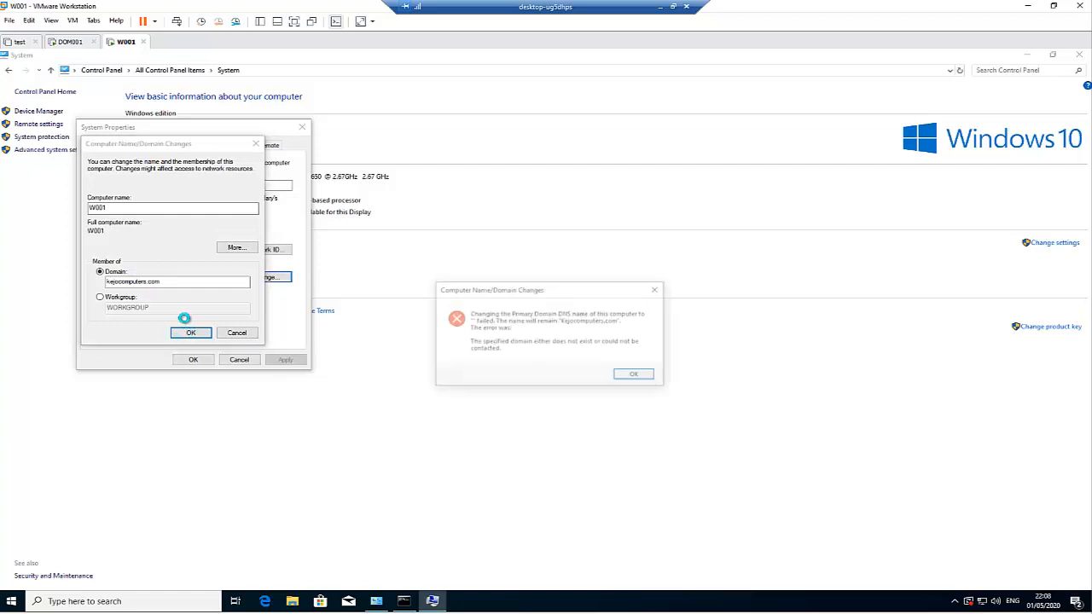
{"action": "left_click", "coordinate": [633, 375]}
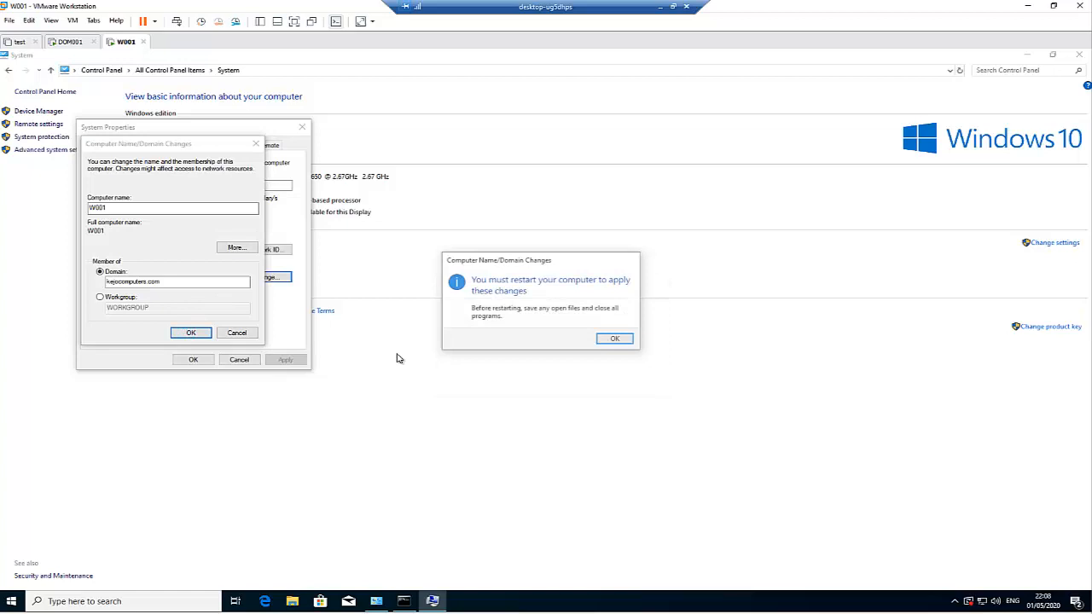
{"action": "left_click", "coordinate": [613, 340]}
{"action": "left_click", "coordinate": [188, 360]}
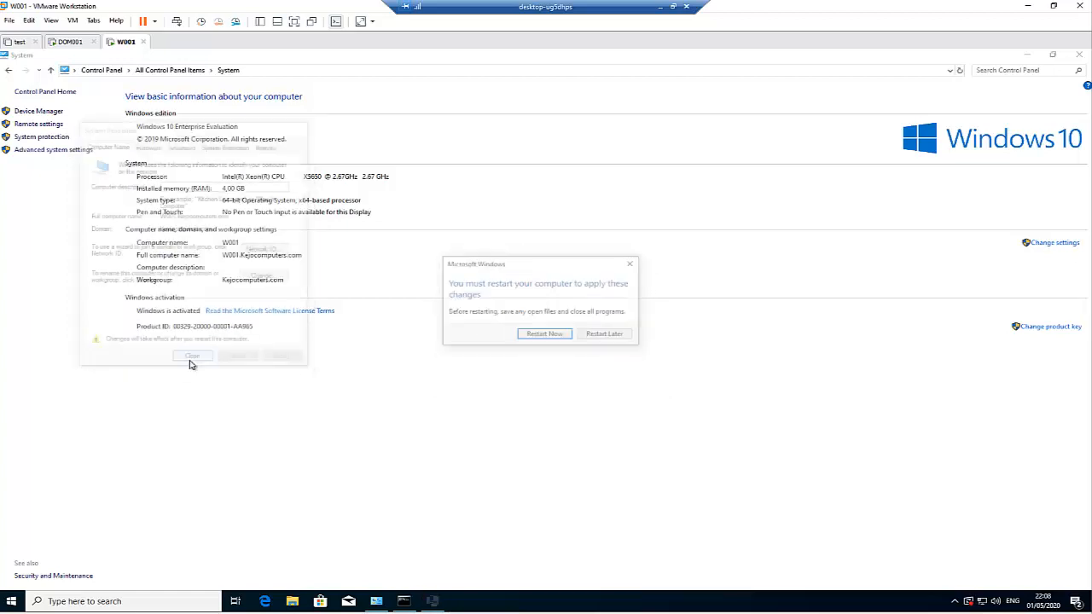
Step: Restart W001, sign in through Other user with a domain user's name and password, then switch to DOM001
{"action": "left_click", "coordinate": [540, 336]}
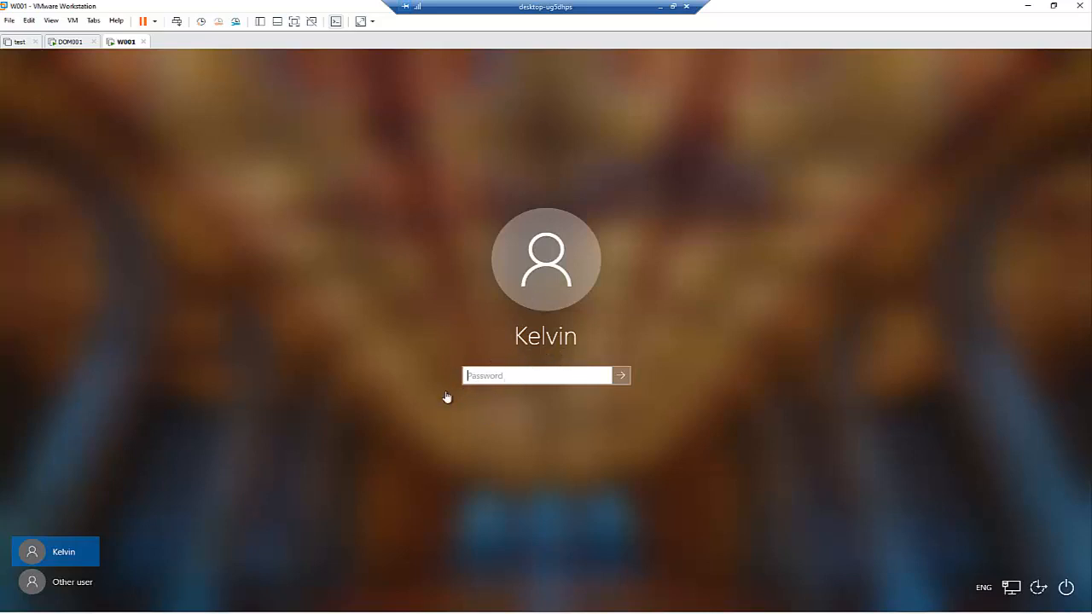
{"action": "left_click", "coordinate": [75, 584]}
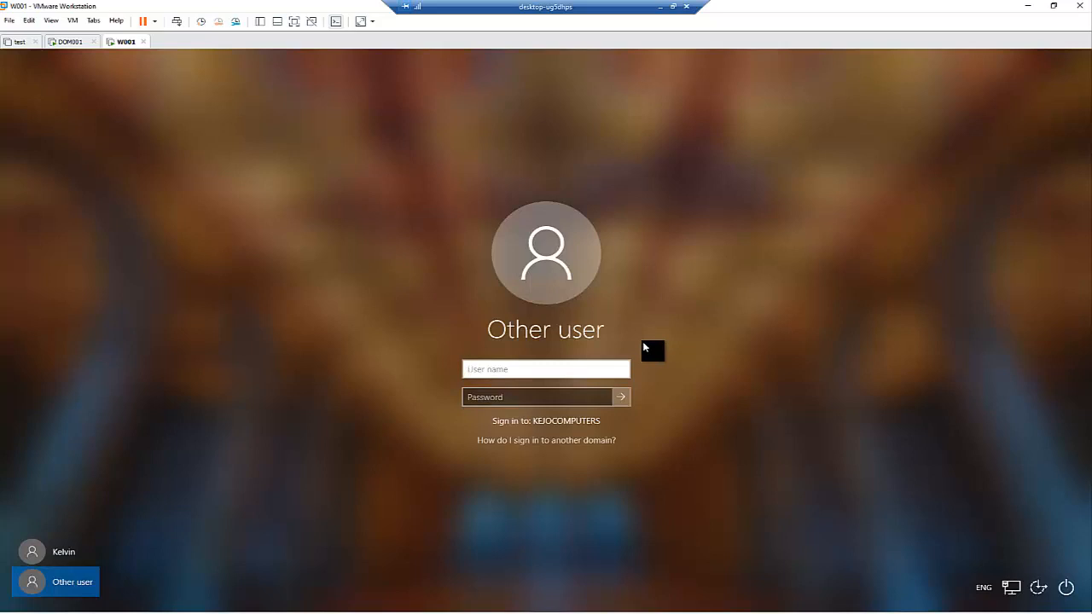
{"action": "key", "text": "Tab"}
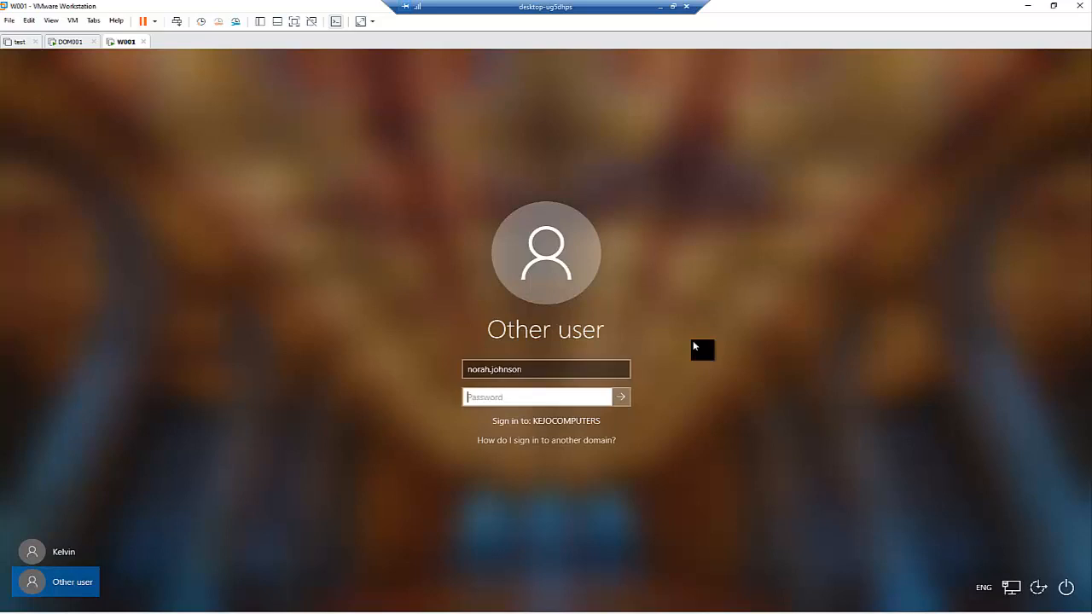
{"action": "type", "text": "Pa"}
{"action": "key", "text": "Return"}
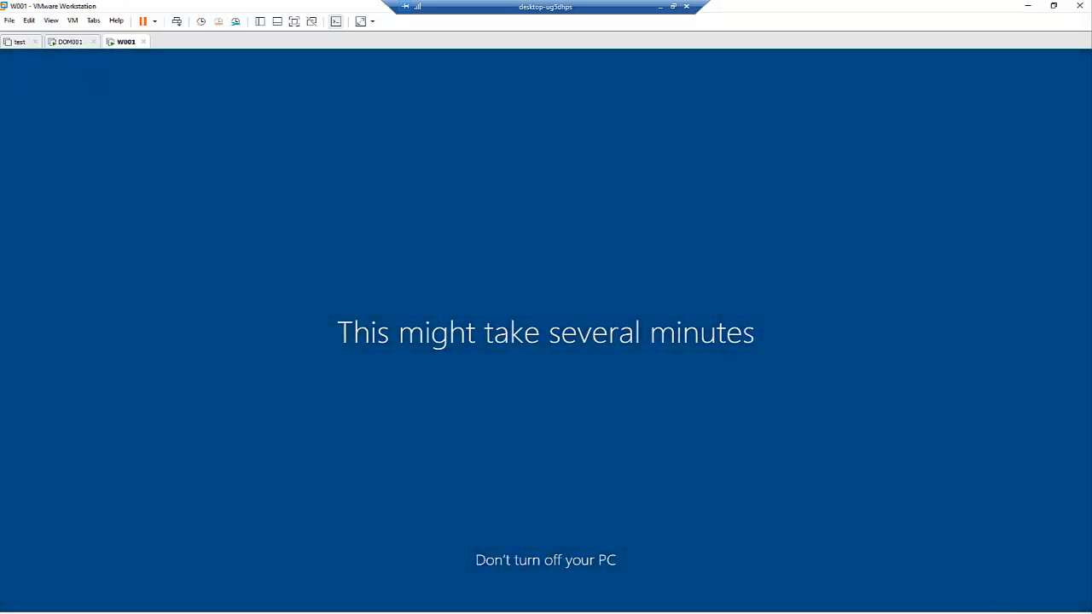
{"action": "left_click", "coordinate": [62, 43]}
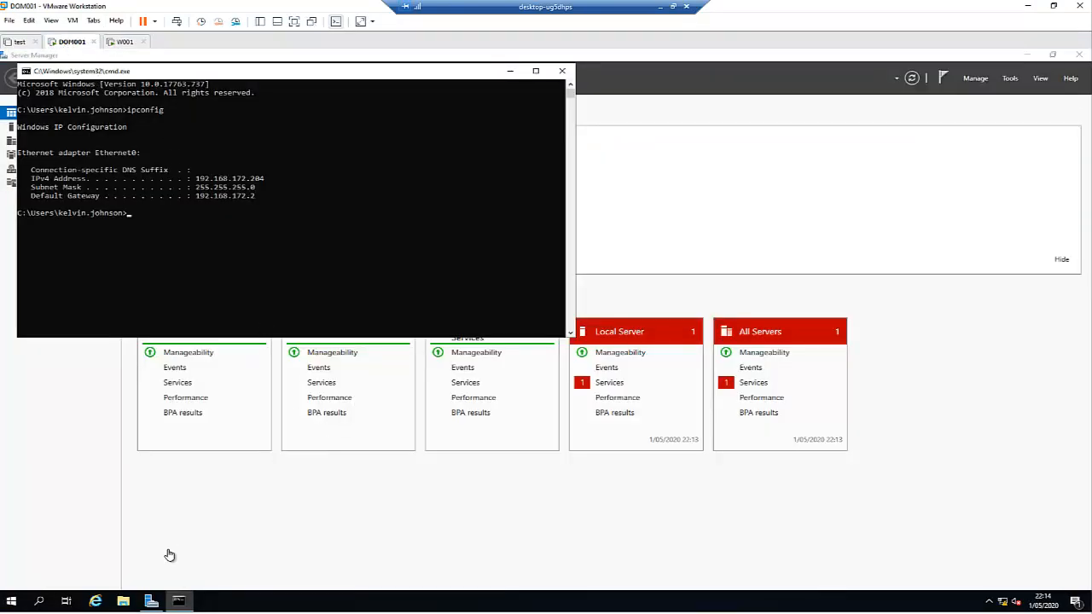
Step: On DOM001, open Active Directory Users and Computers at the Computers container listing W001
{"action": "left_click", "coordinate": [176, 598]}
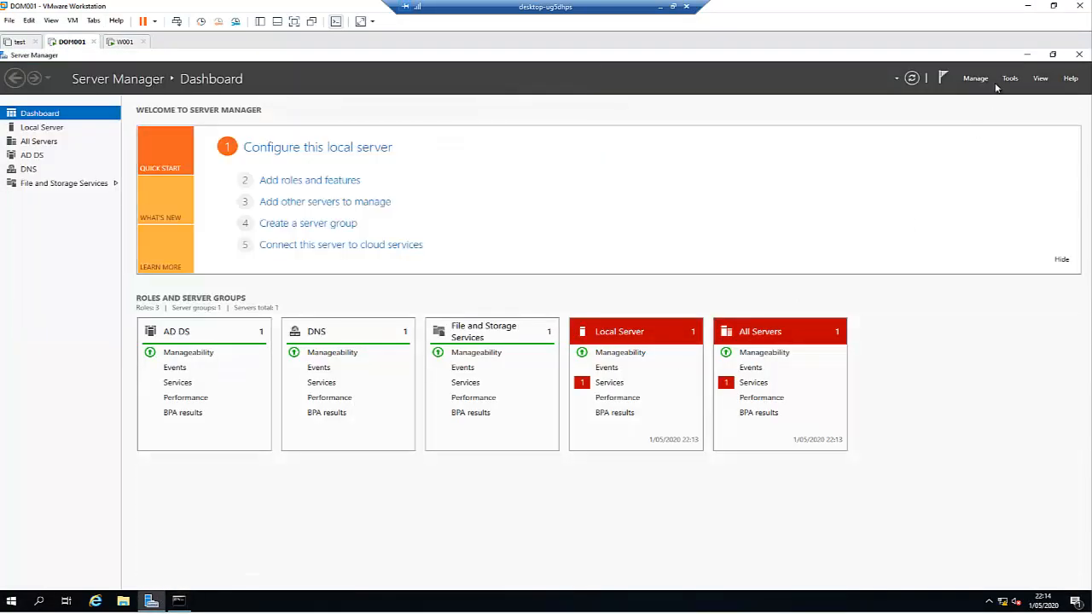
{"action": "left_click", "coordinate": [1010, 79]}
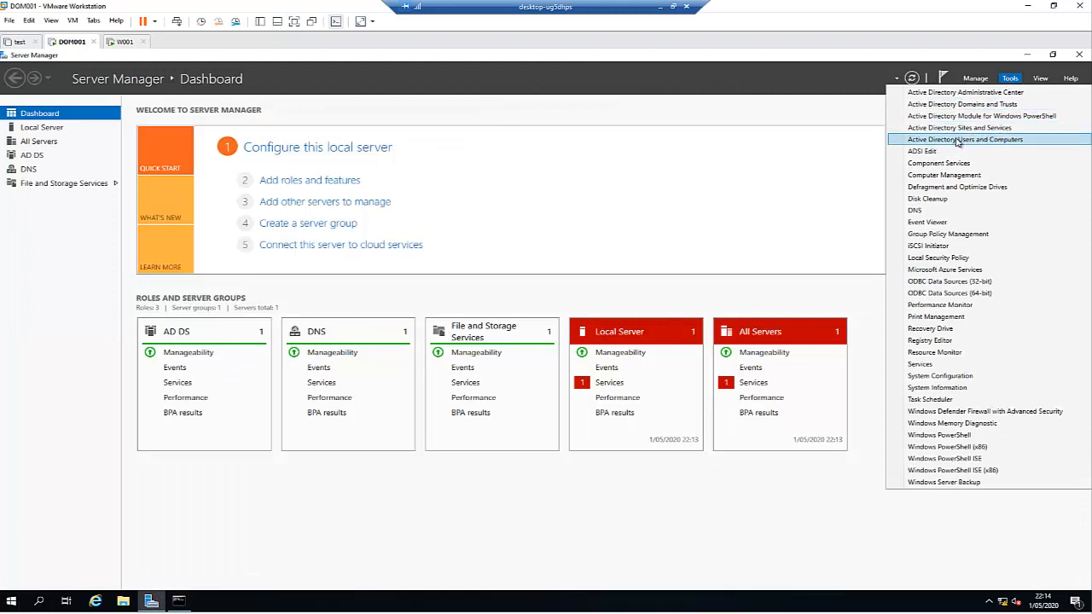
{"action": "left_click", "coordinate": [958, 141]}
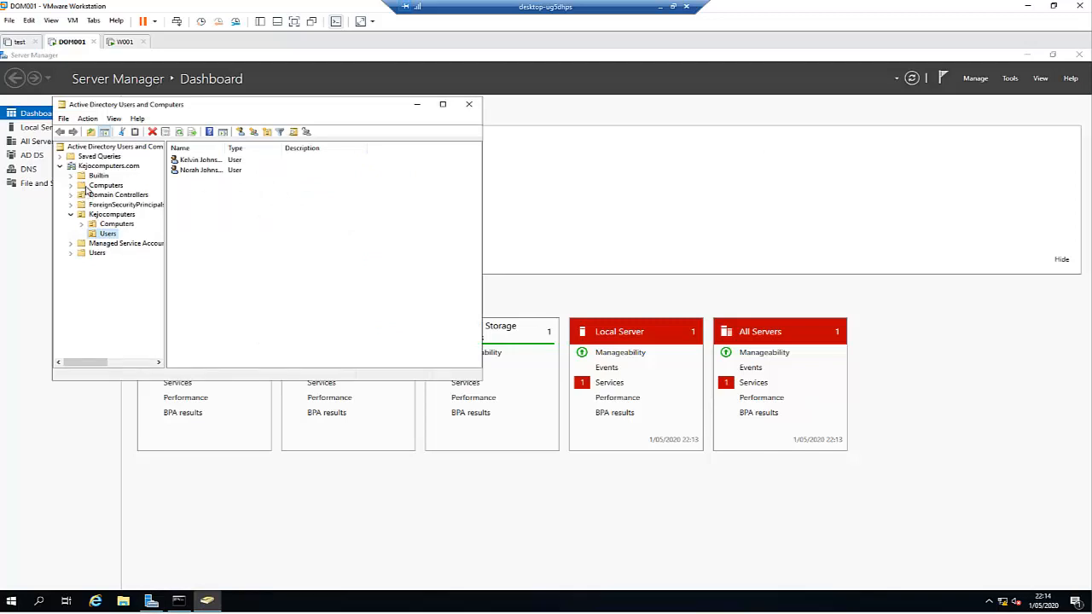
{"action": "left_click", "coordinate": [87, 187]}
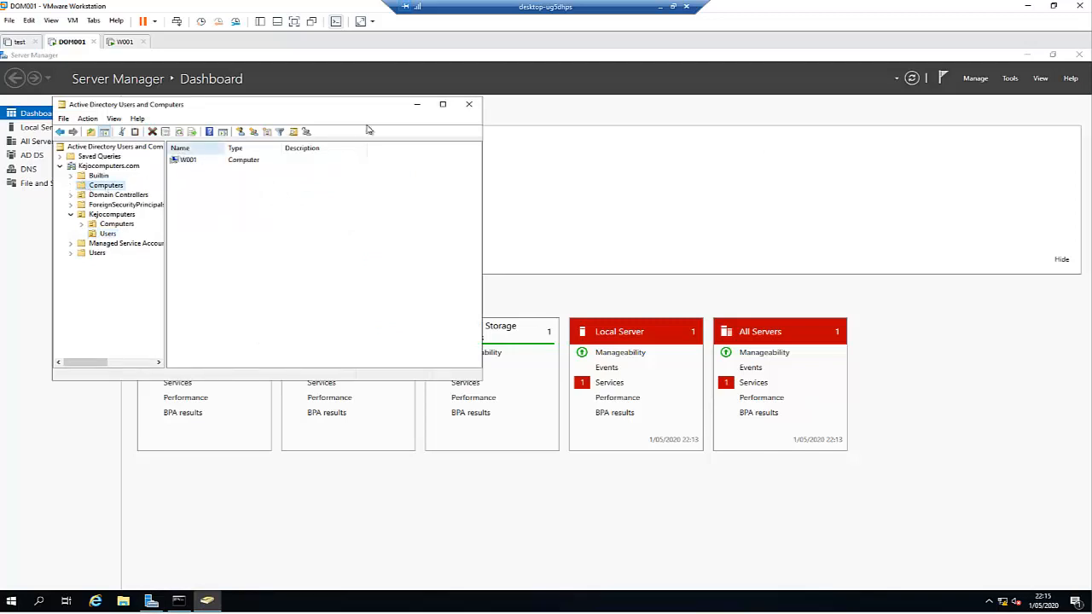
Step: Move the W001 account into Kejocomputers > Computers, check Domain Controllers, then return to W001
{"action": "left_click", "coordinate": [443, 104]}
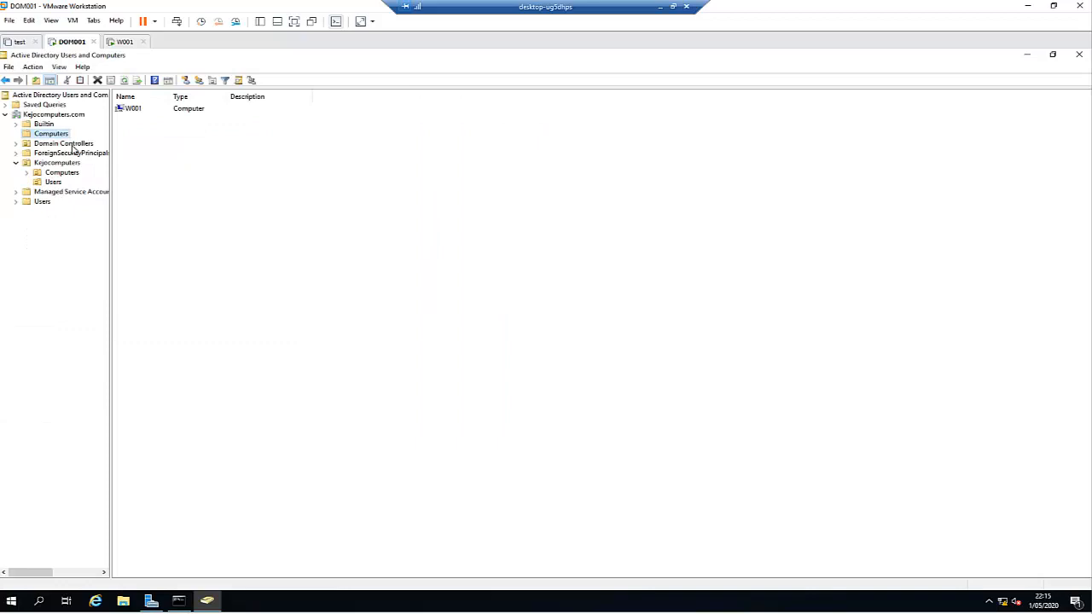
{"action": "left_click", "coordinate": [131, 108]}
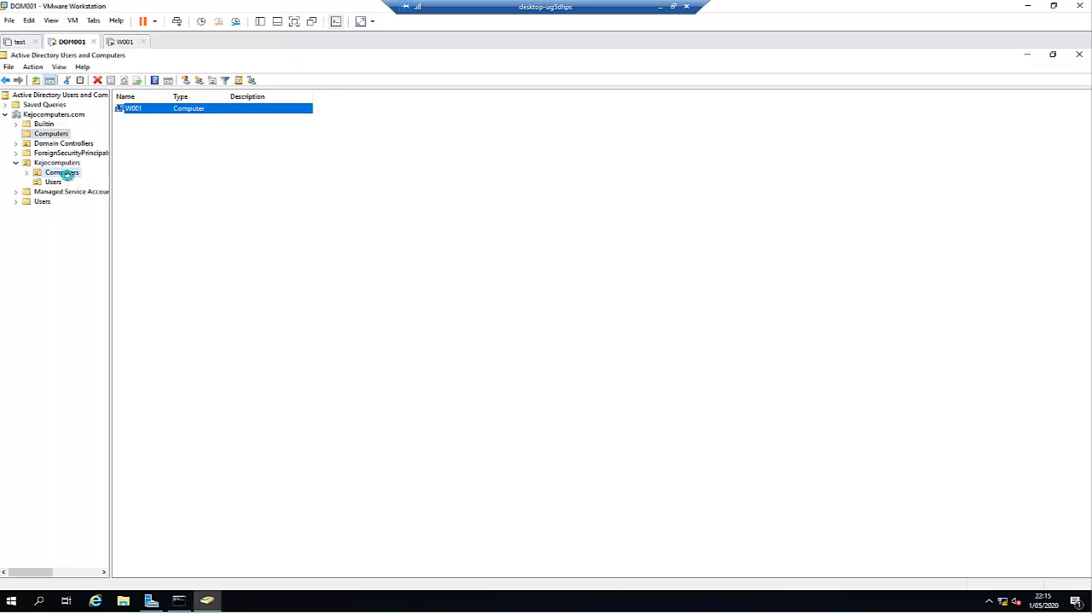
{"action": "left_click", "coordinate": [509, 356]}
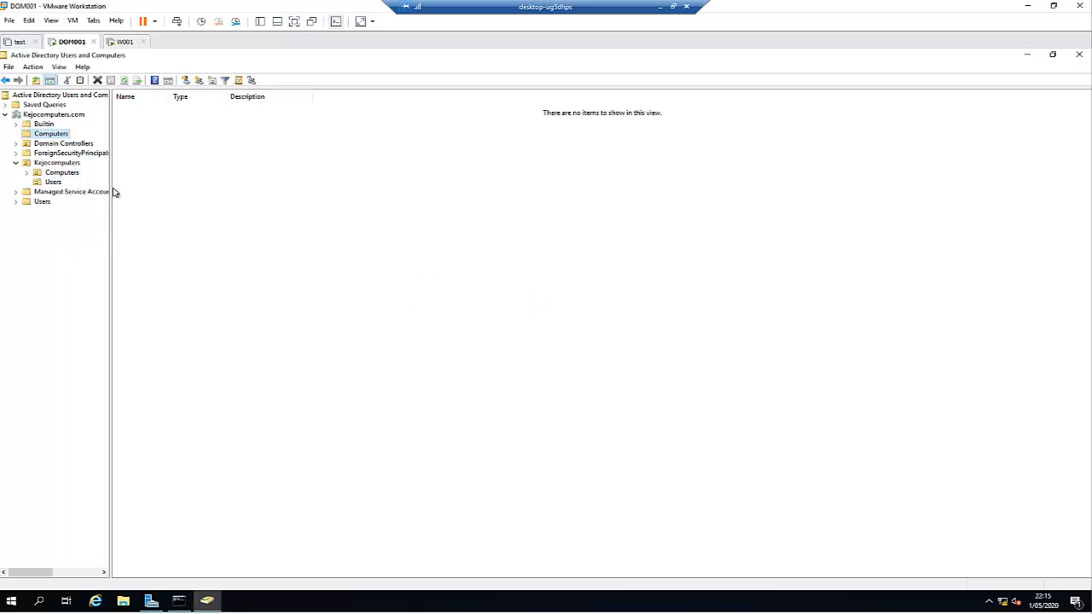
{"action": "left_click", "coordinate": [52, 144]}
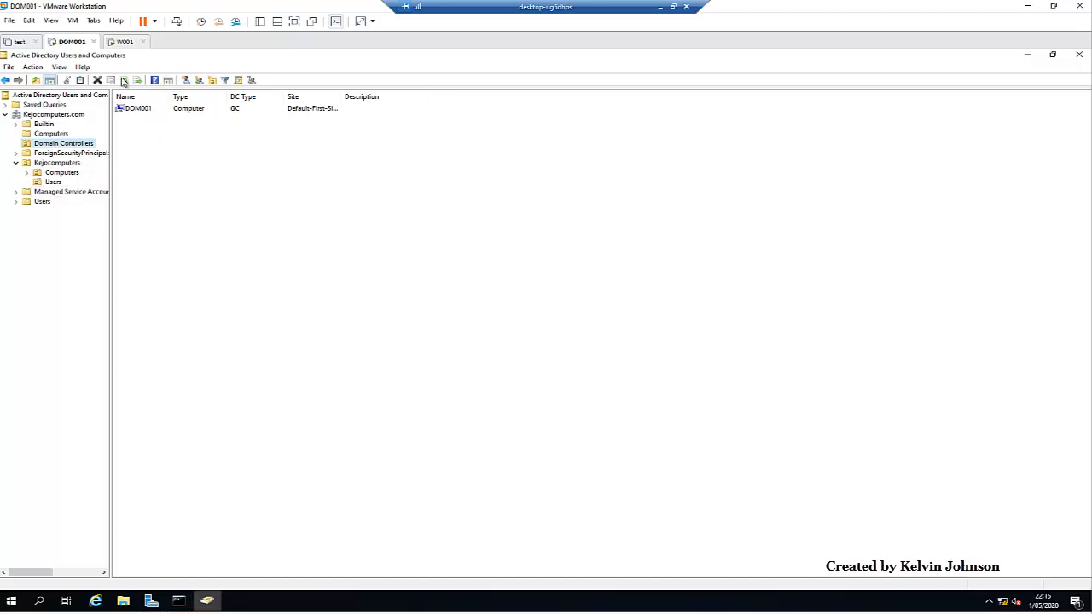
{"action": "left_click", "coordinate": [125, 43]}
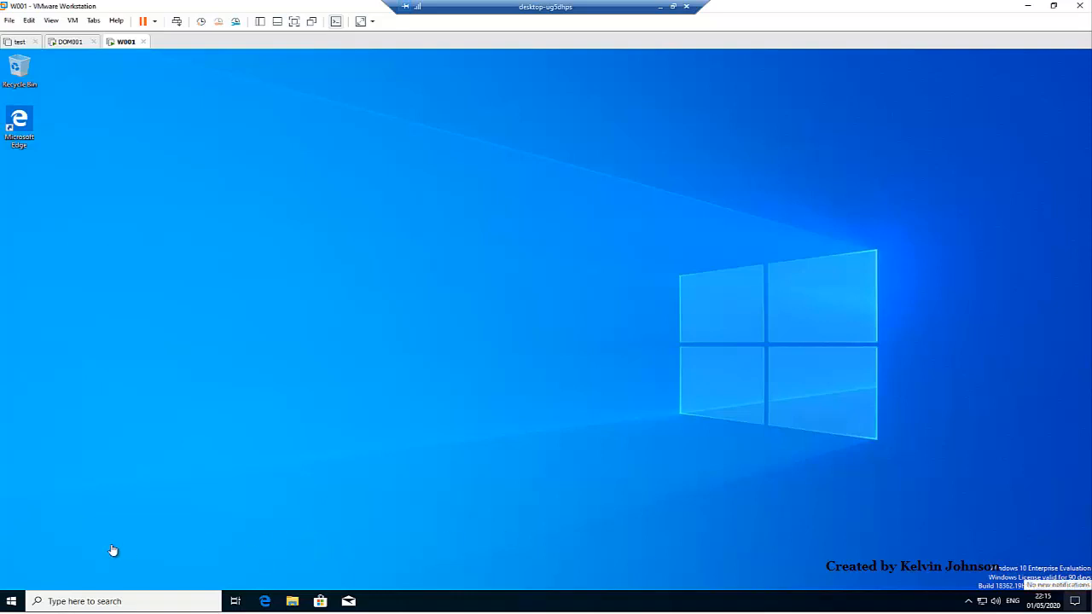
Step: Open W001's System About page, maximized, and bring up the detailed system information
{"action": "right_click", "coordinate": [12, 601]}
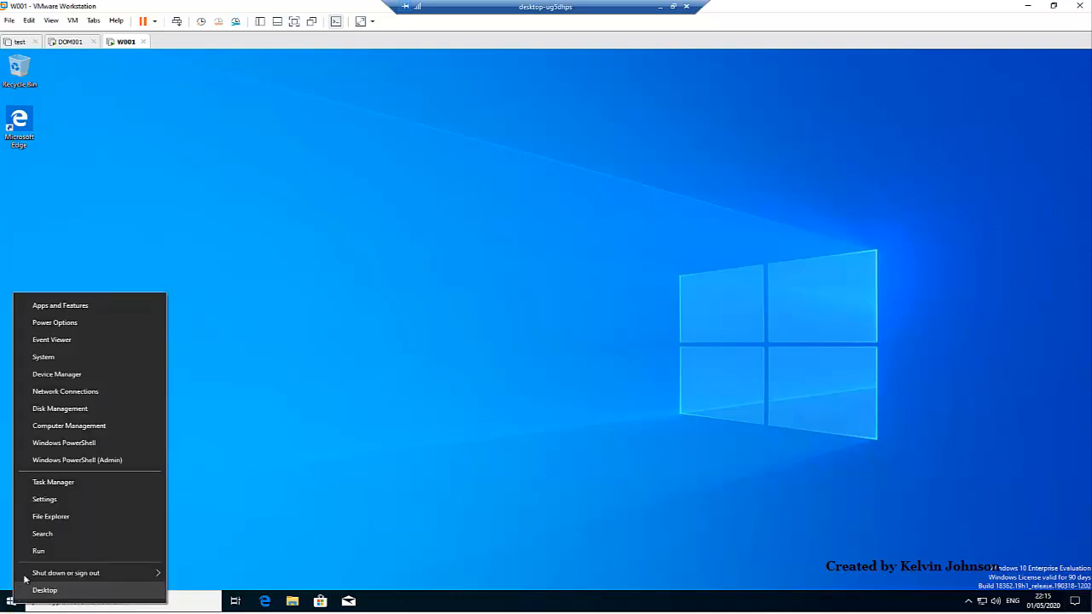
{"action": "left_click", "coordinate": [73, 356]}
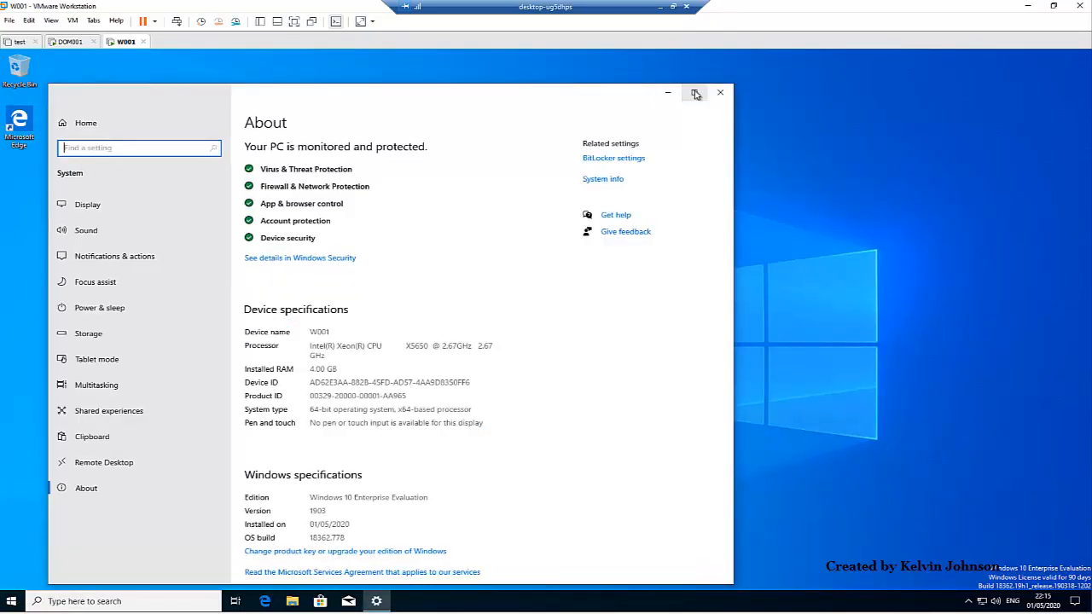
{"action": "left_click", "coordinate": [694, 92]}
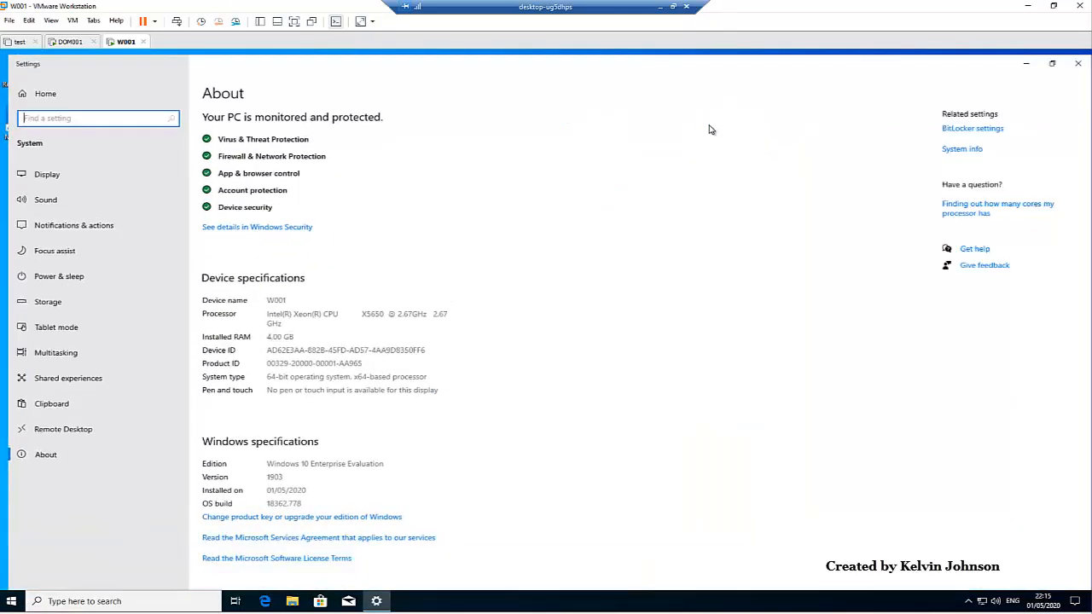
{"action": "left_click", "coordinate": [957, 146]}
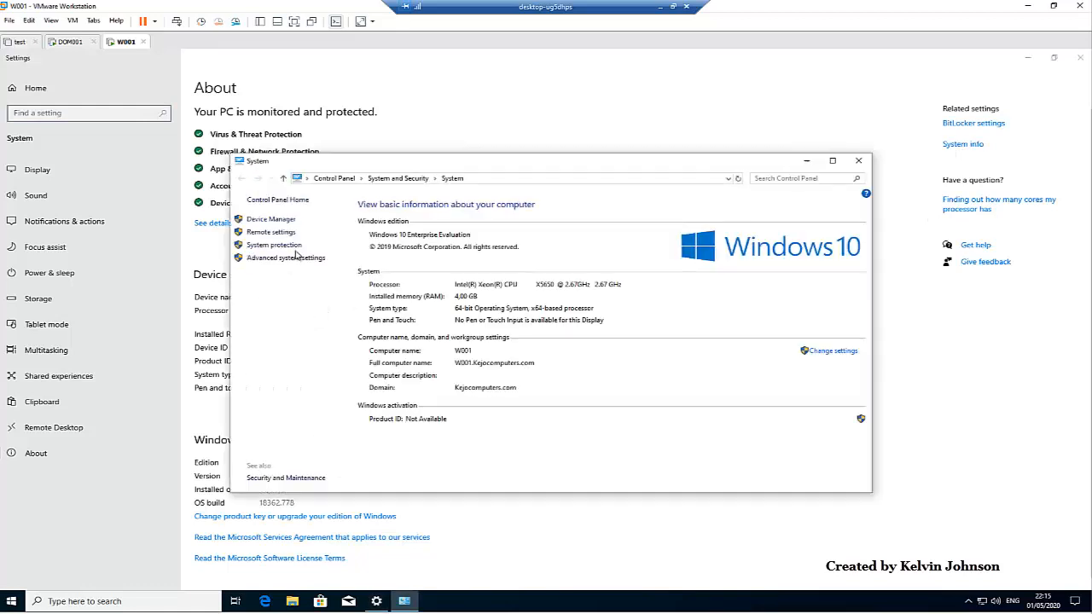